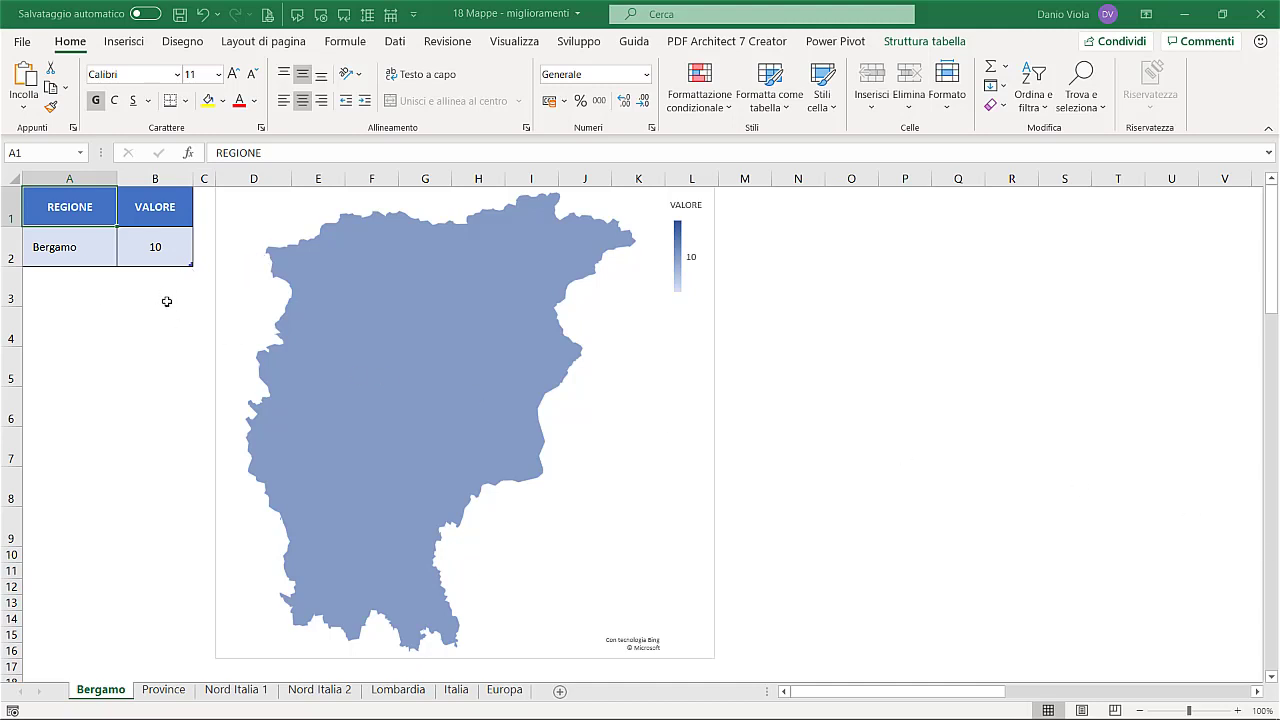
# - Show Bergamo's data tooltip, with value 10, on the filled map chart
pyautogui.moveTo(418, 372)
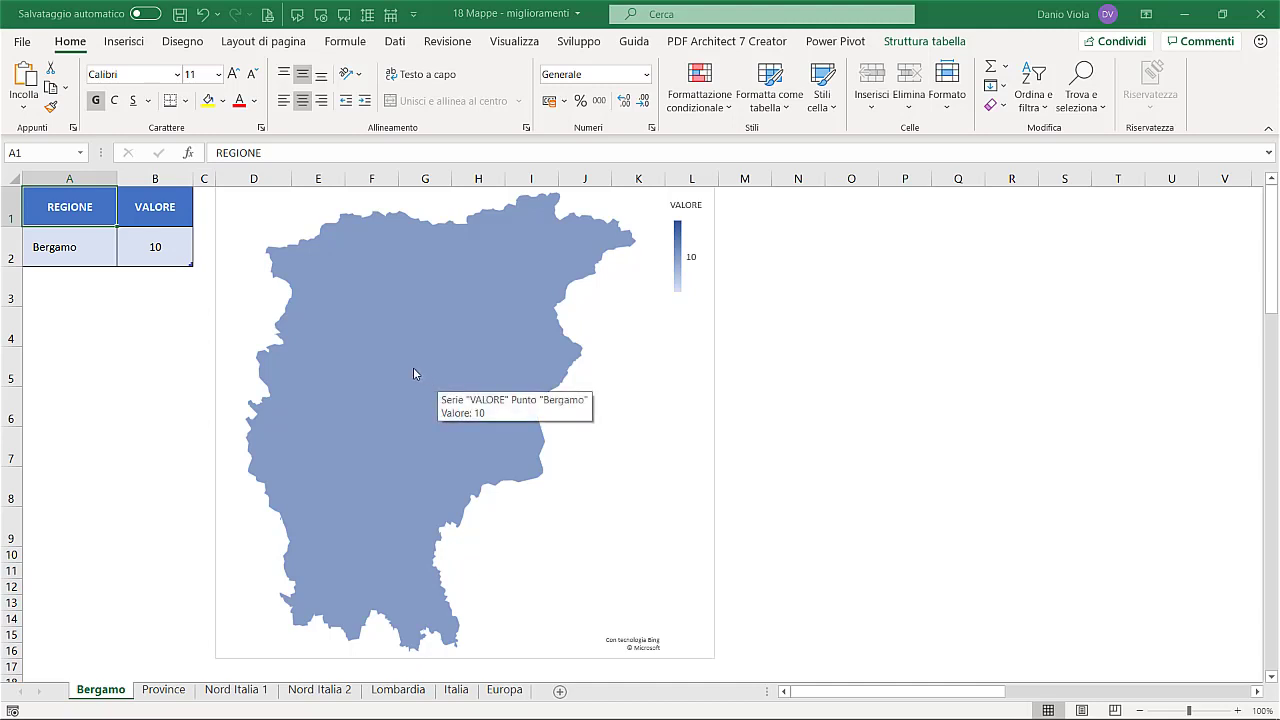
# - Switch the map area to only regions with data, then widen it to Lombardy, Italy and Europe
pyautogui.doubleClick(415, 372)
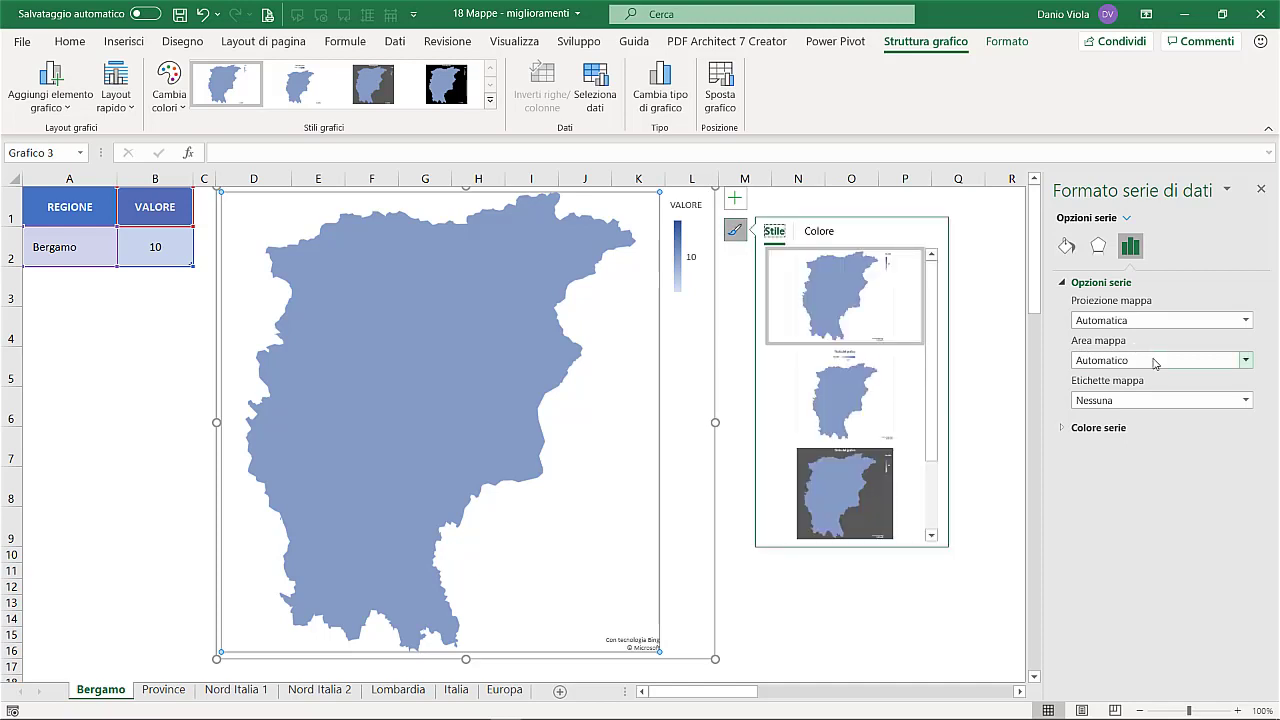
pyautogui.click(1155, 362)
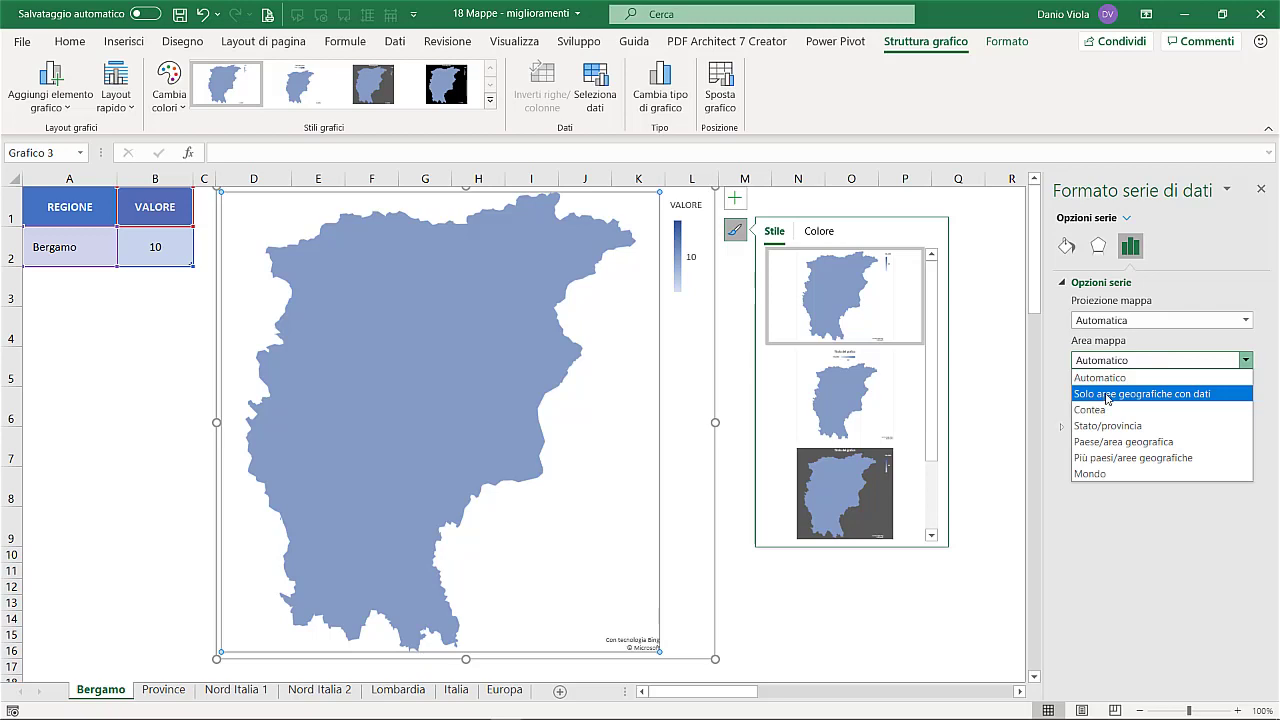
pyautogui.click(1108, 394)
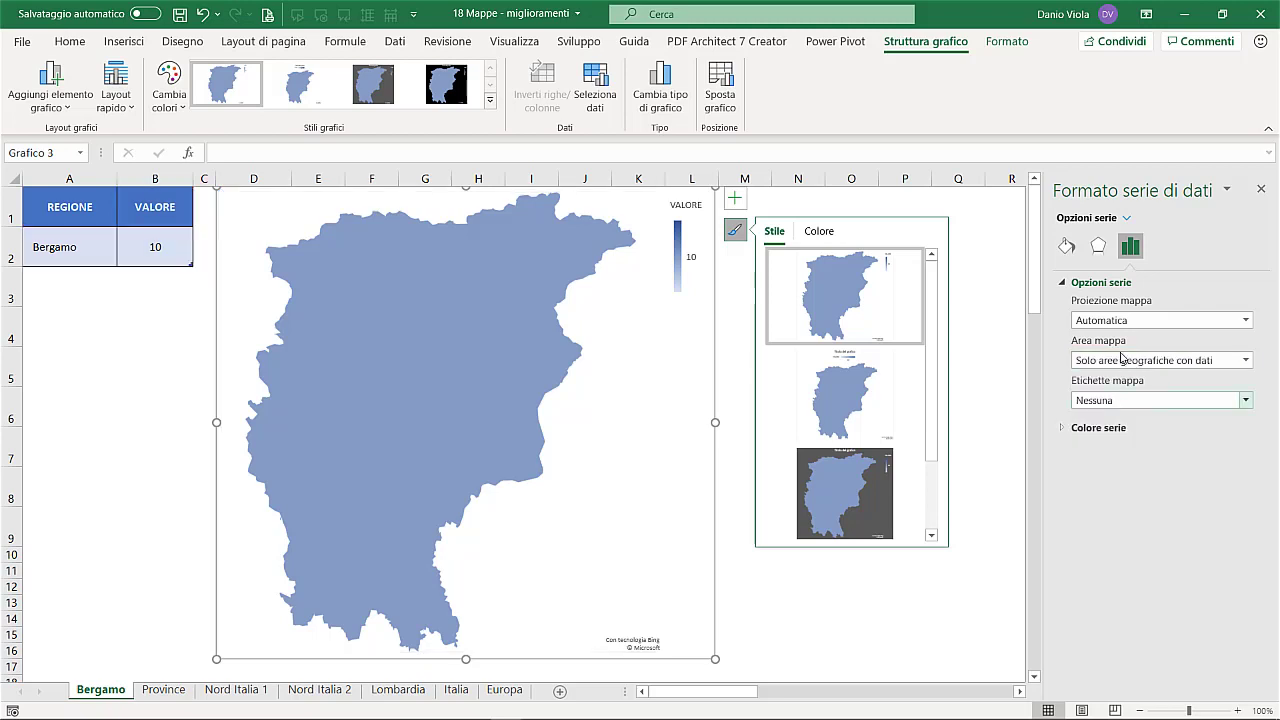
pyautogui.click(1116, 365)
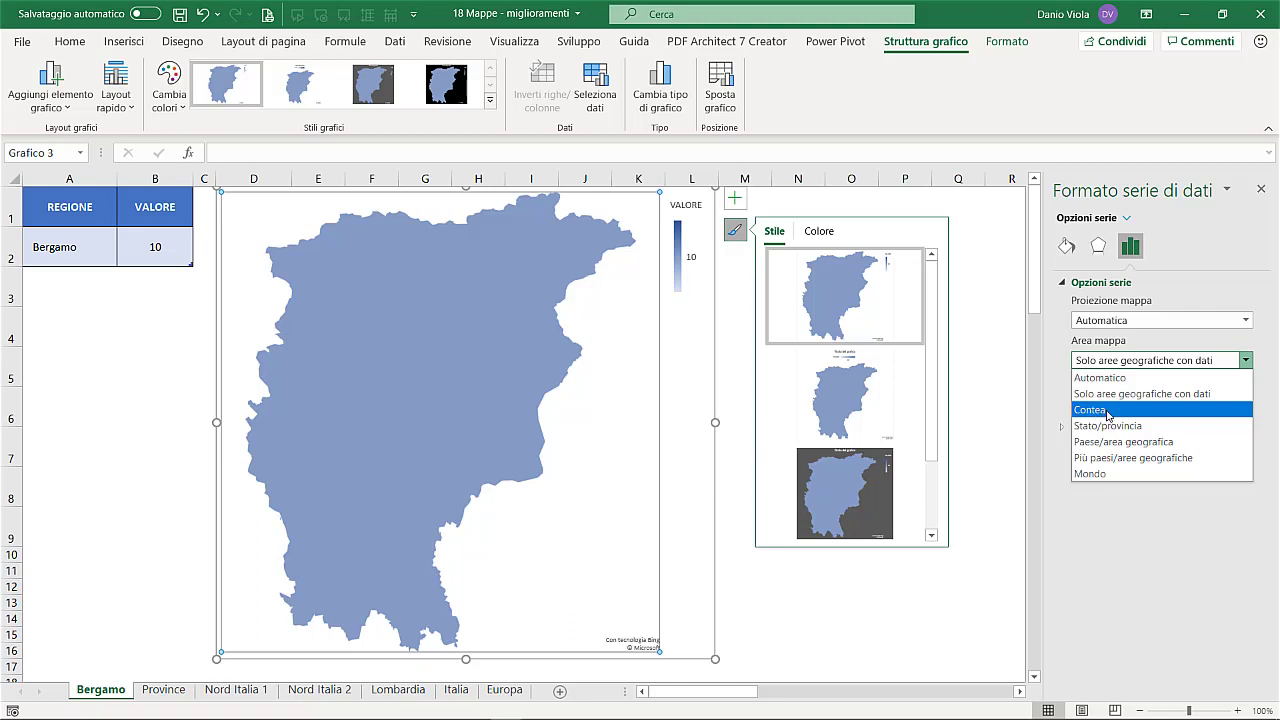
pyautogui.click(1107, 425)
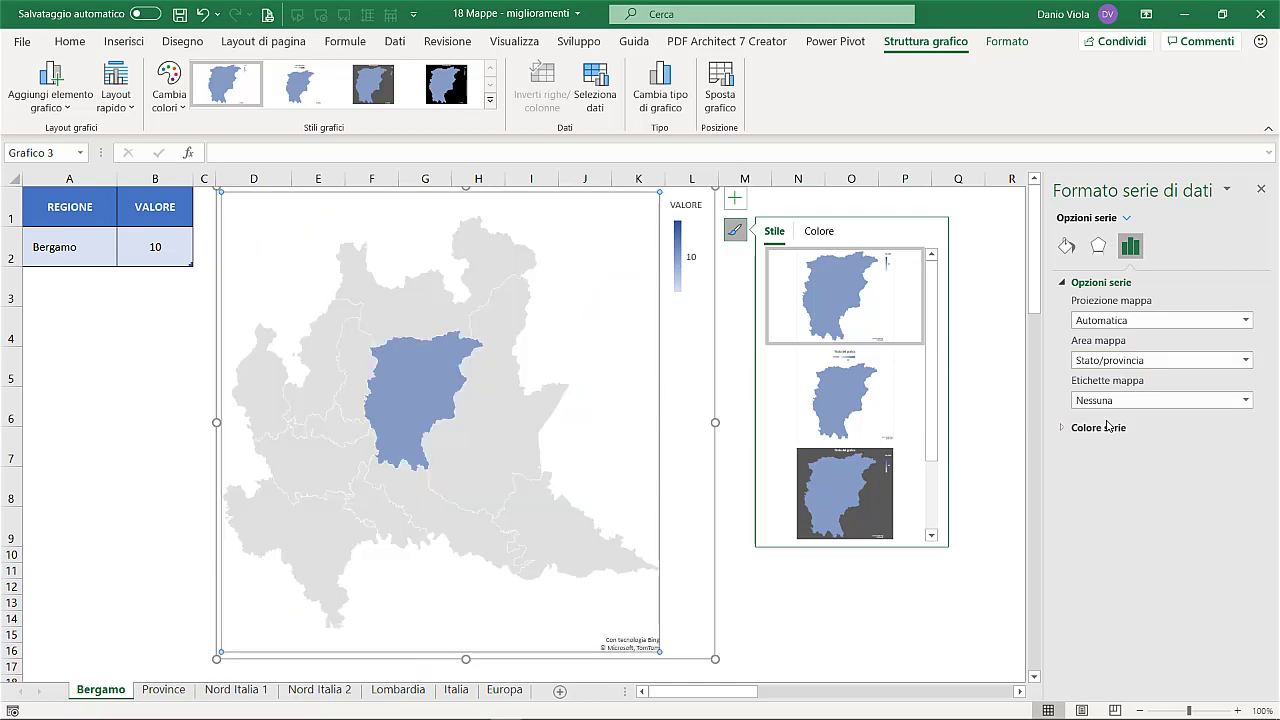
pyautogui.click(1106, 362)
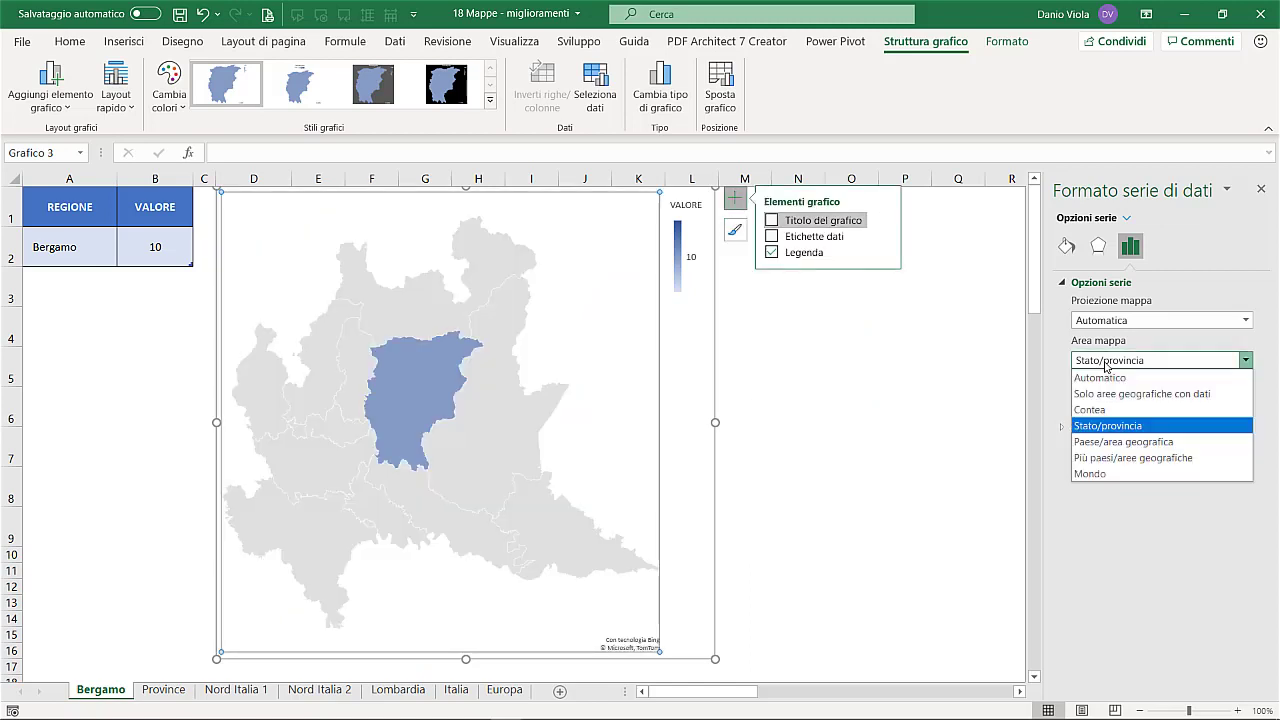
pyautogui.click(1118, 443)
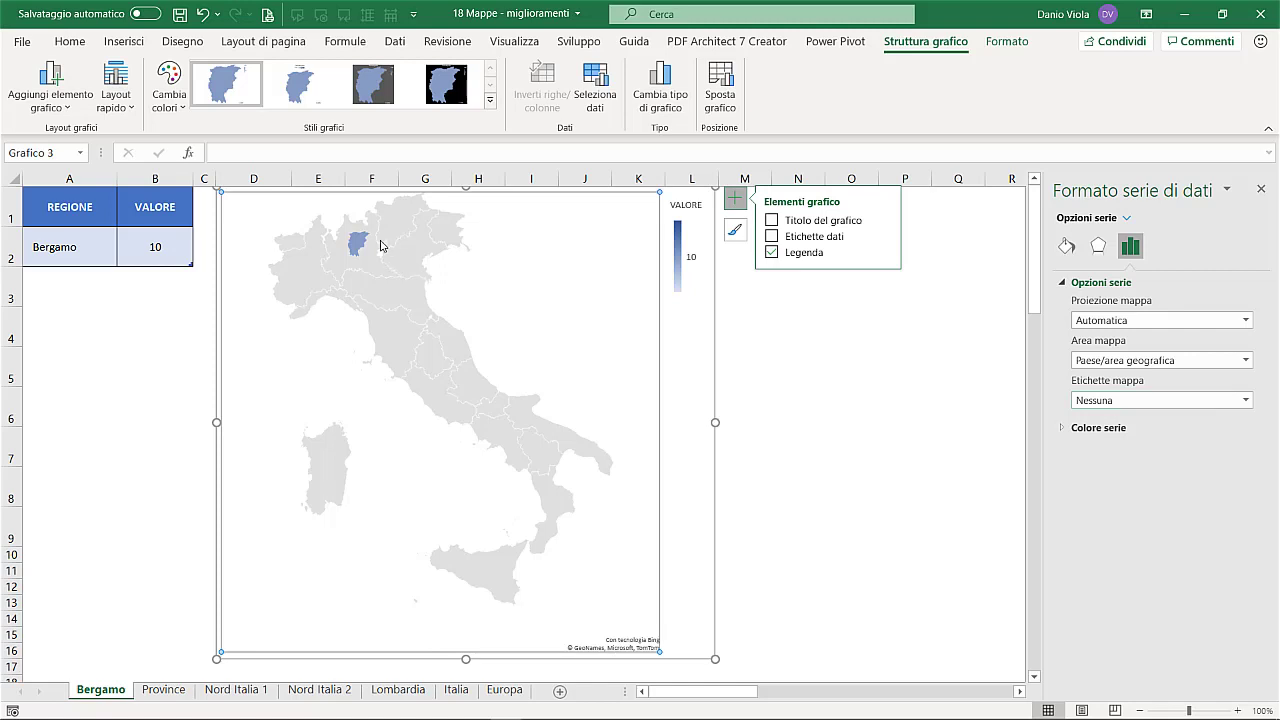
pyautogui.click(1092, 362)
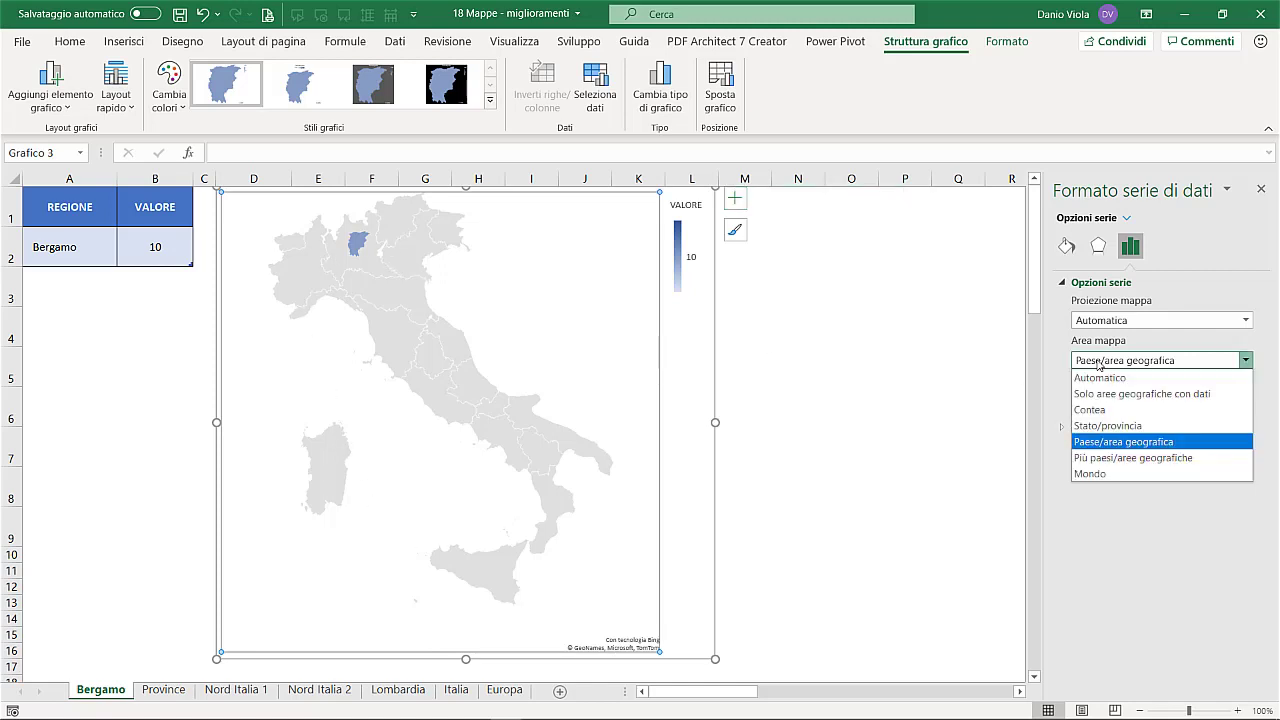
pyautogui.click(1118, 459)
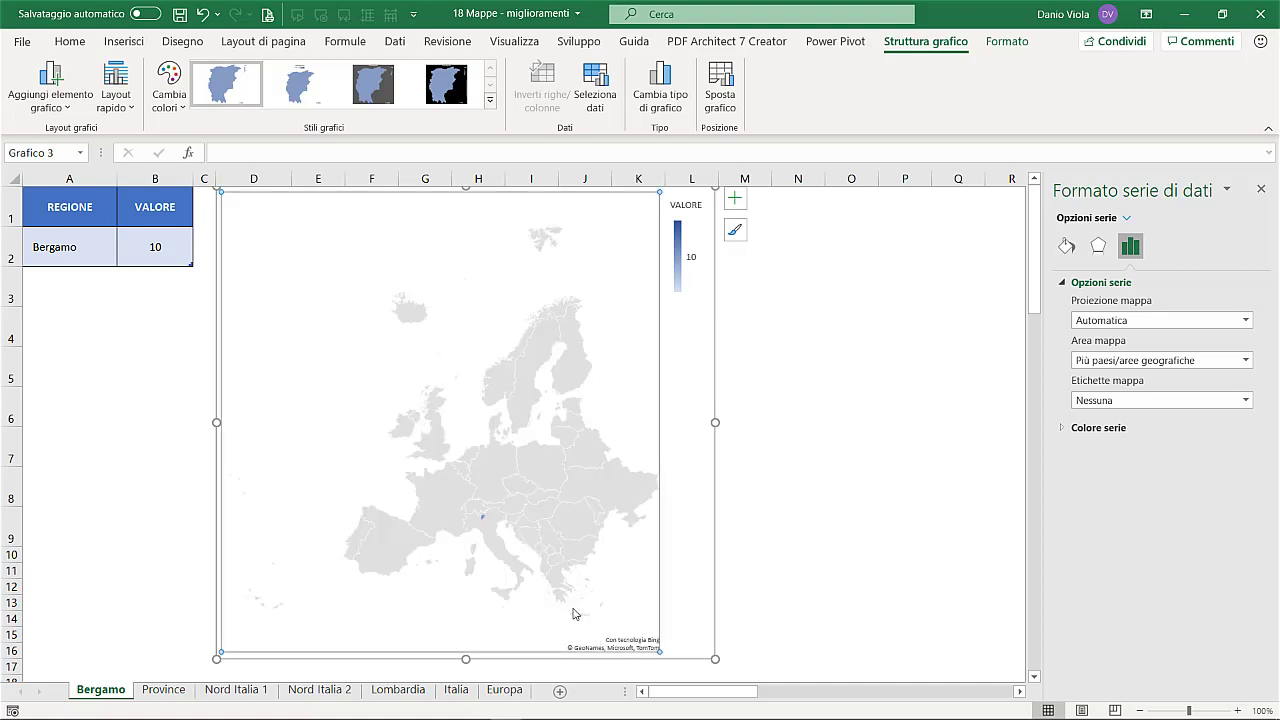
# - Widen the map to the whole world, then set Area mappa back to Automatico
pyautogui.click(734, 198)
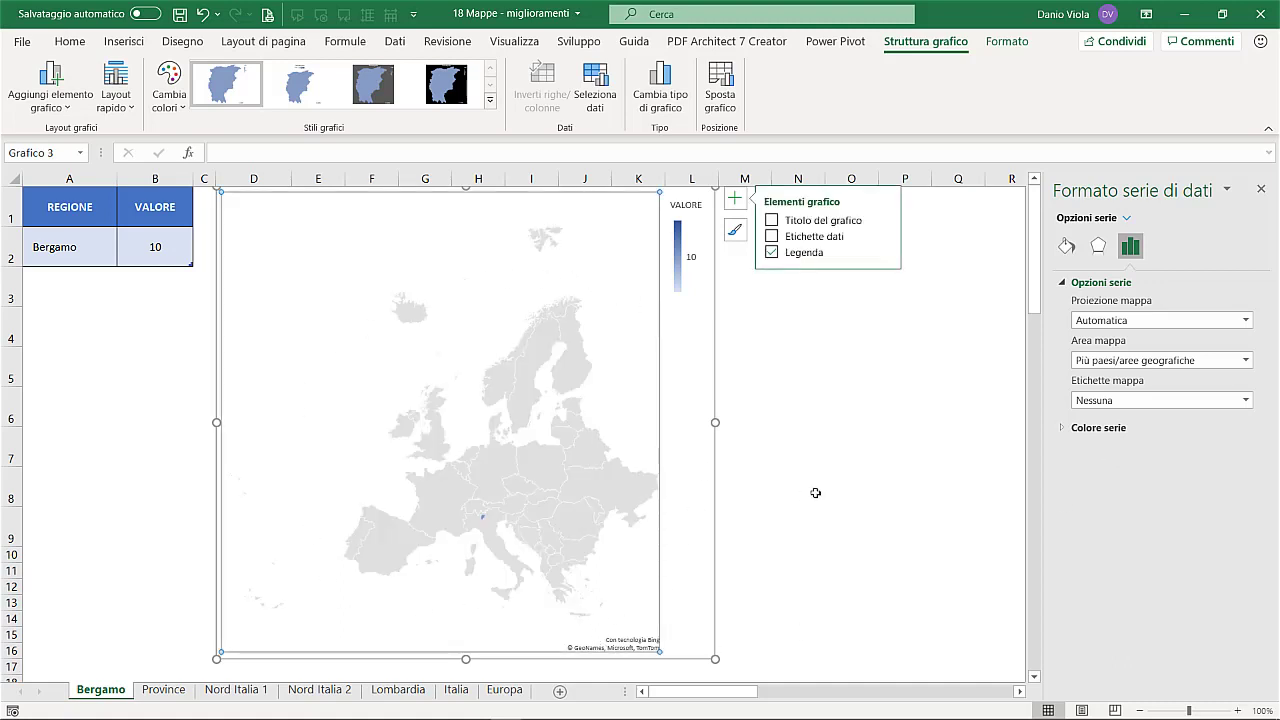
pyautogui.click(1245, 360)
pyautogui.click(1100, 476)
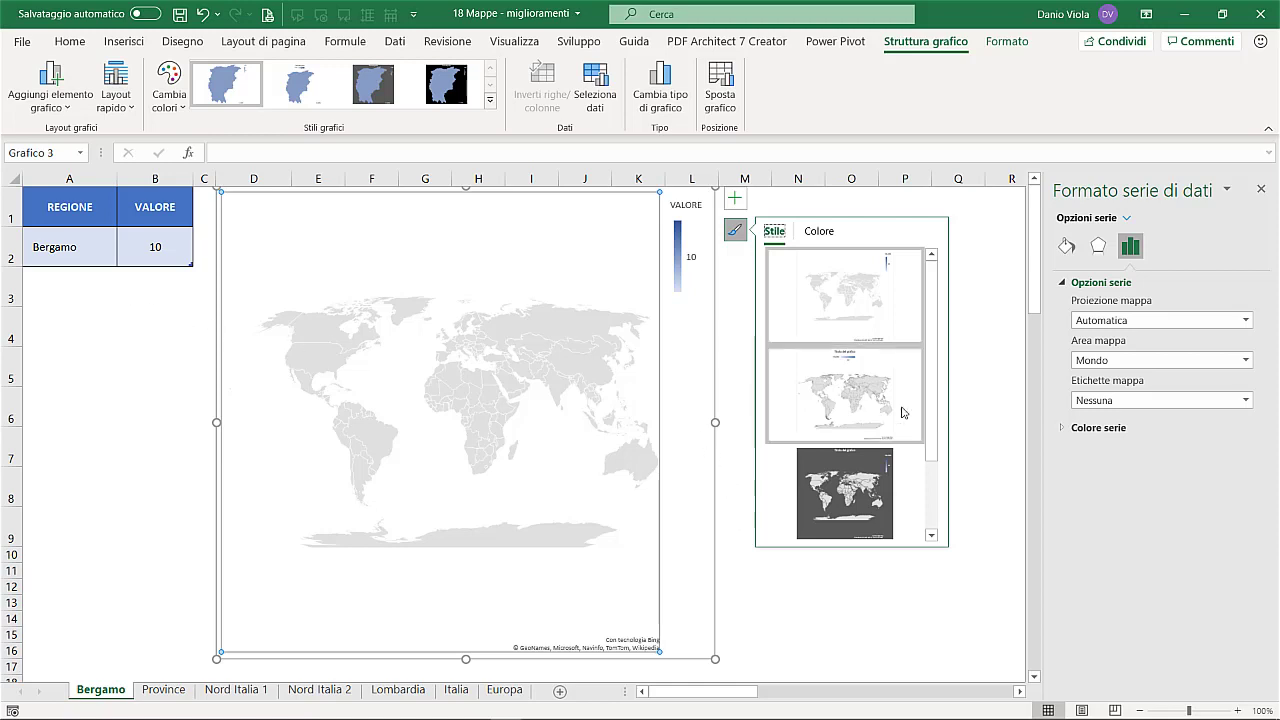
pyautogui.click(1086, 362)
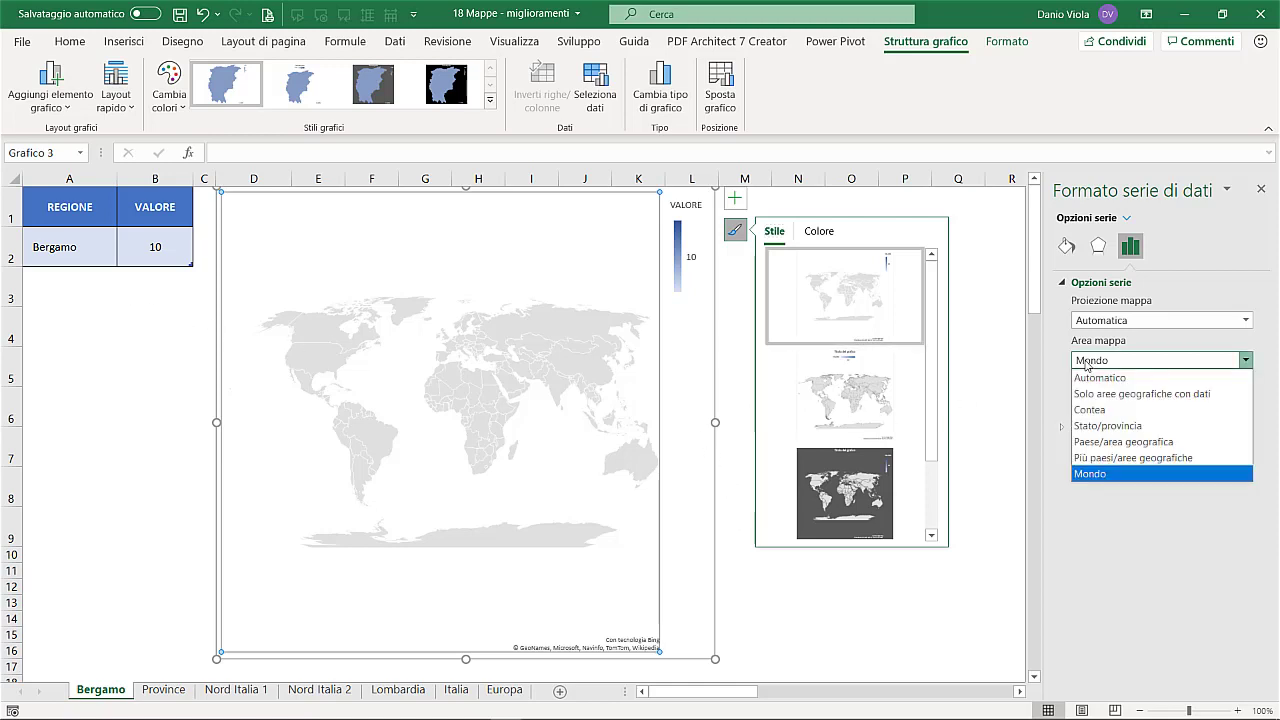
pyautogui.click(1093, 378)
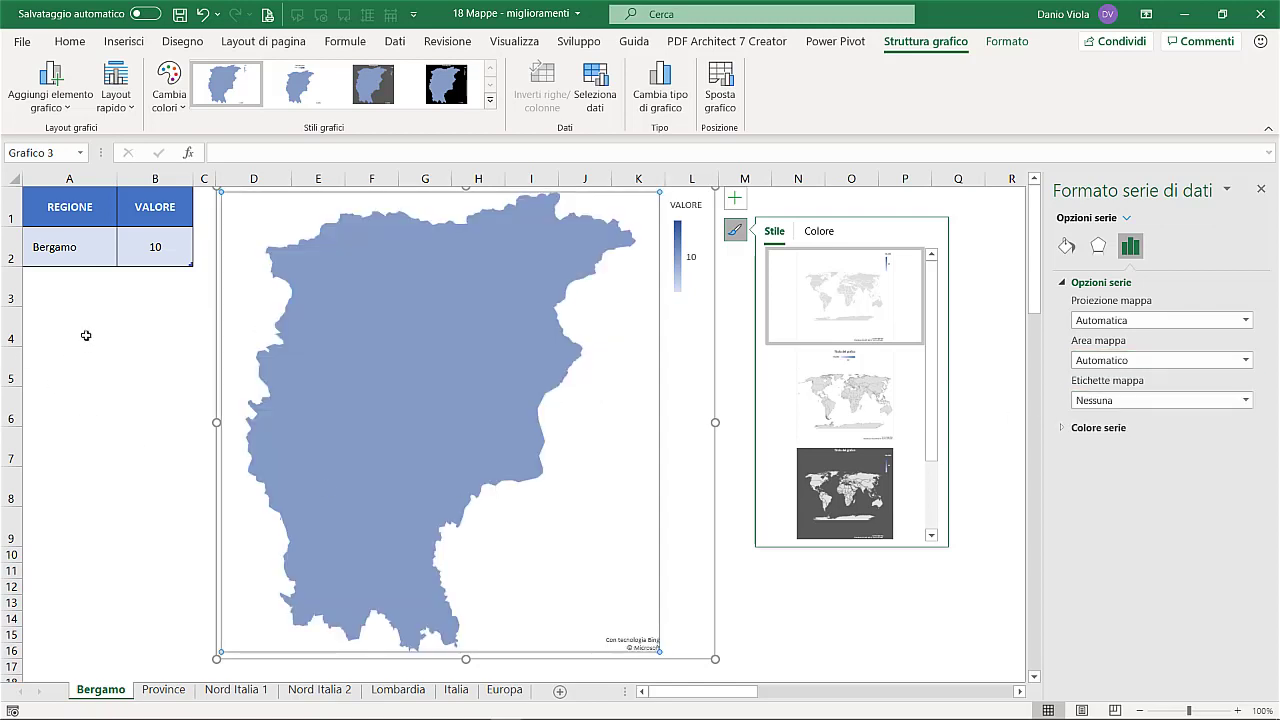
# - Deselect the chart and pick the Rectangle from the Inserisci > Illustrazioni > Forme gallery
pyautogui.press('Escape')
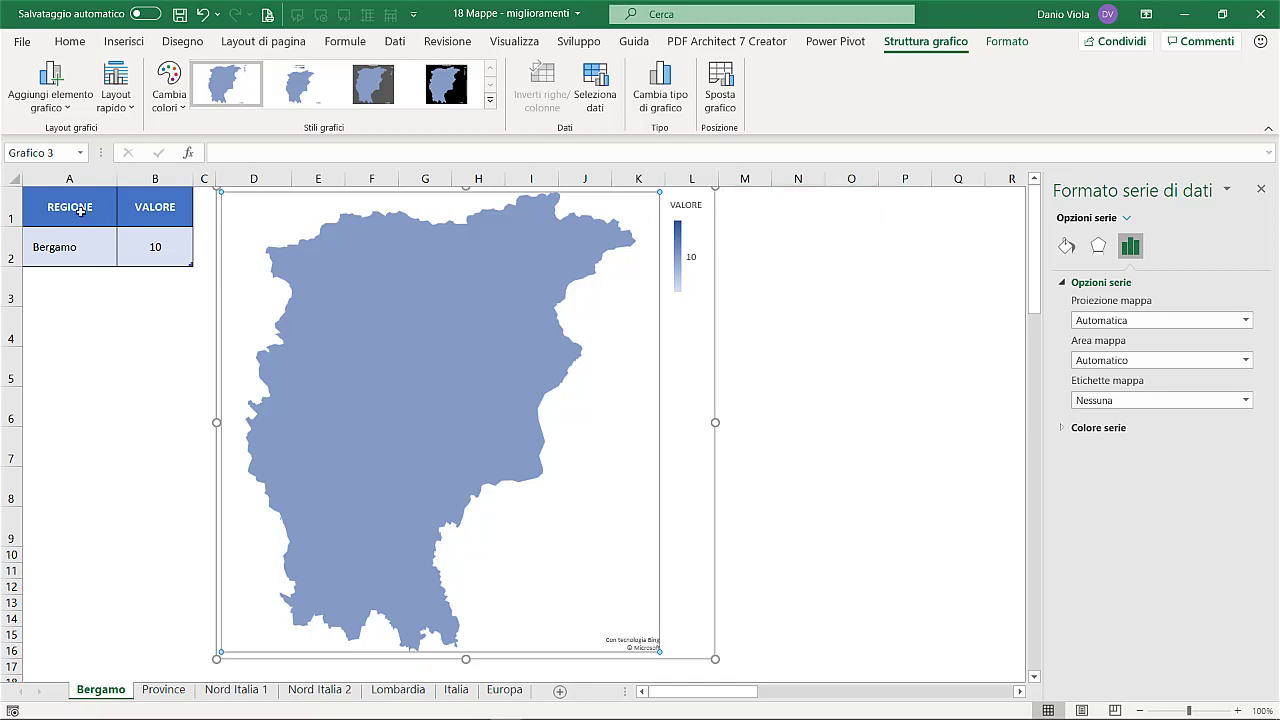
pyautogui.press('Escape')
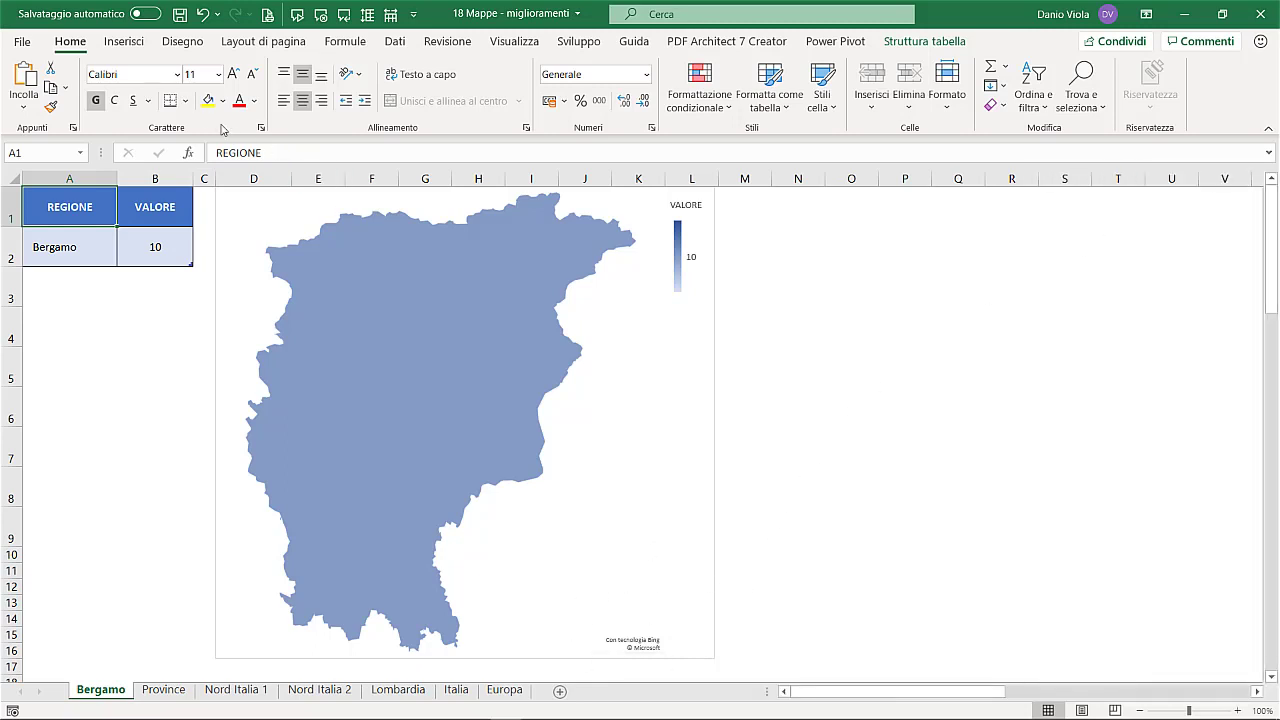
pyautogui.click(120, 45)
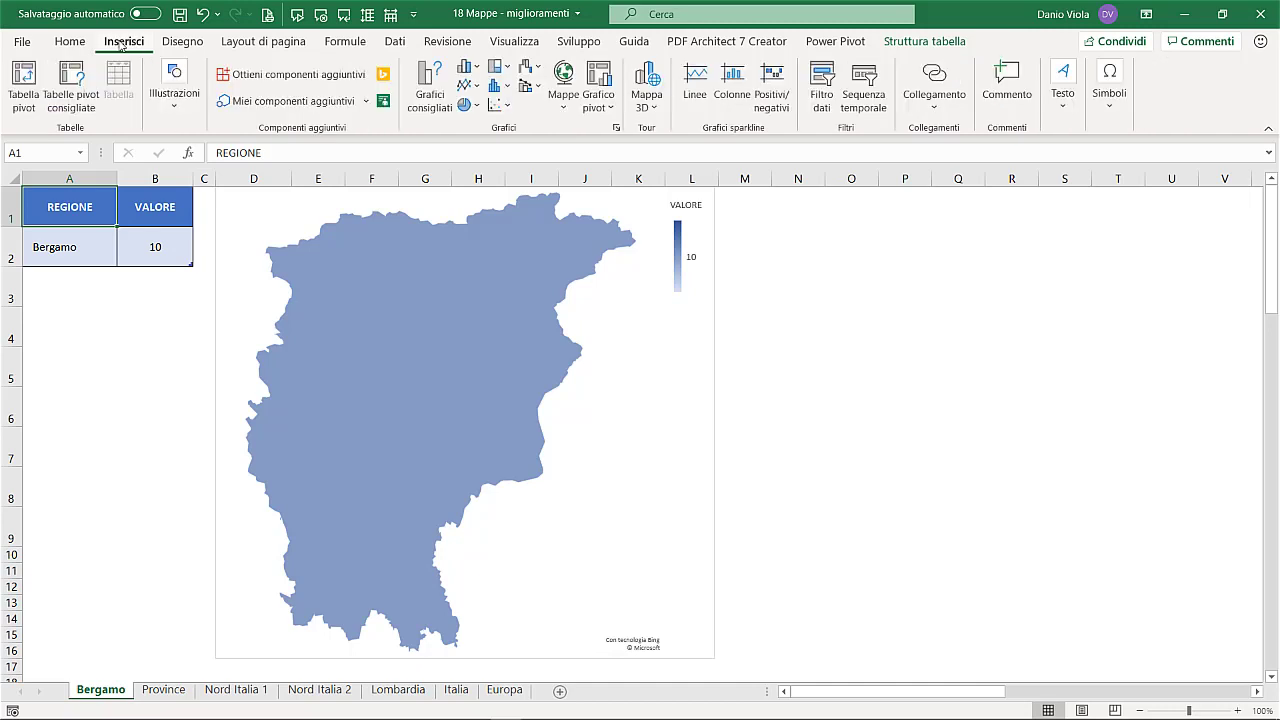
pyautogui.click(175, 107)
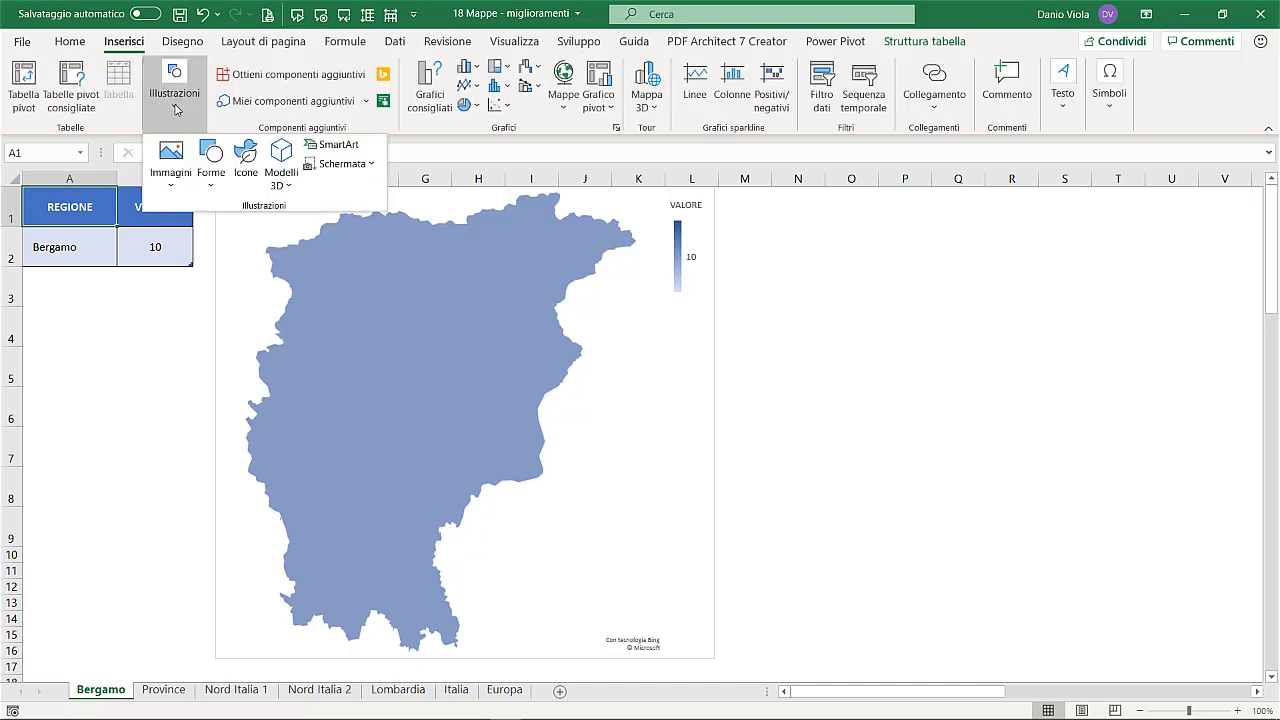
pyautogui.click(212, 184)
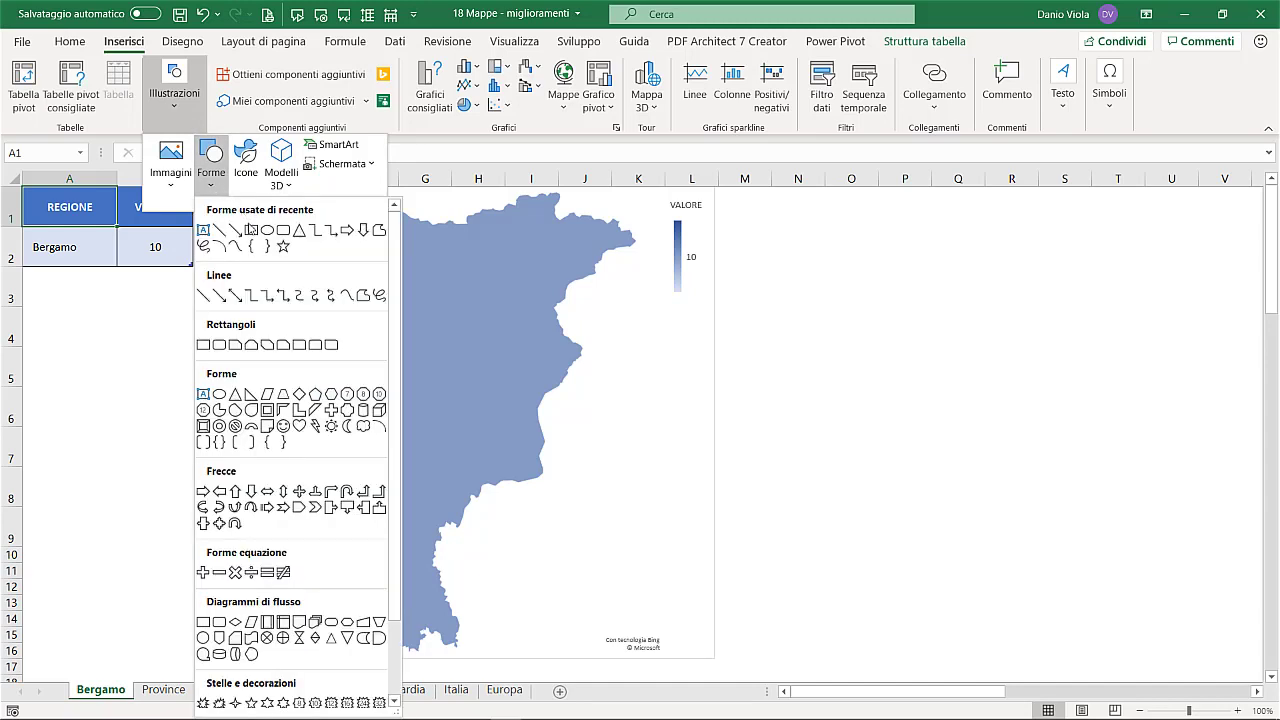
pyautogui.press('Escape')
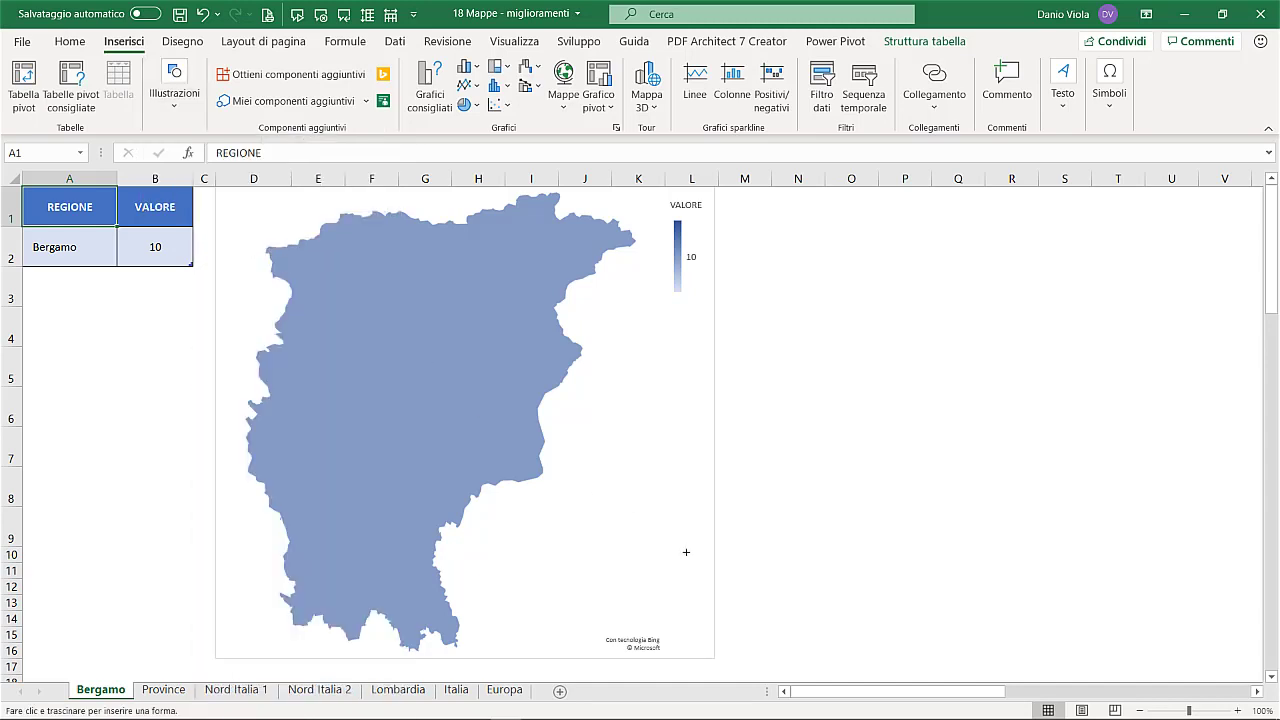
# - Draw a white-filled, white-outlined rectangle and place it over the map's Bing copyright text
pyautogui.moveTo(566, 551)
pyautogui.mouseDown()
pyautogui.moveTo(611, 592)
pyautogui.moveTo(677, 589)
pyautogui.mouseUp()
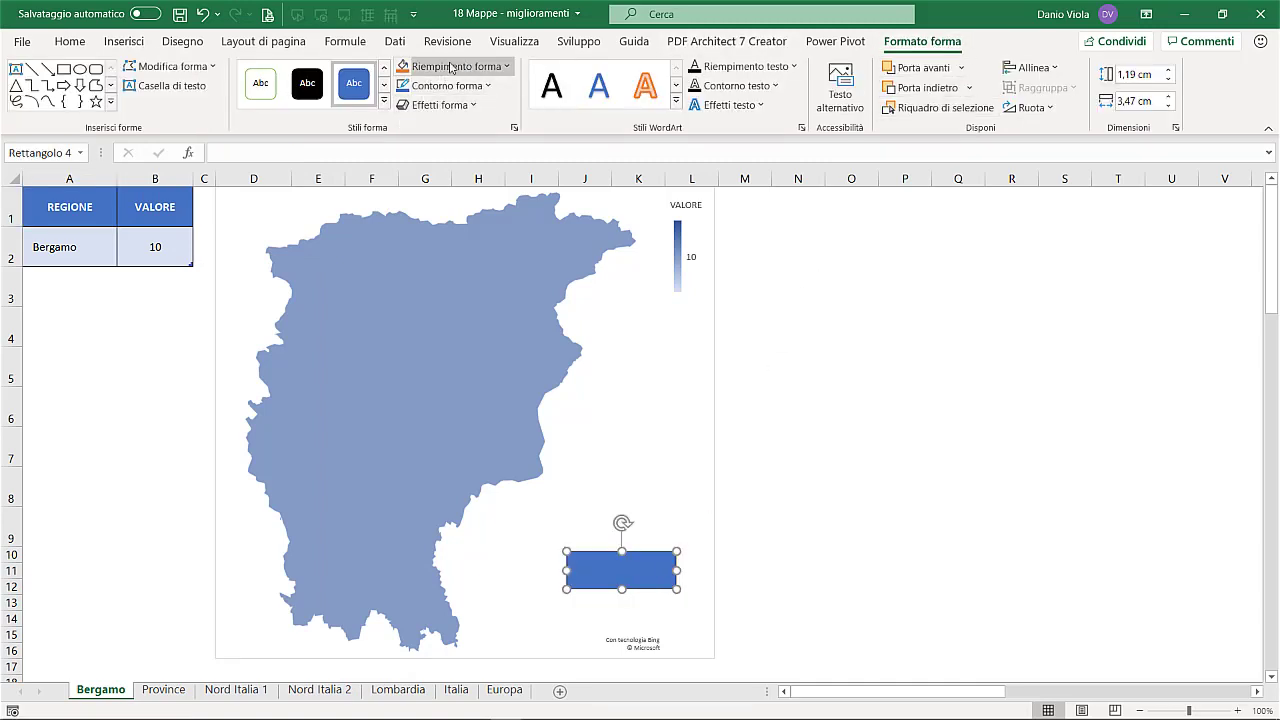
pyautogui.click(451, 67)
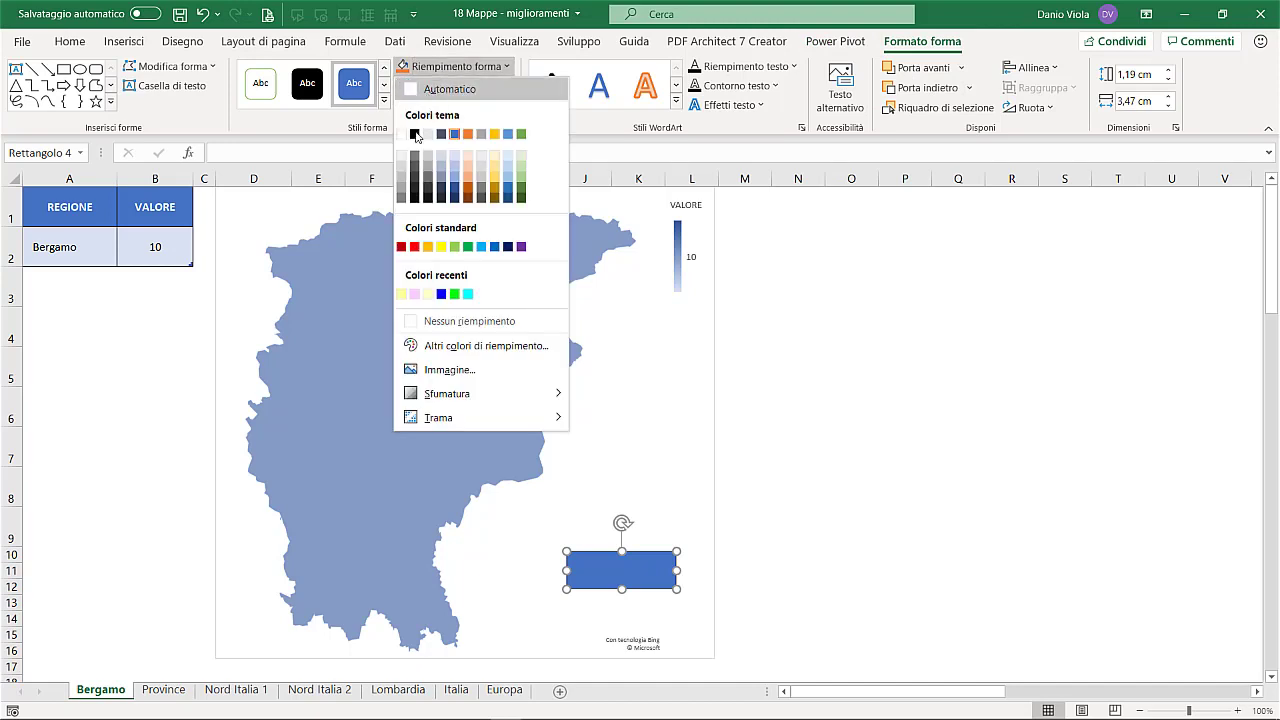
pyautogui.click(402, 134)
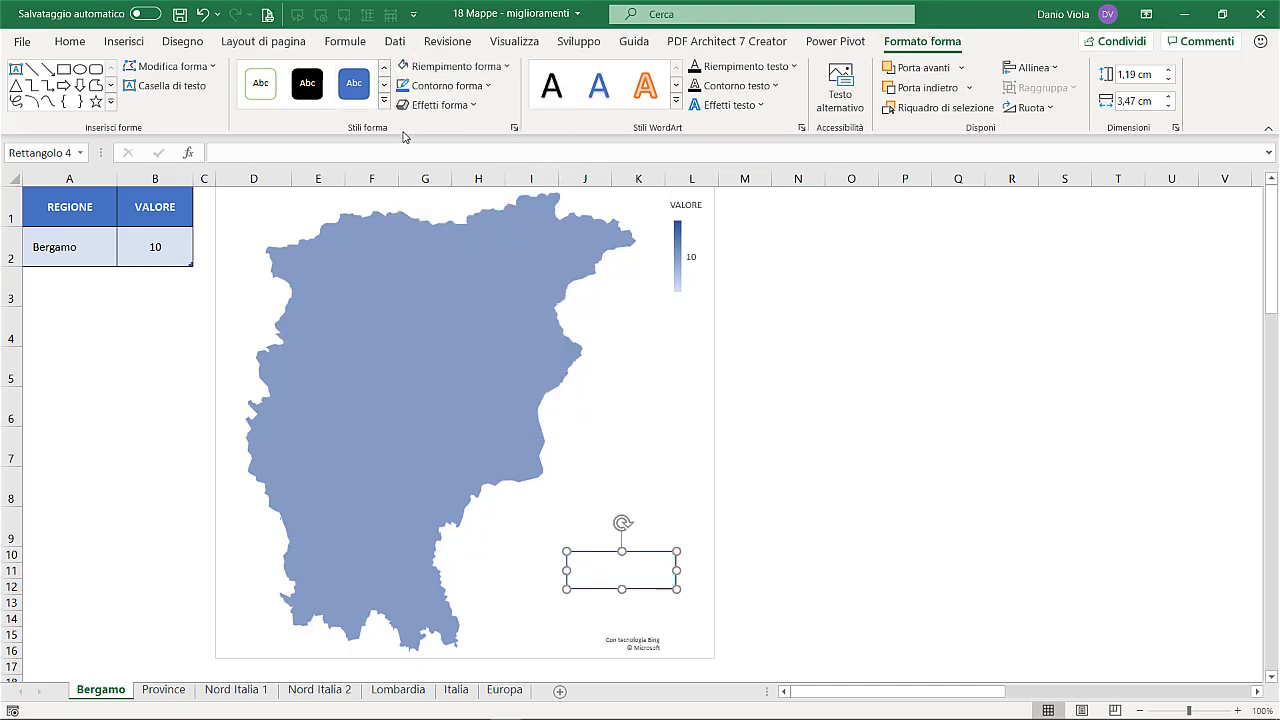
pyautogui.click(422, 88)
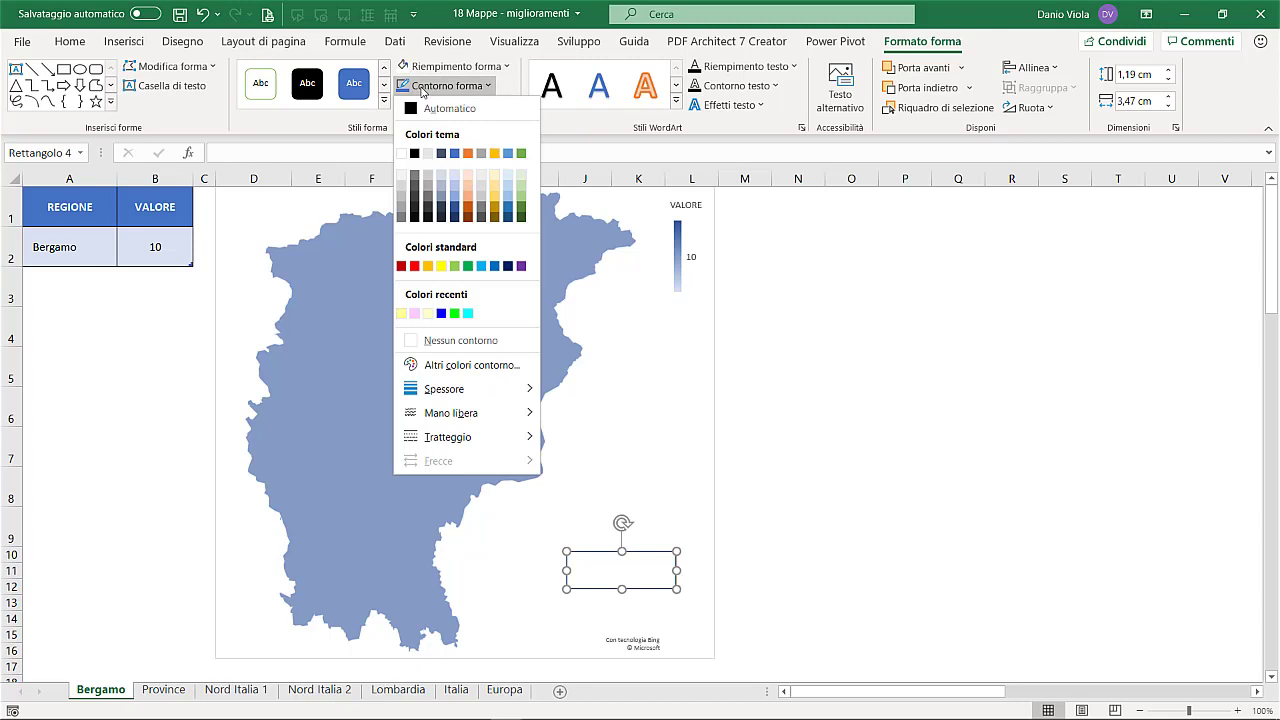
pyautogui.click(401, 155)
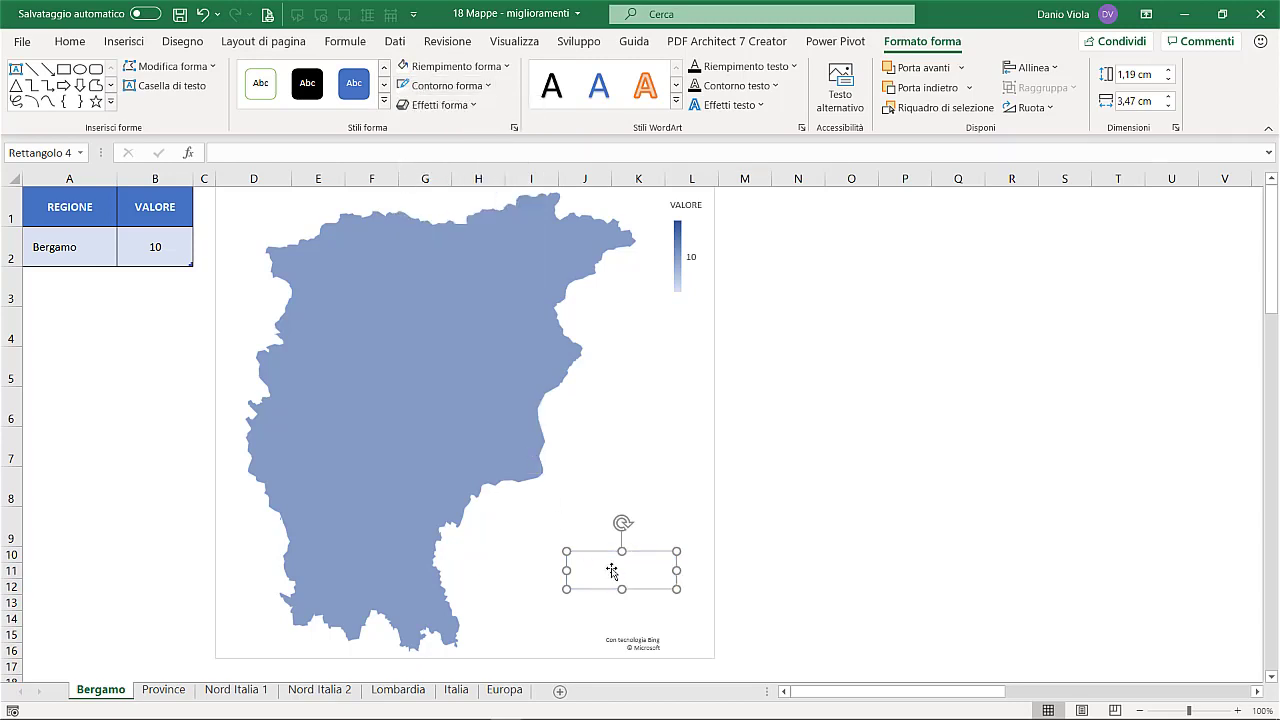
pyautogui.moveTo(612, 571); pyautogui.dragTo(611, 632)
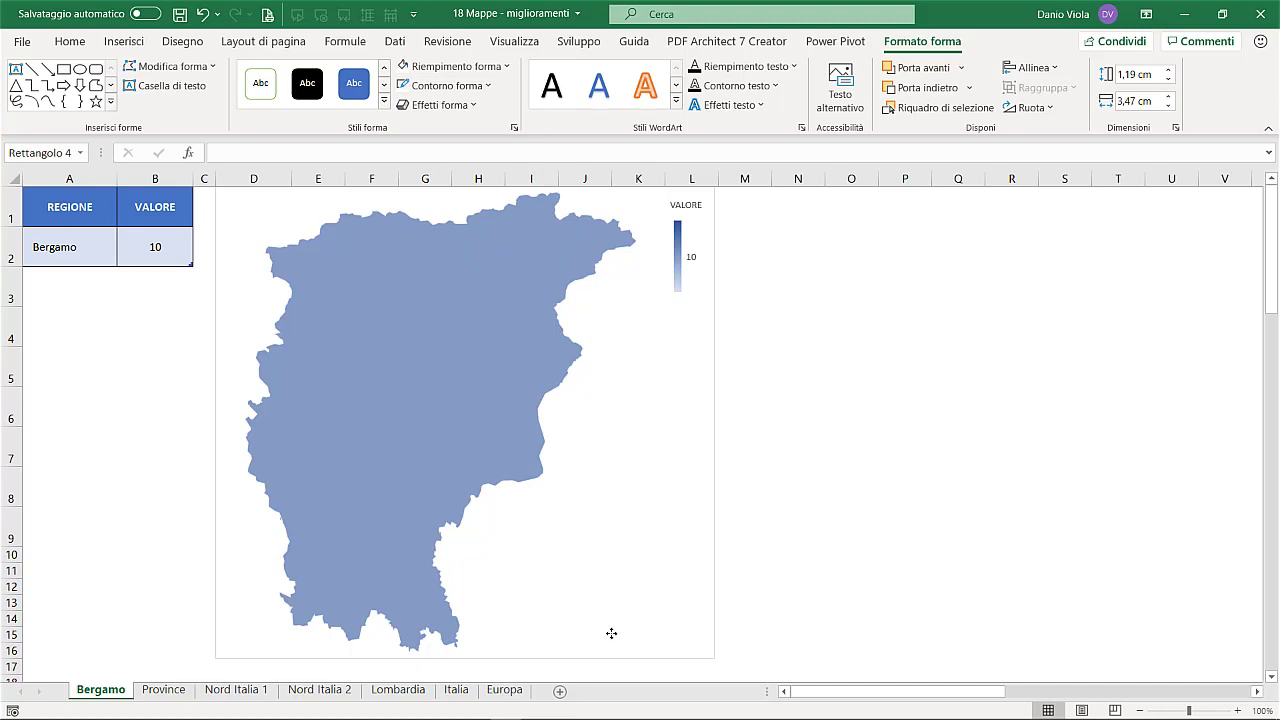
pyautogui.moveTo(611, 624); pyautogui.dragTo(613, 614)
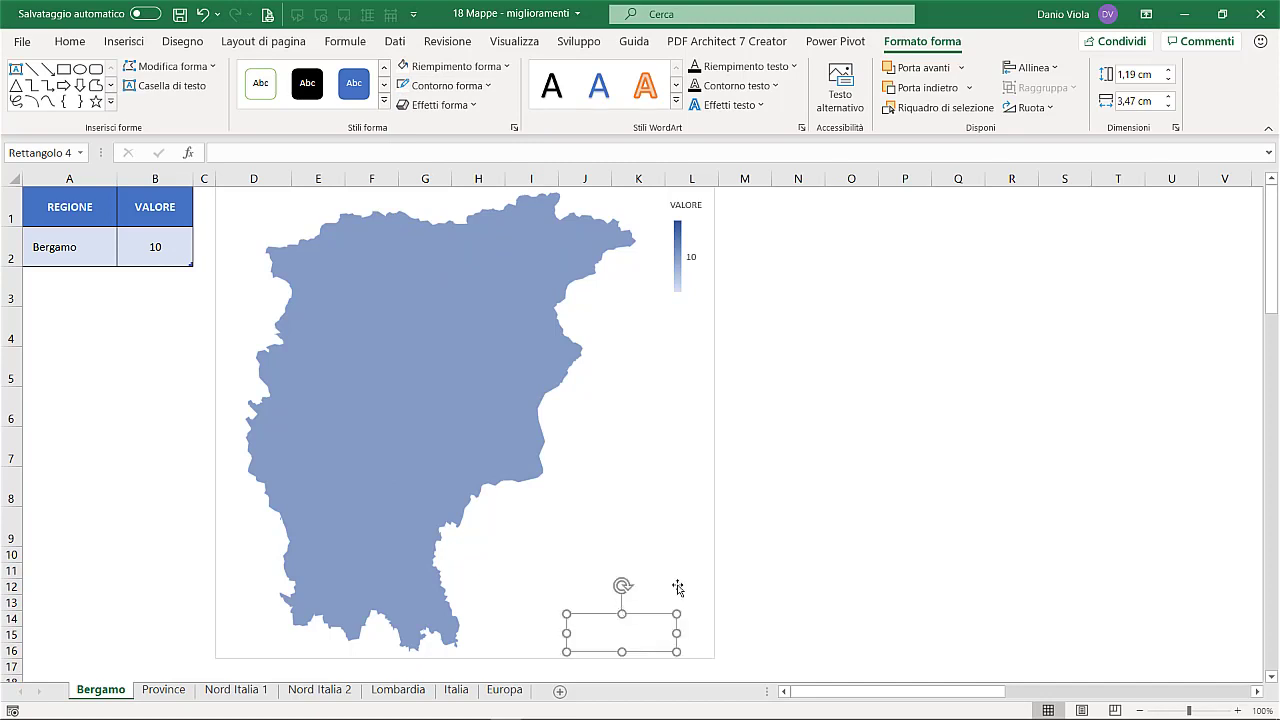
pyautogui.click(804, 553)
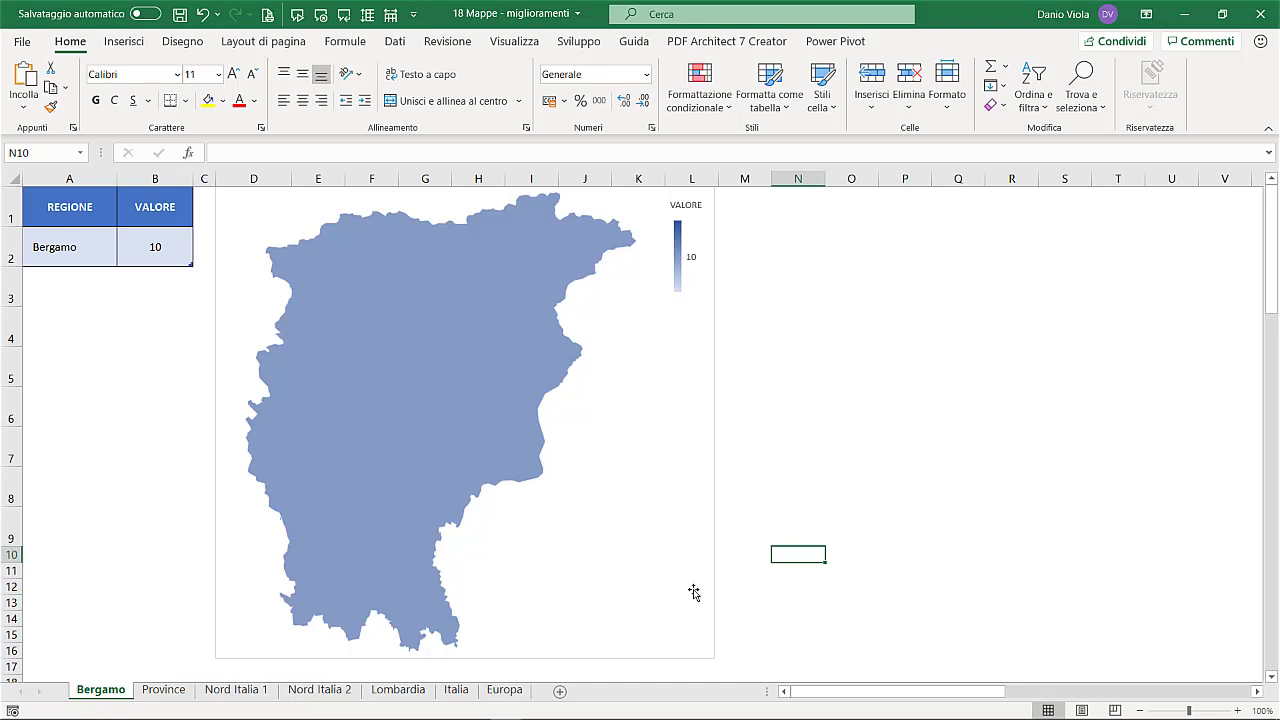
# - Group the white rectangle with the Bergamo map chart and shift the group to the right
pyautogui.click(643, 623)
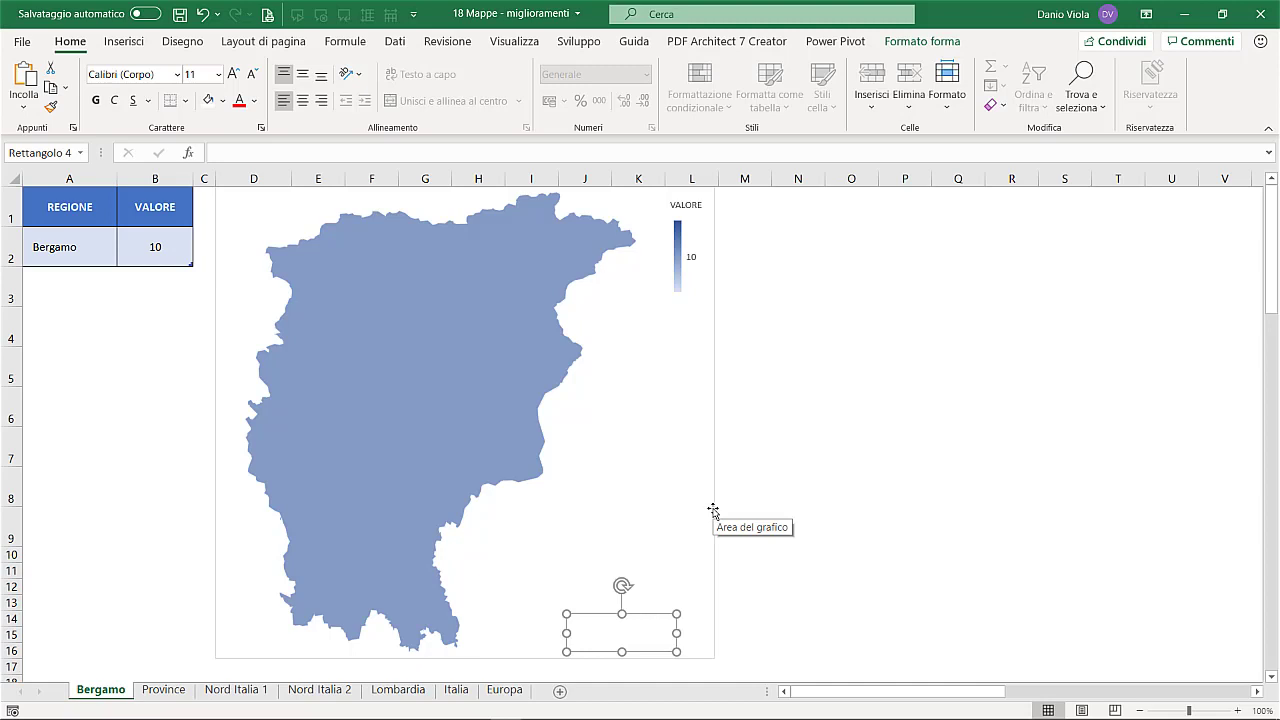
pyautogui.press('ctrl')
pyautogui.keyDown('ctrl'); pyautogui.click(714, 509); pyautogui.keyUp('ctrl')
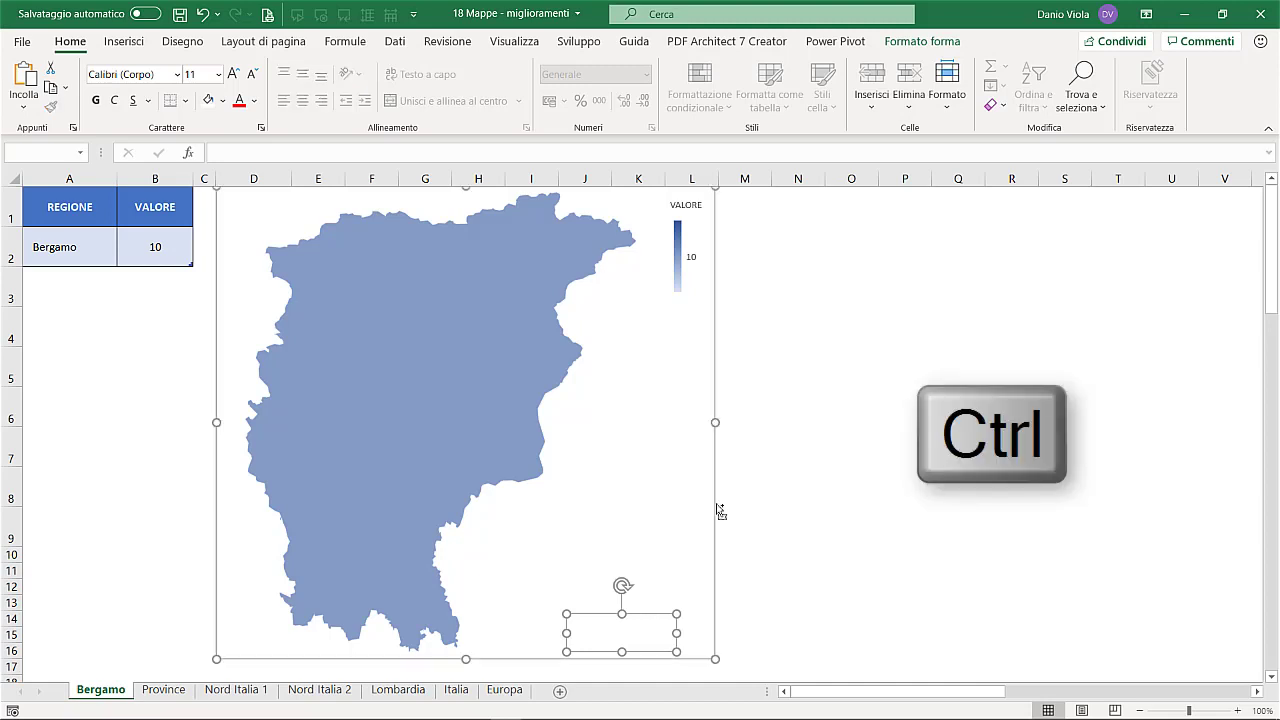
pyautogui.rightClick(651, 632)
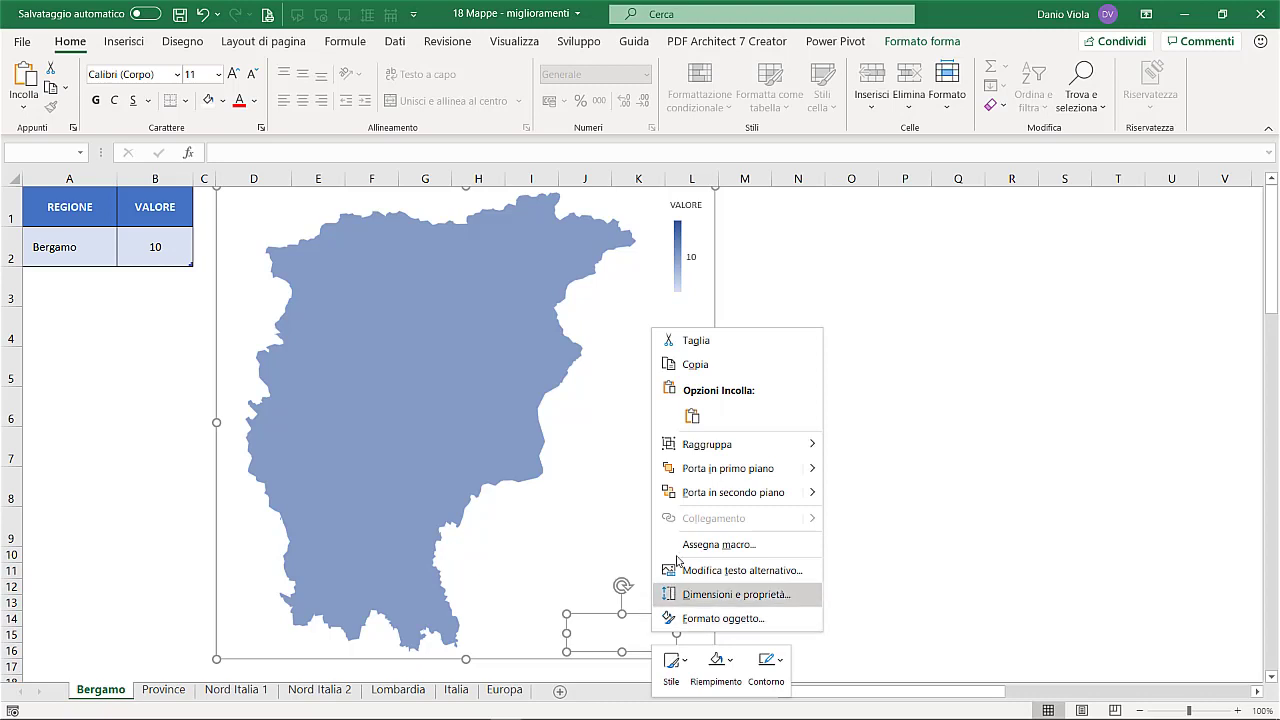
pyautogui.moveTo(746, 448)
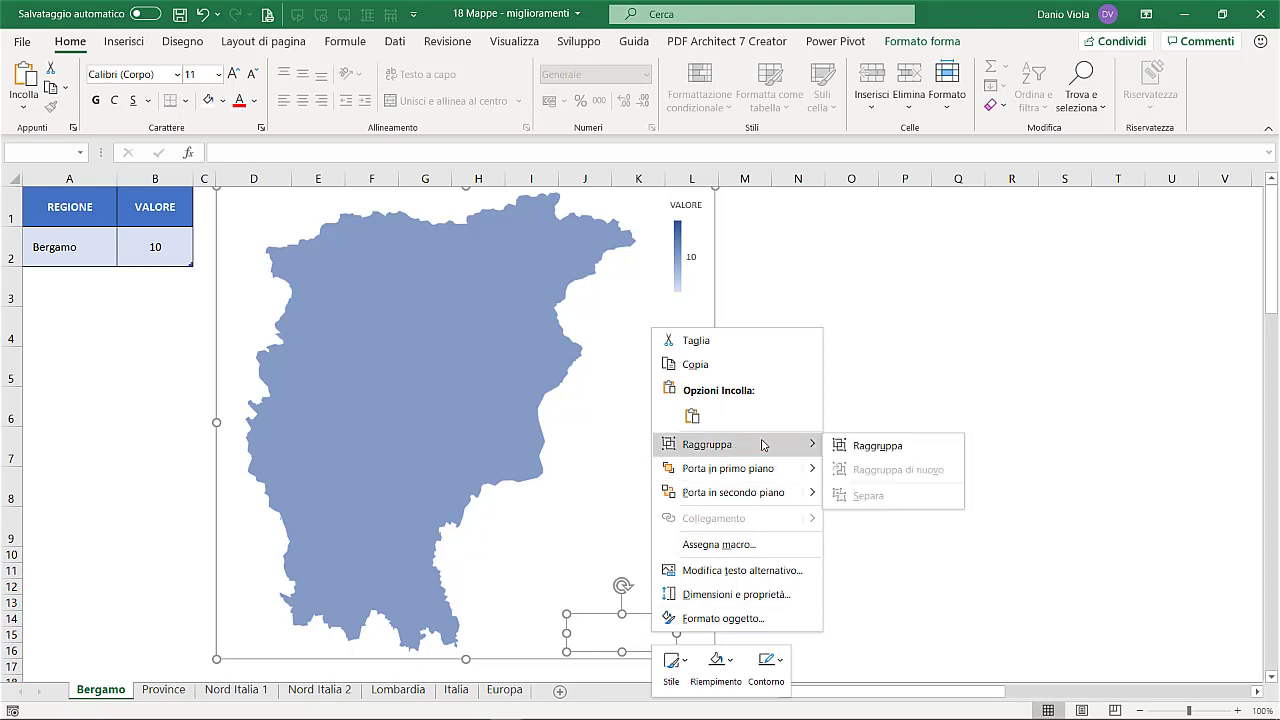
pyautogui.click(868, 447)
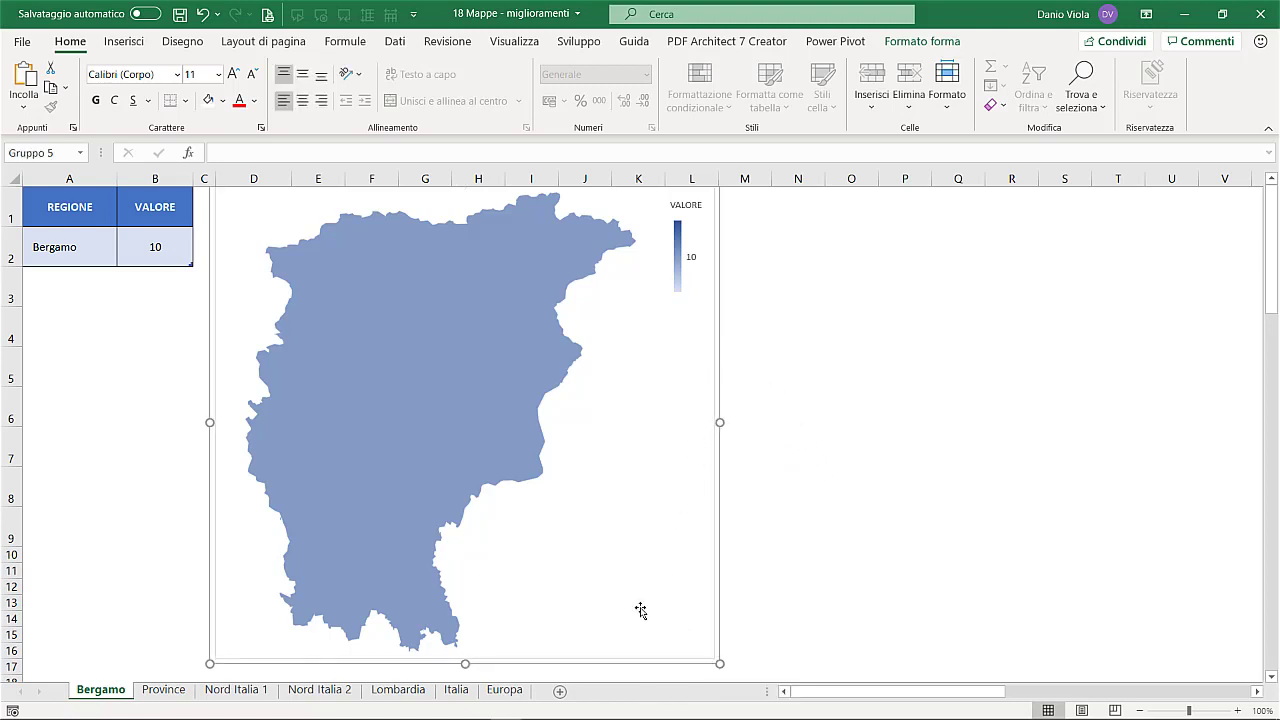
pyautogui.moveTo(633, 625); pyautogui.dragTo(904, 589)
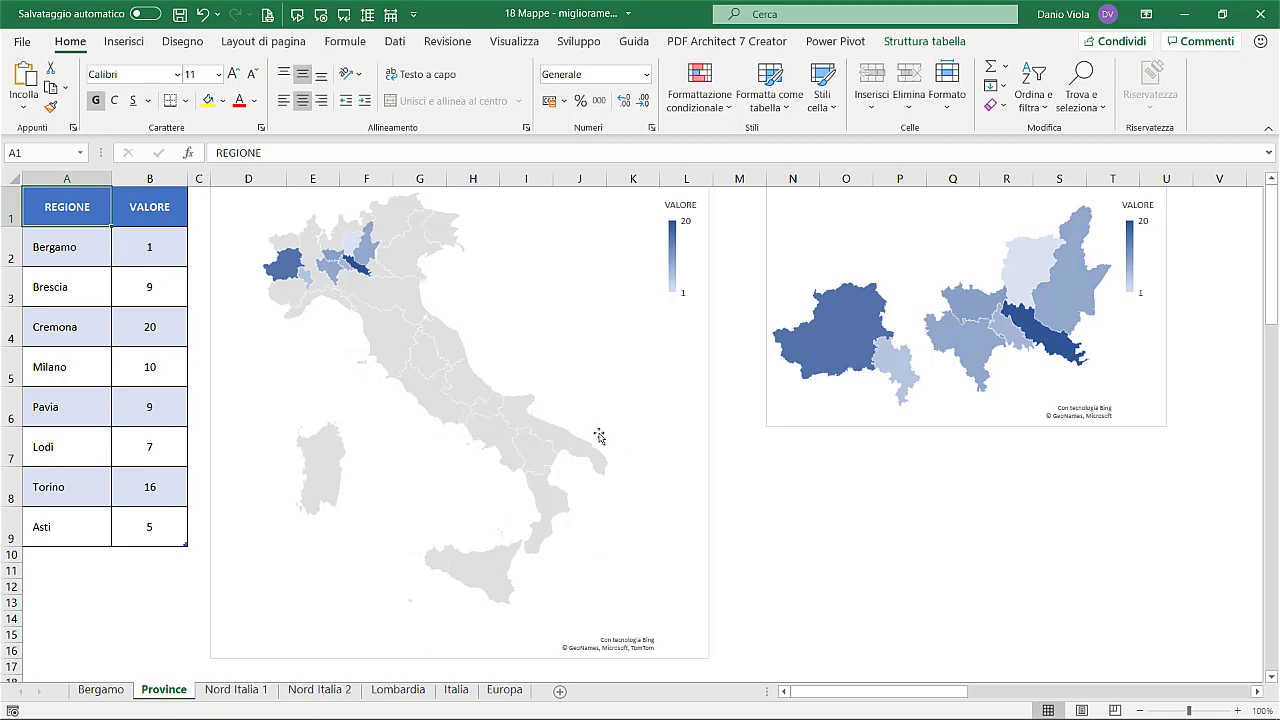
# - Set the left map chart's Area mappa to 'Solo aree geografiche con dati' and close the pane
pyautogui.click(427, 358)
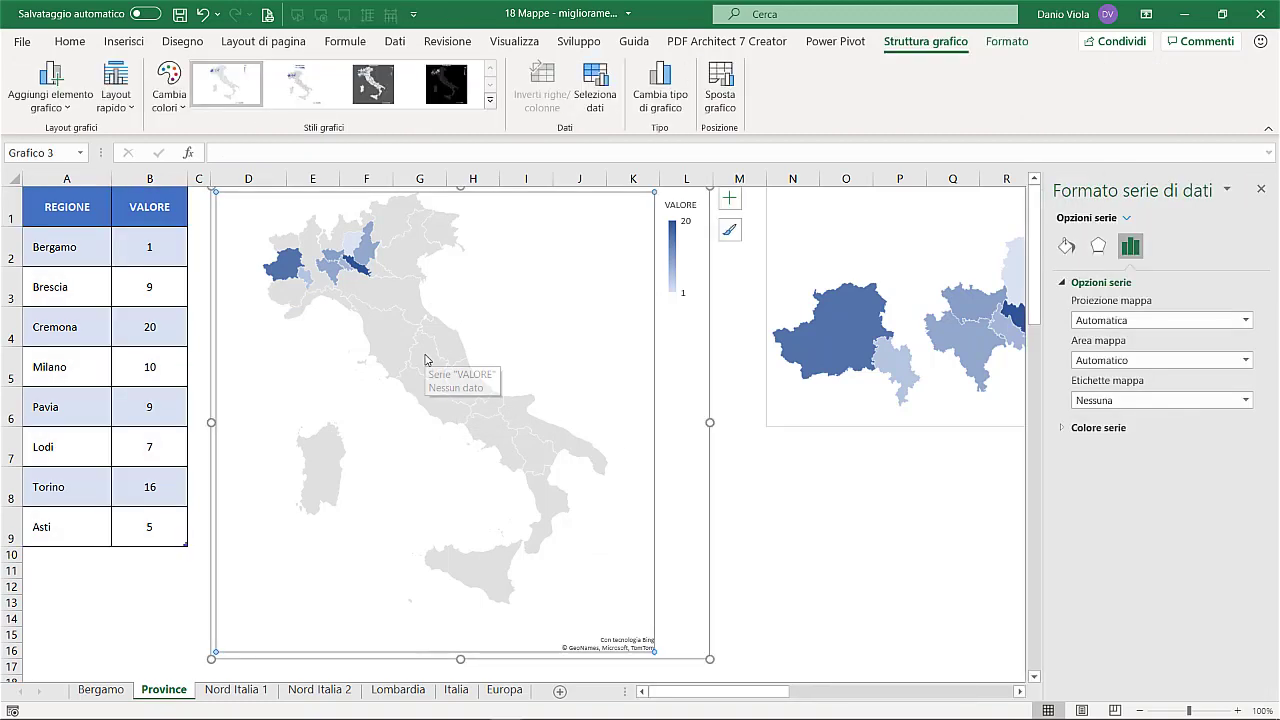
pyautogui.click(1100, 362)
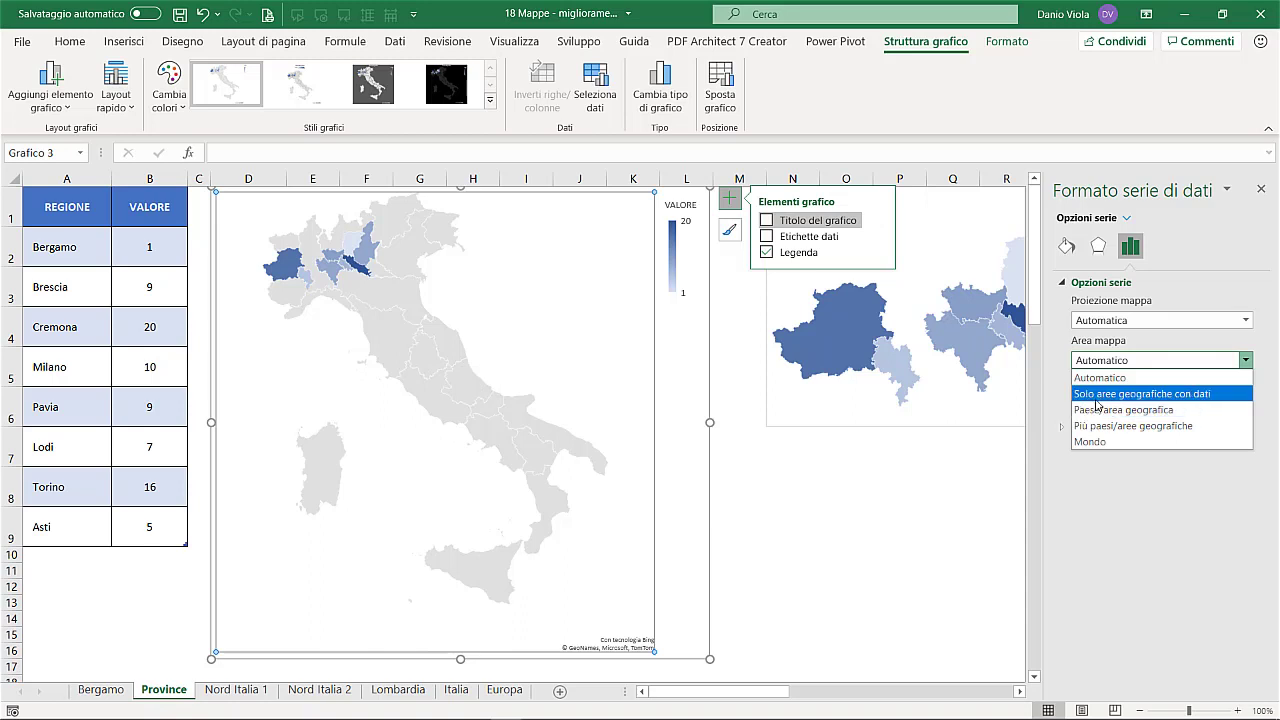
pyautogui.click(1096, 394)
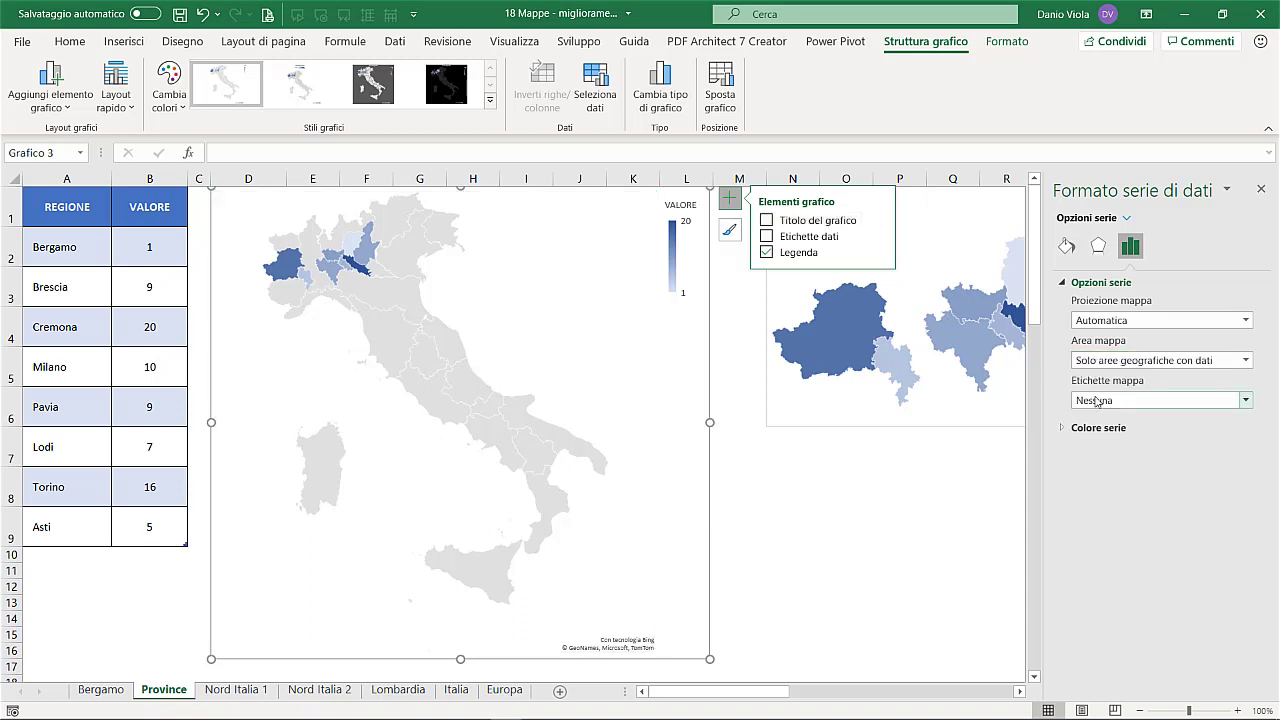
pyautogui.click(1097, 400)
pyautogui.click(1262, 188)
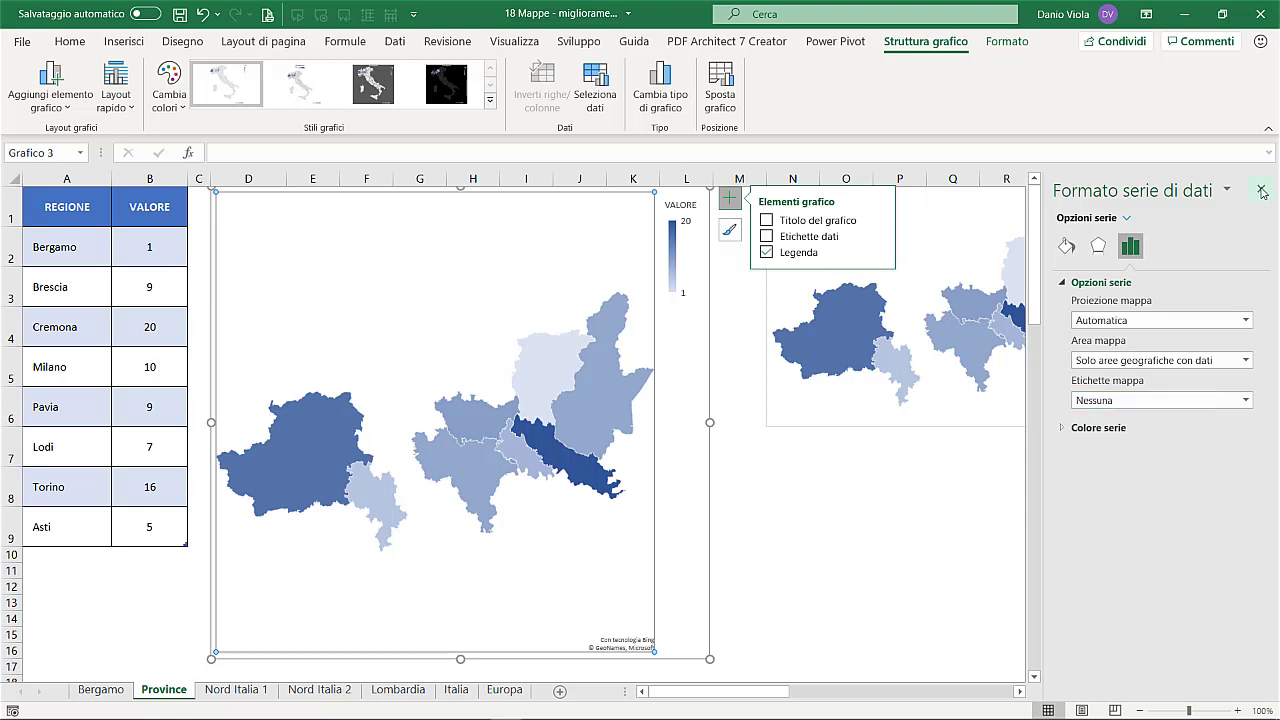
pyautogui.click(1263, 189)
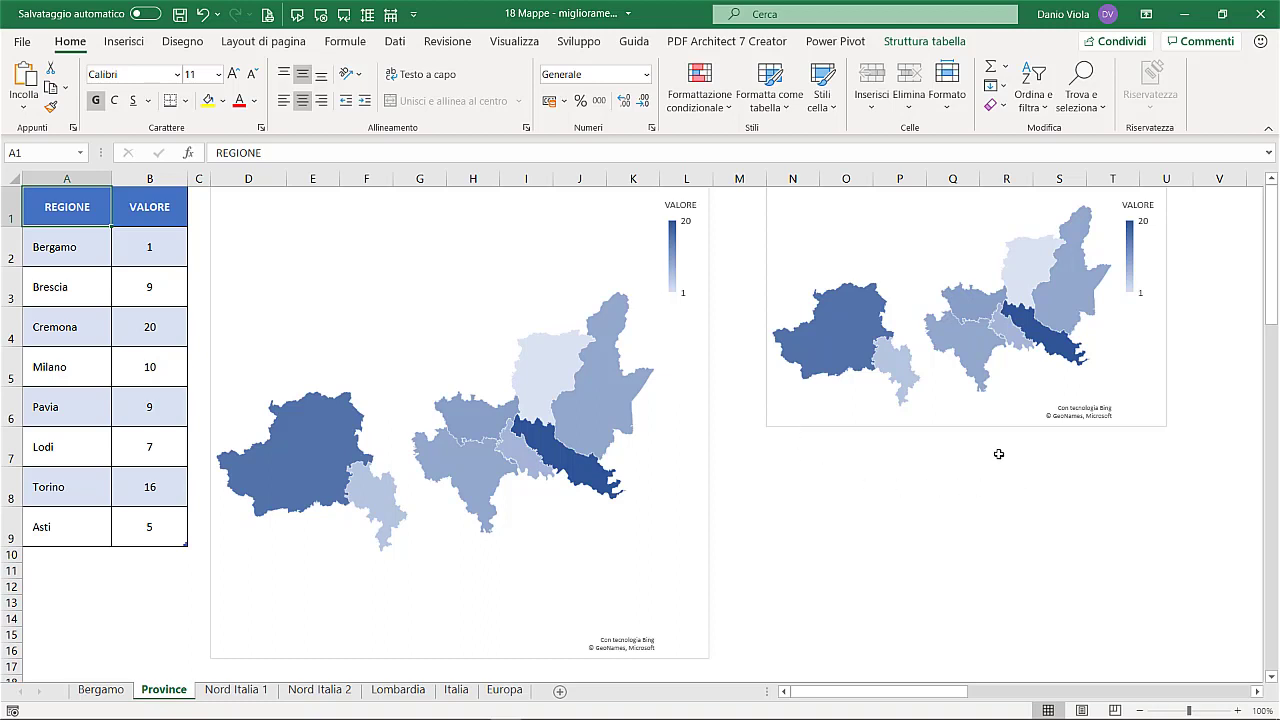
pyautogui.click(998, 454)
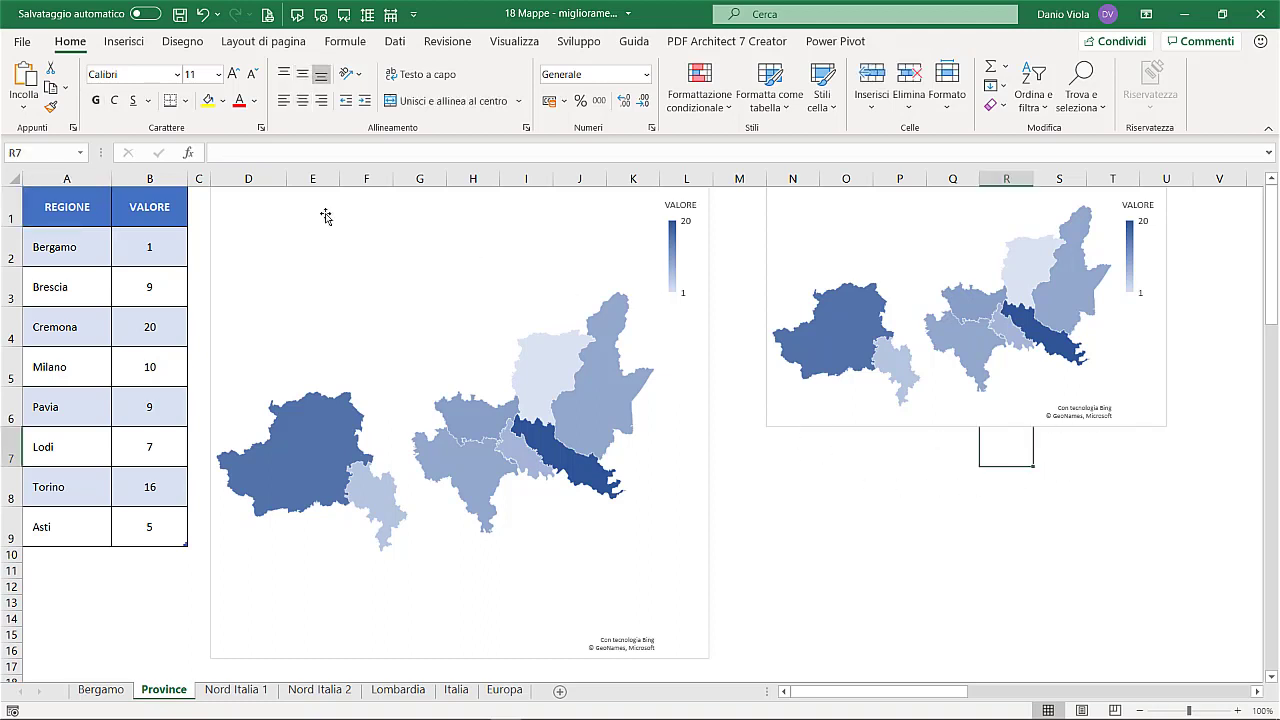
# - Undo the change to the left map and select the linked picture referencing $AA$52
pyautogui.click(236, 208)
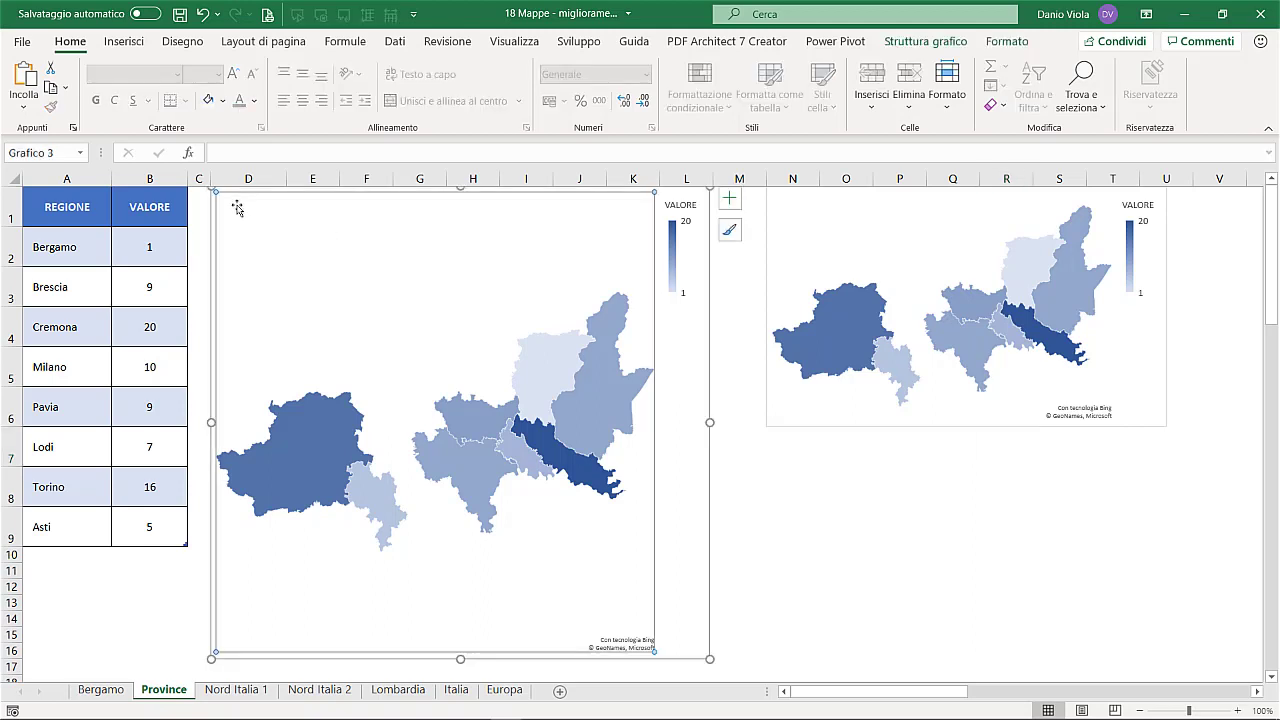
pyautogui.hotkey('ctrl', 'z')
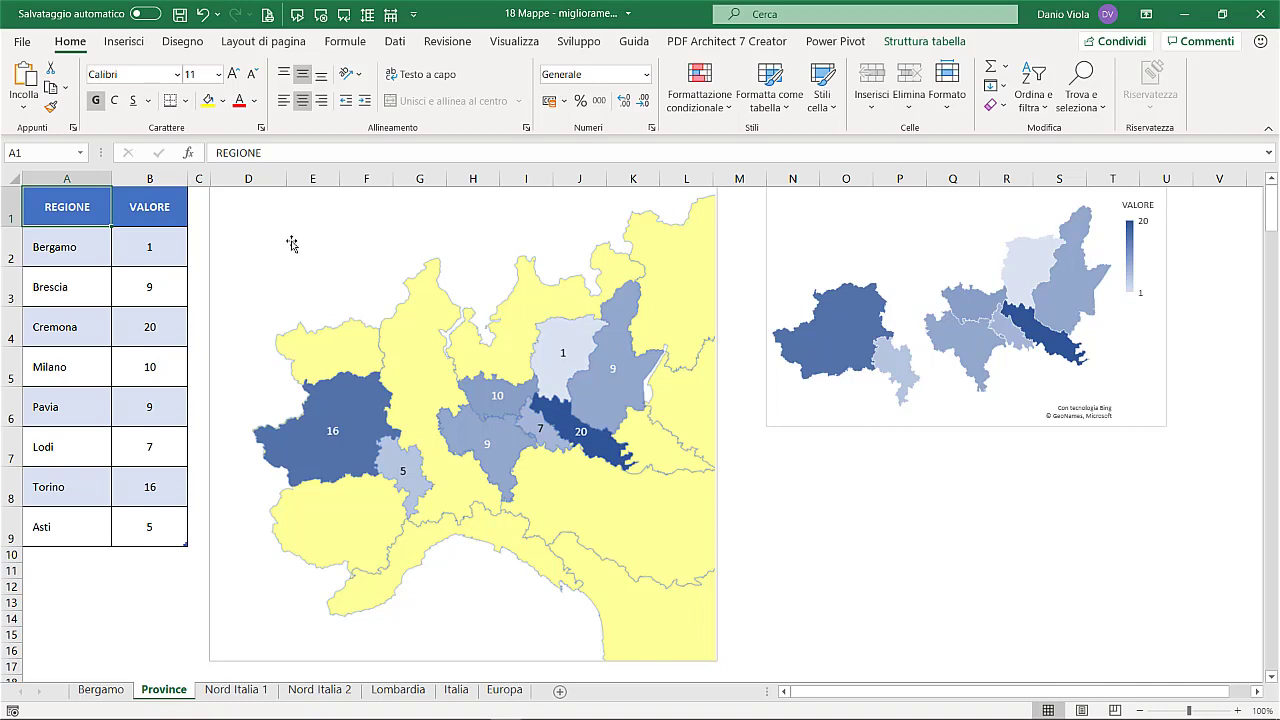
pyautogui.click(291, 244)
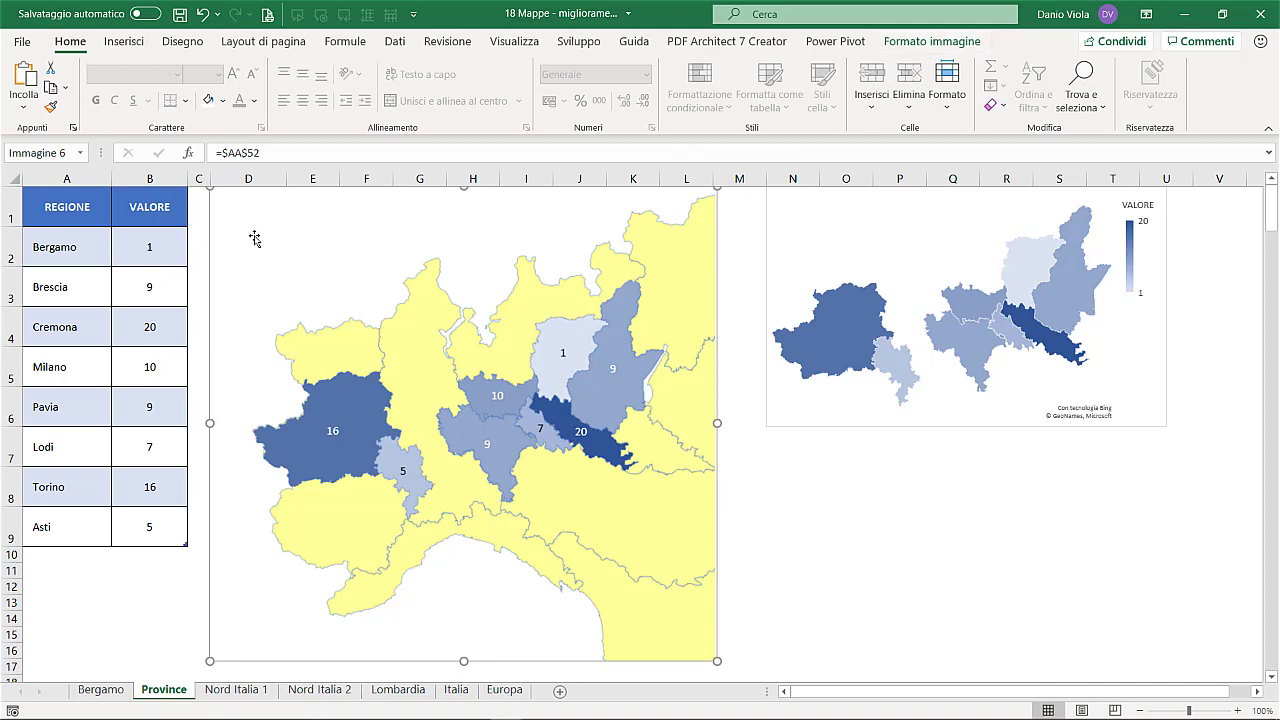
# - Check B2's =CASUALE.TRA(1;20) formula and recalculate the random province values several times with F9
pyautogui.click(171, 247)
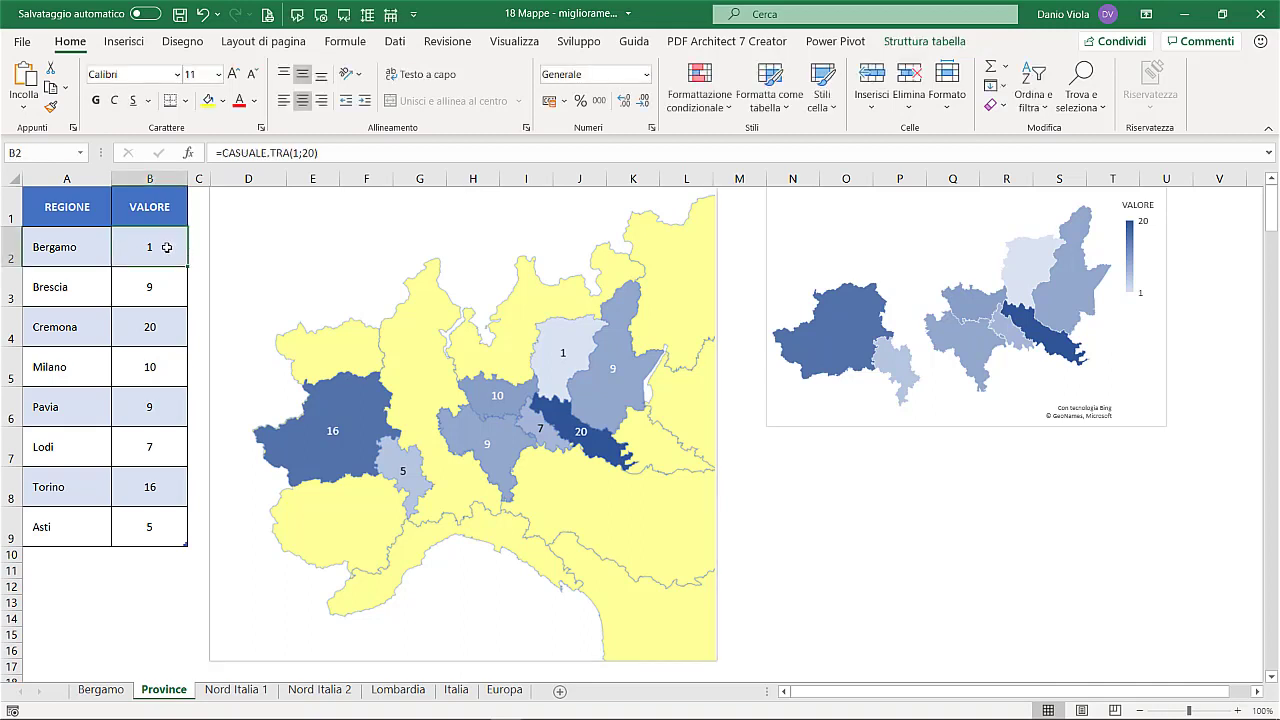
pyautogui.press('F9')
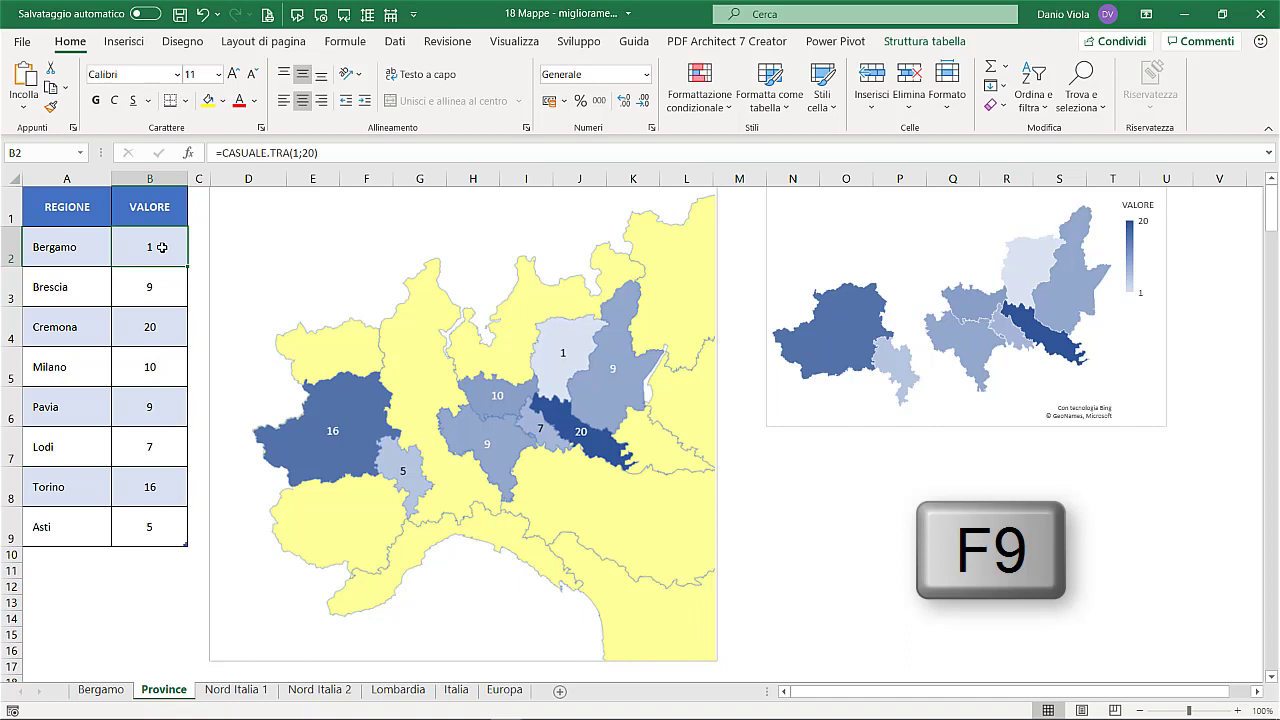
pyautogui.press('F9')
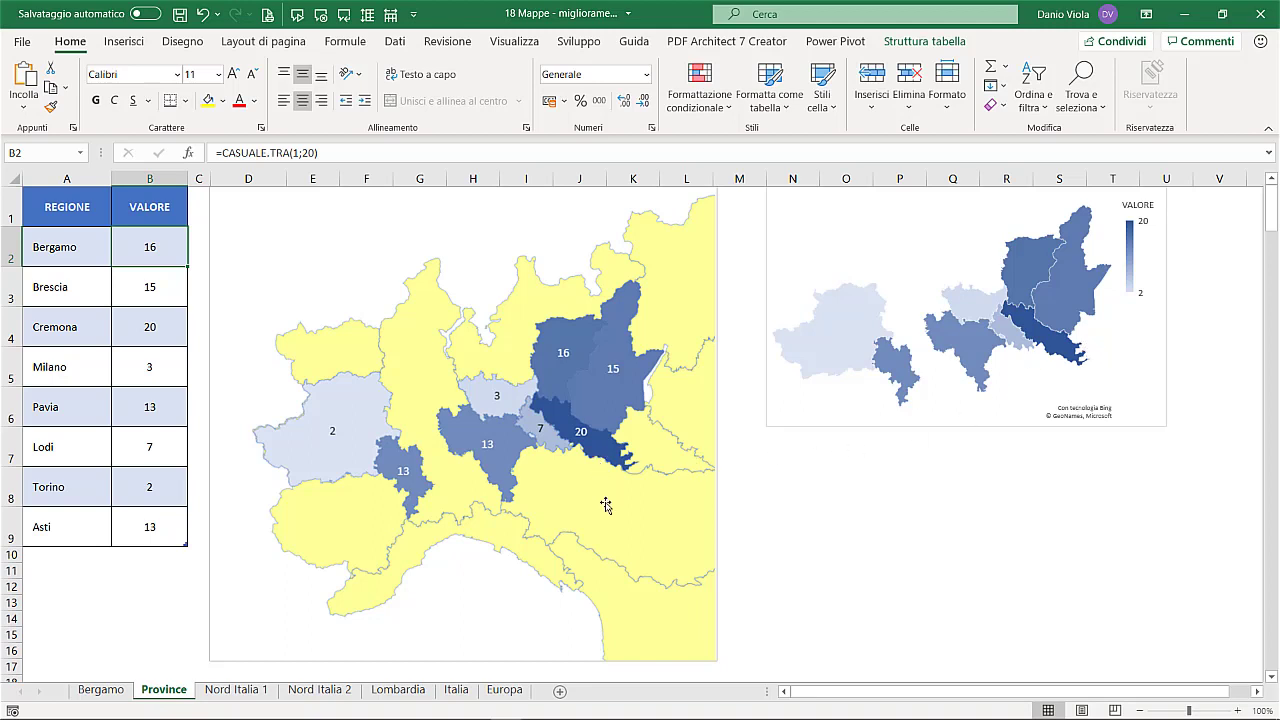
pyautogui.press('F9')
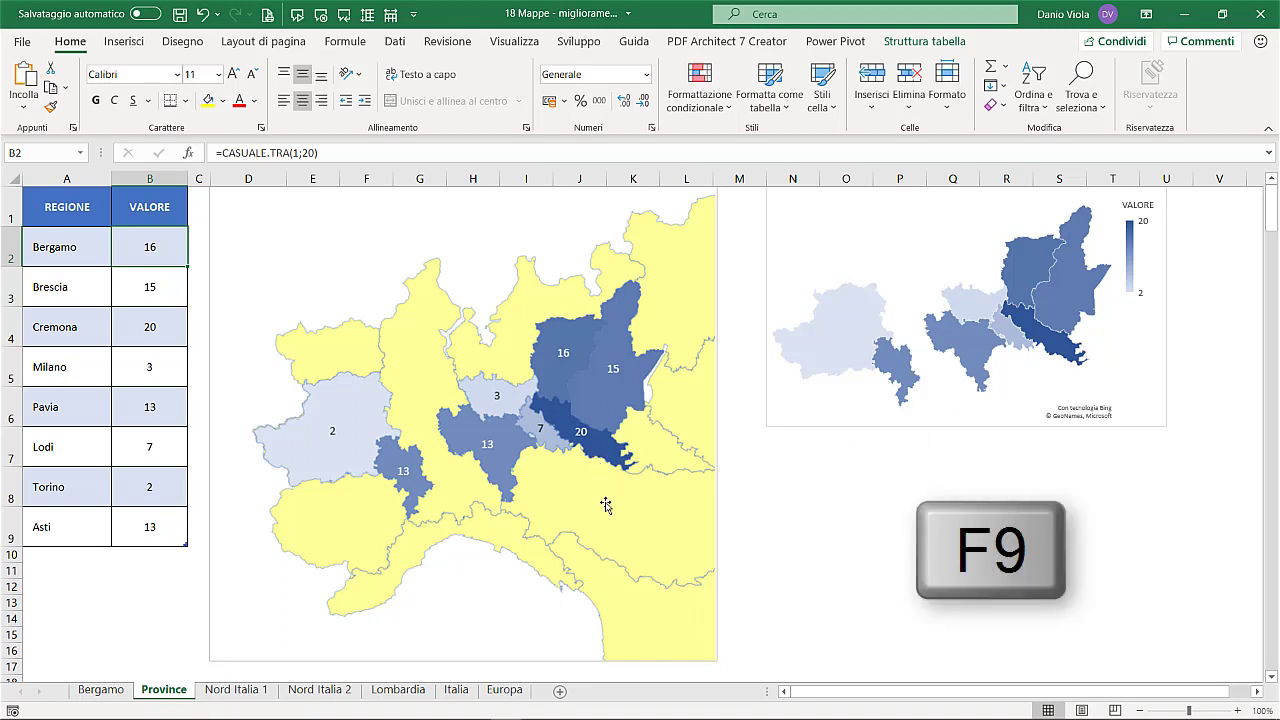
pyautogui.press('F9')
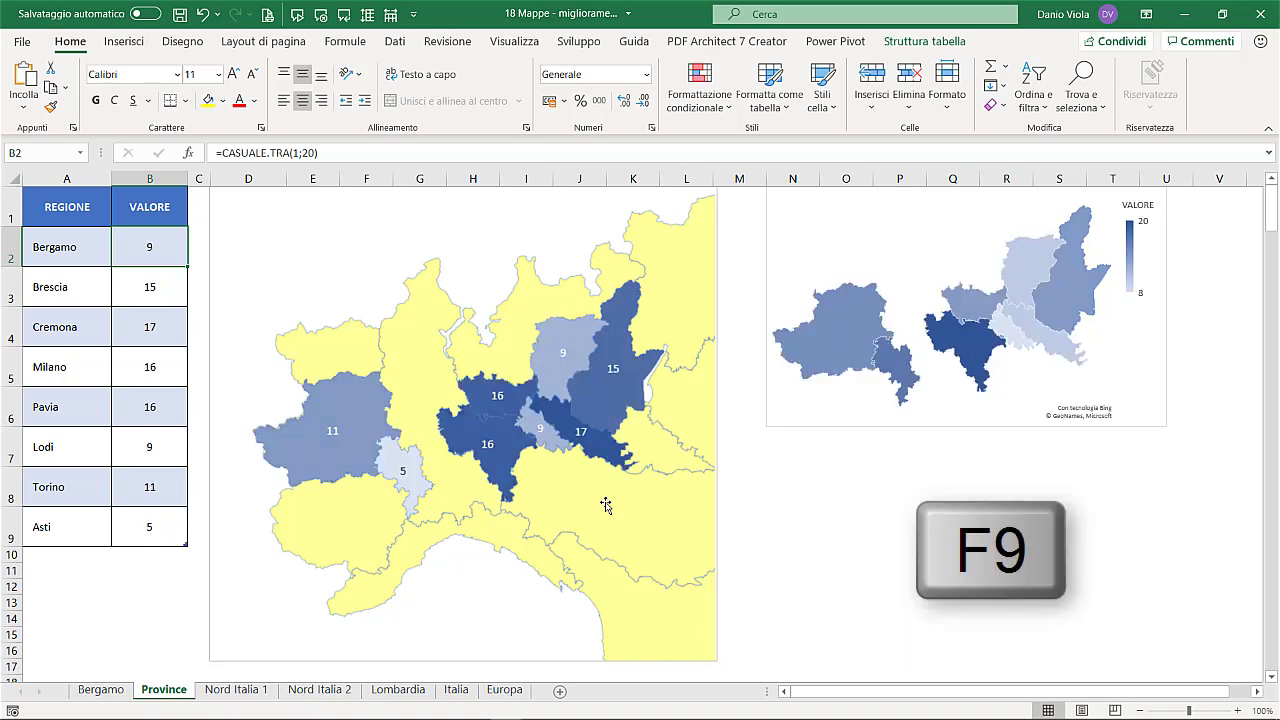
pyautogui.hotkey('ctrl', 'Home')
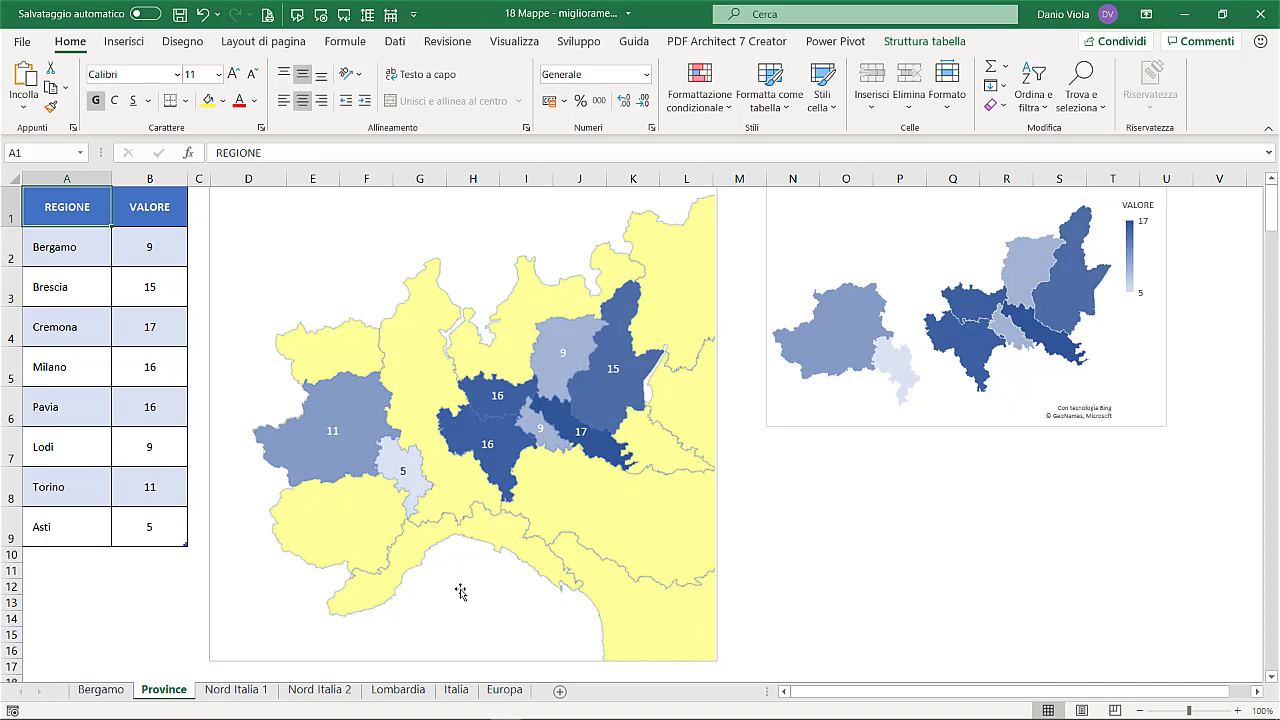
# - Scroll to the Italy map chart at AA52, select it and copy it
pyautogui.click(1245, 692)
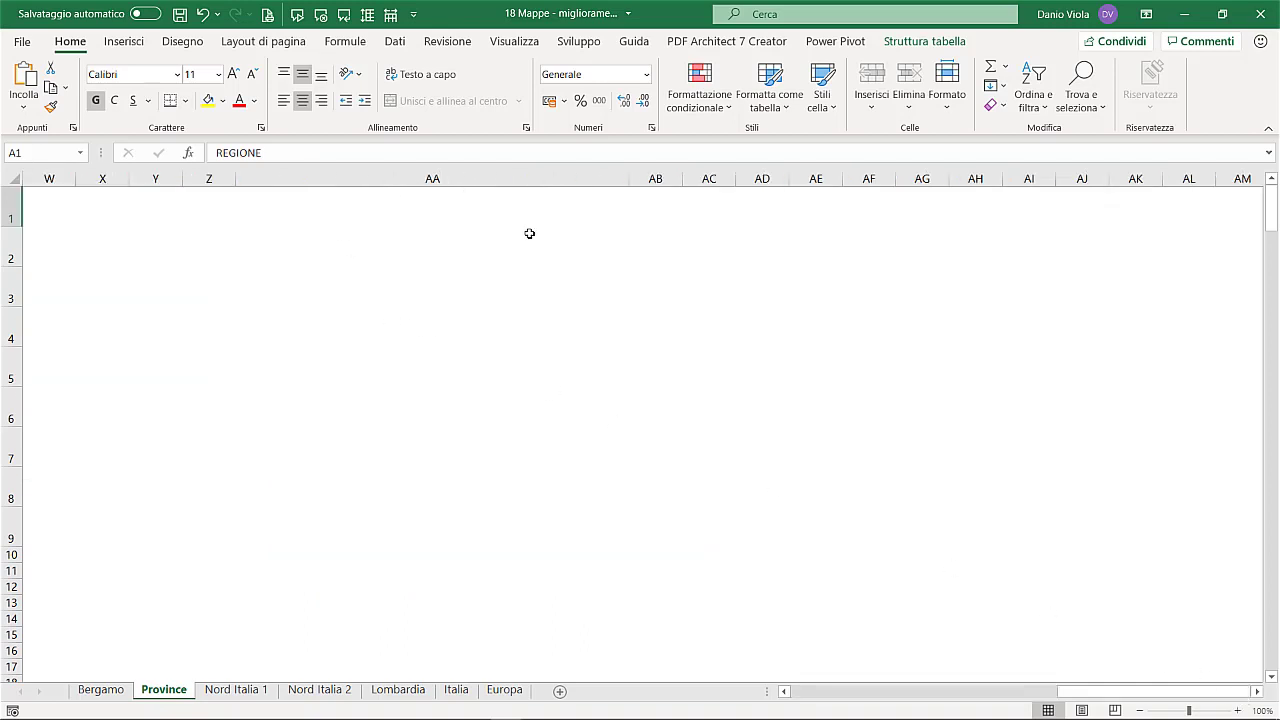
pyautogui.click(1275, 654)
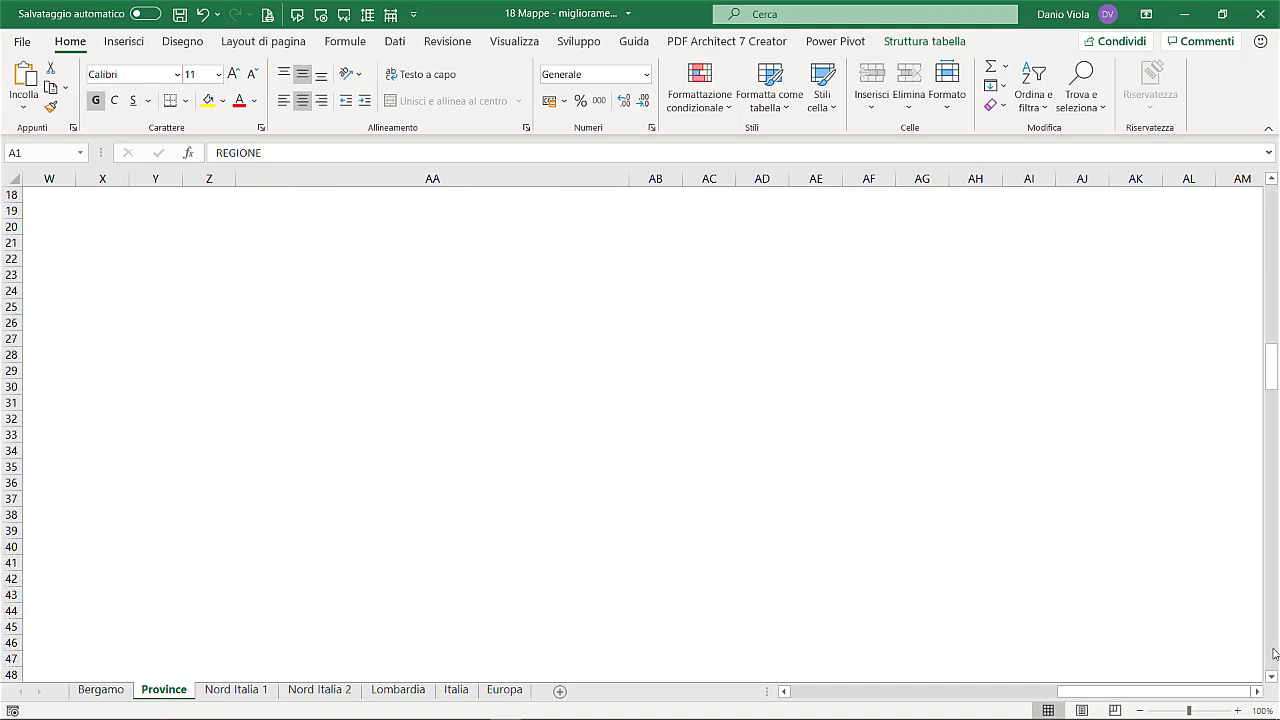
pyautogui.click(1275, 654)
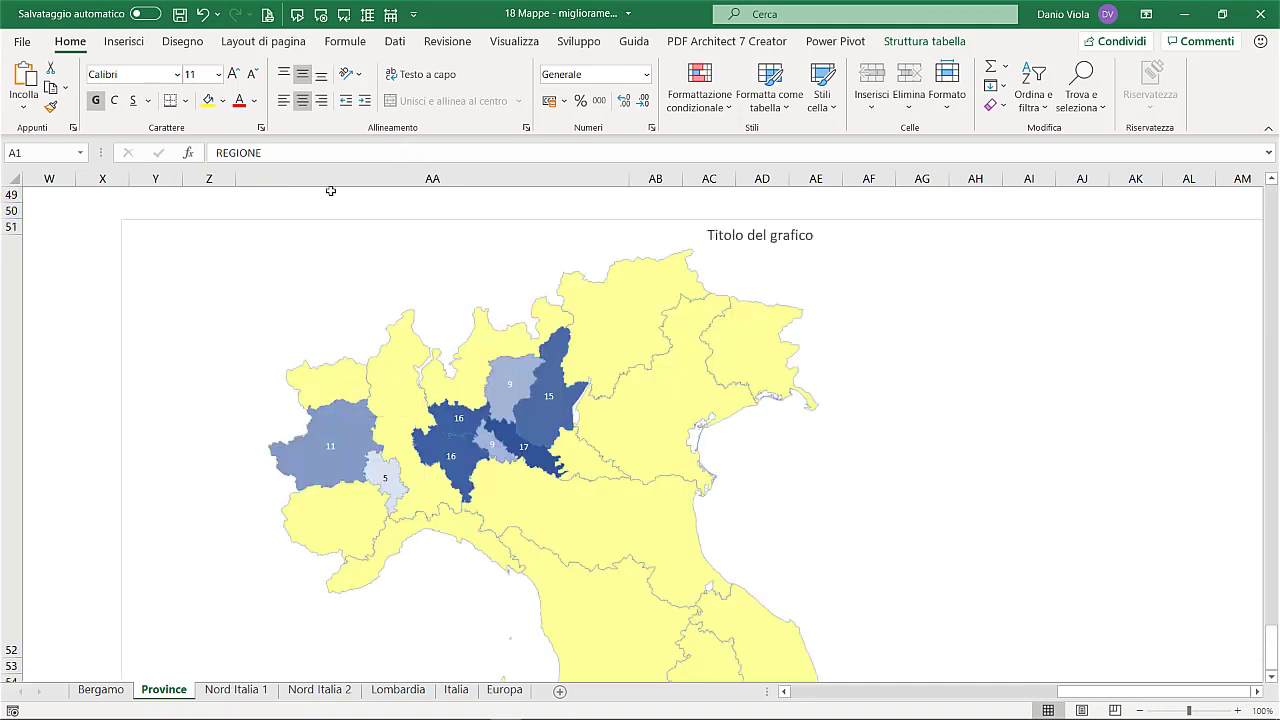
pyautogui.click(279, 179)
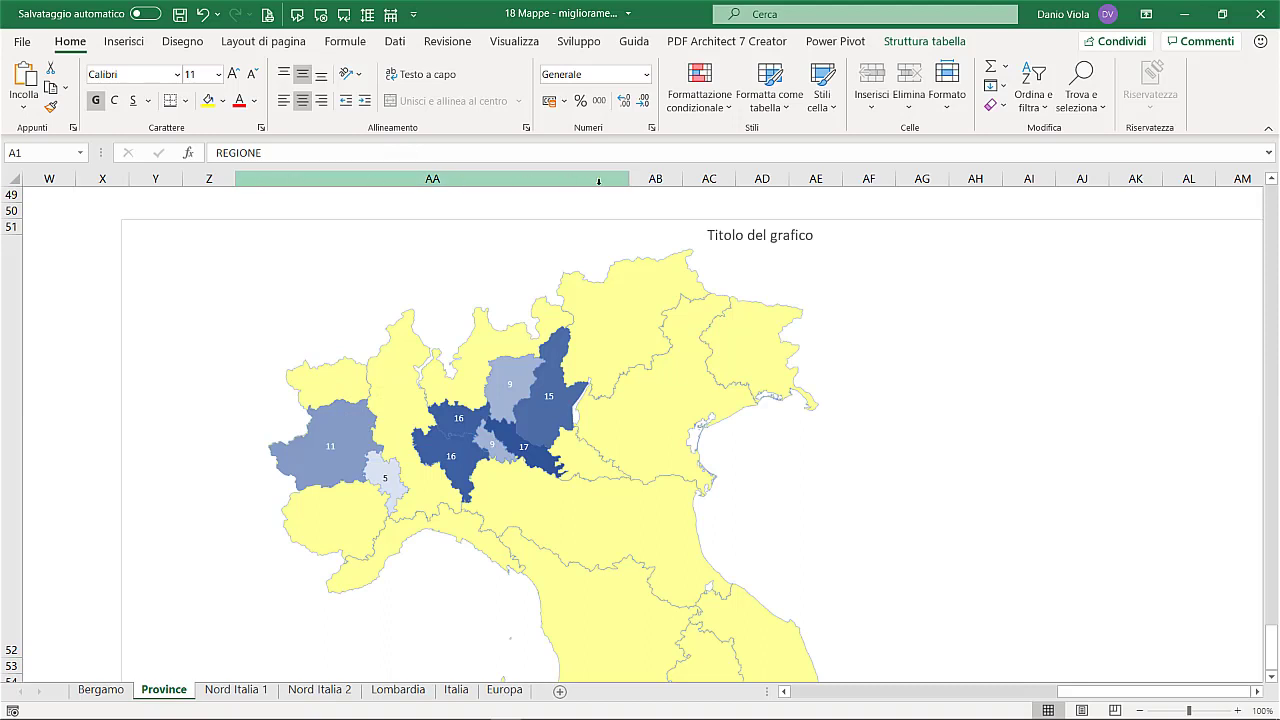
pyautogui.click(62, 434)
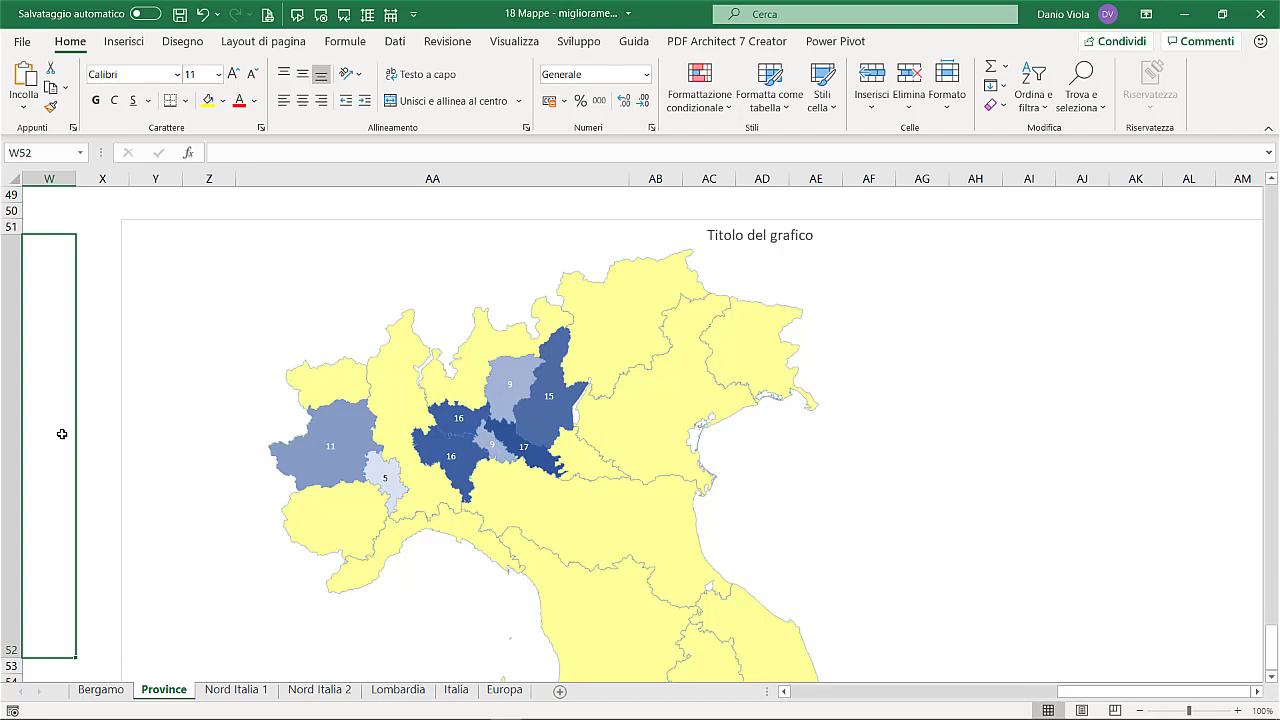
pyautogui.press('Right')
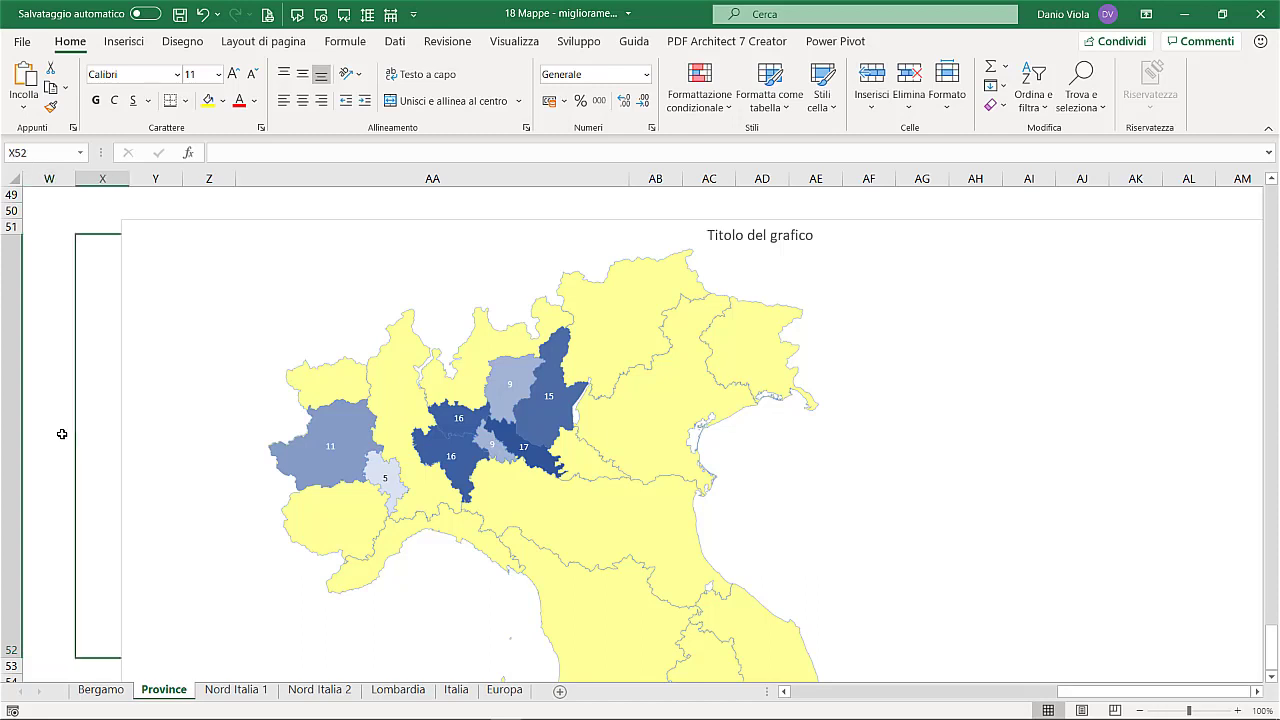
pyautogui.press('Right')
pyautogui.press('Right')
pyautogui.press('Right')
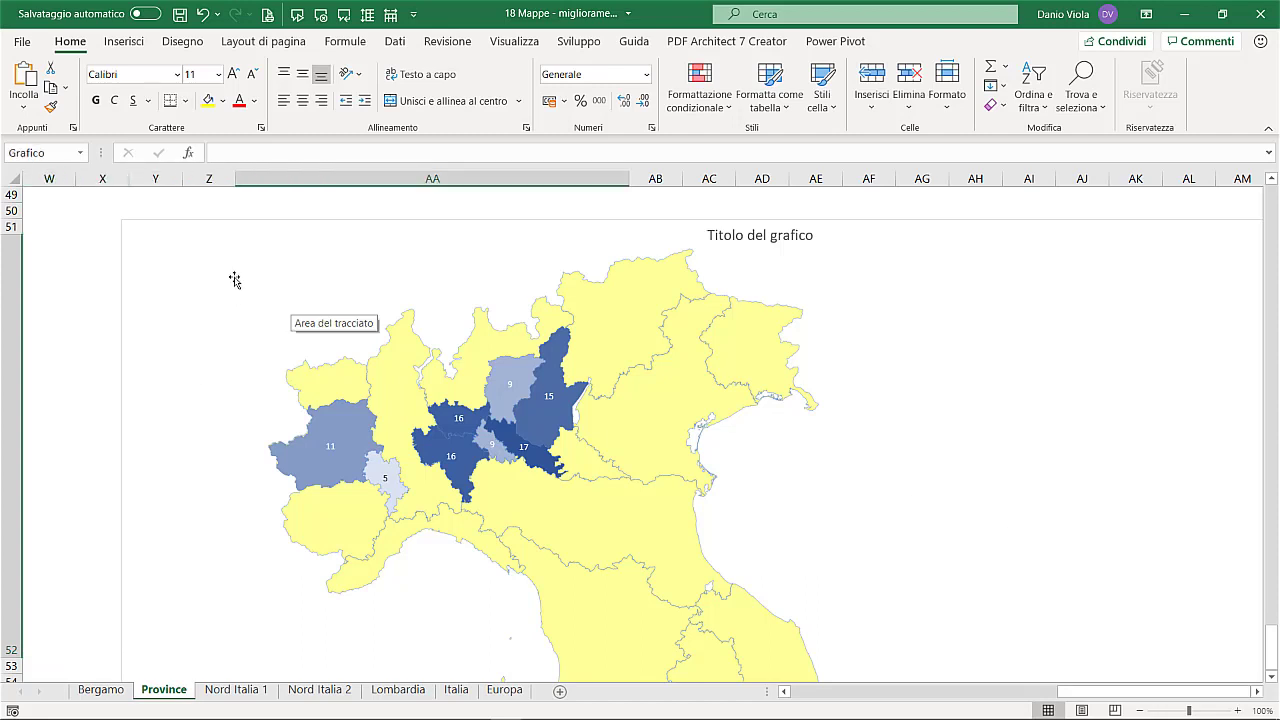
pyautogui.click(236, 282)
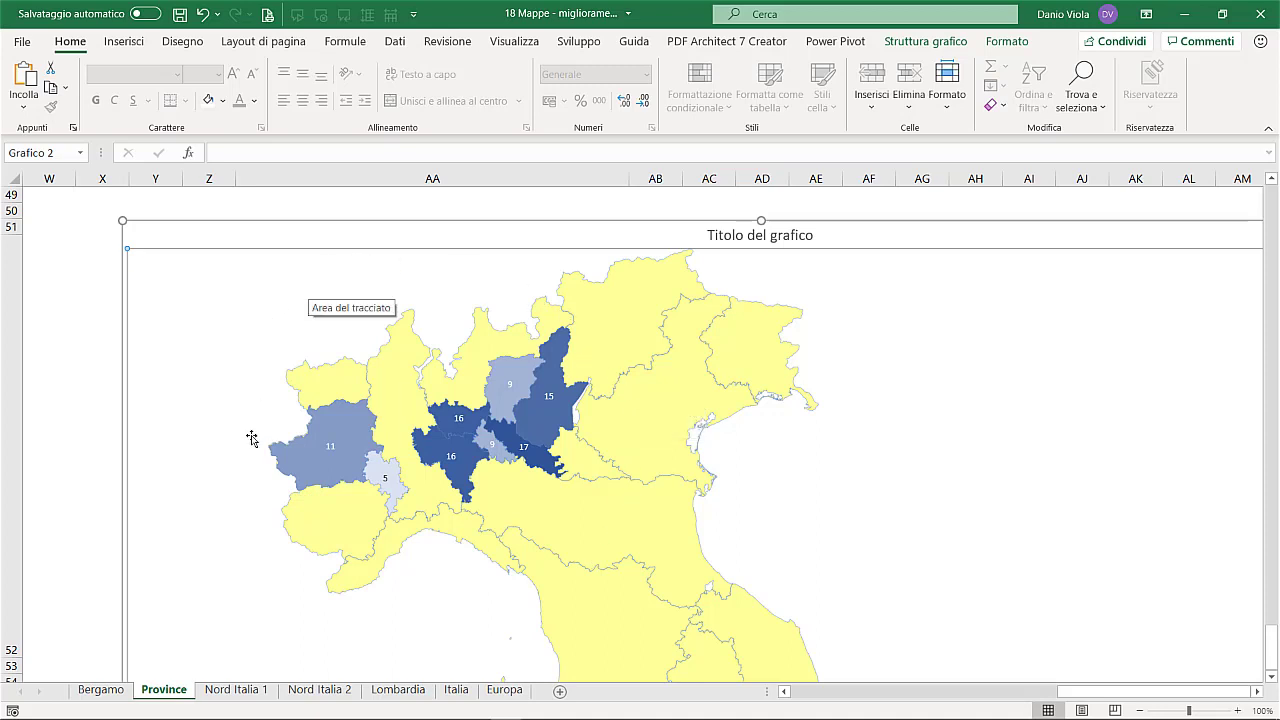
pyautogui.click(97, 393)
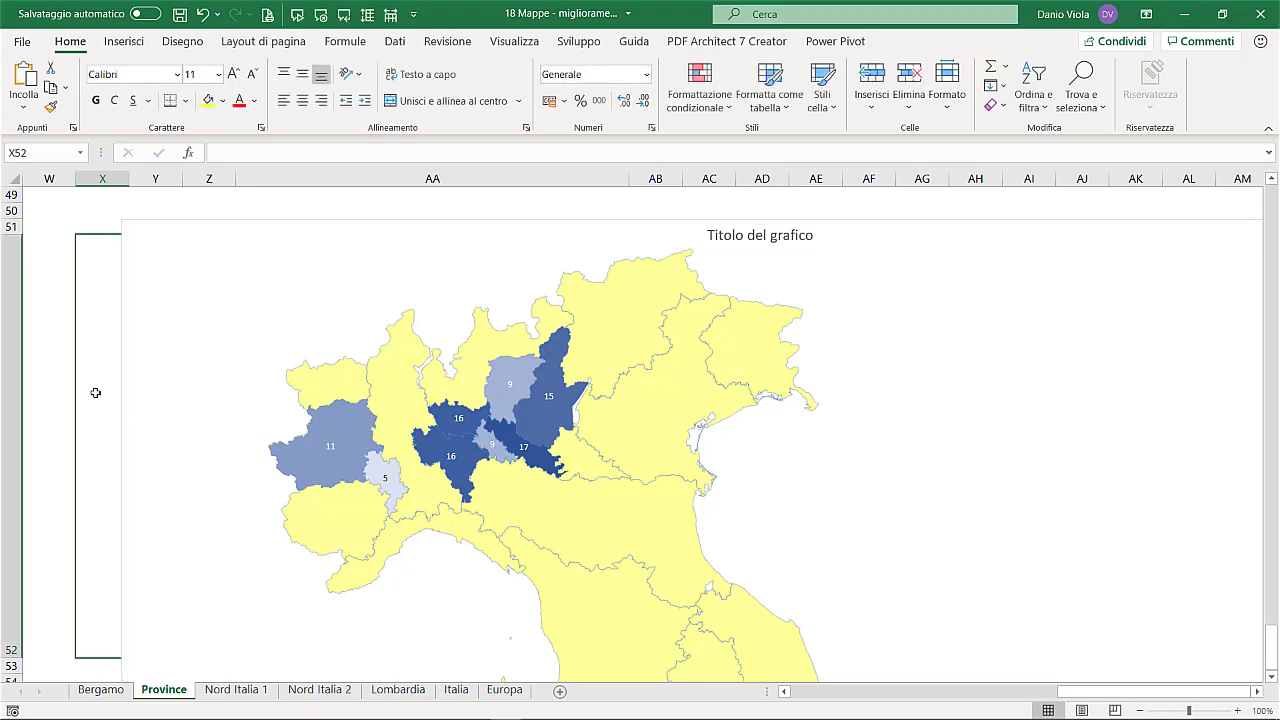
pyautogui.press('Right')
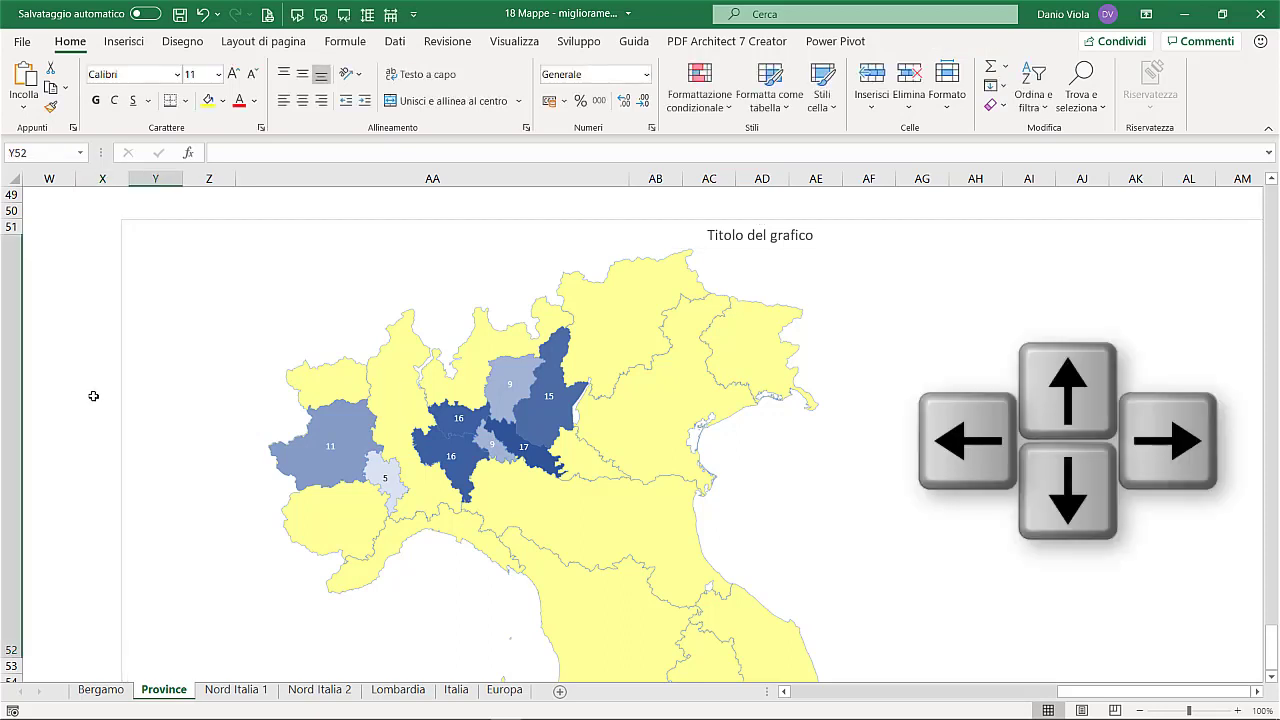
pyautogui.press('Right')
pyautogui.press('Right')
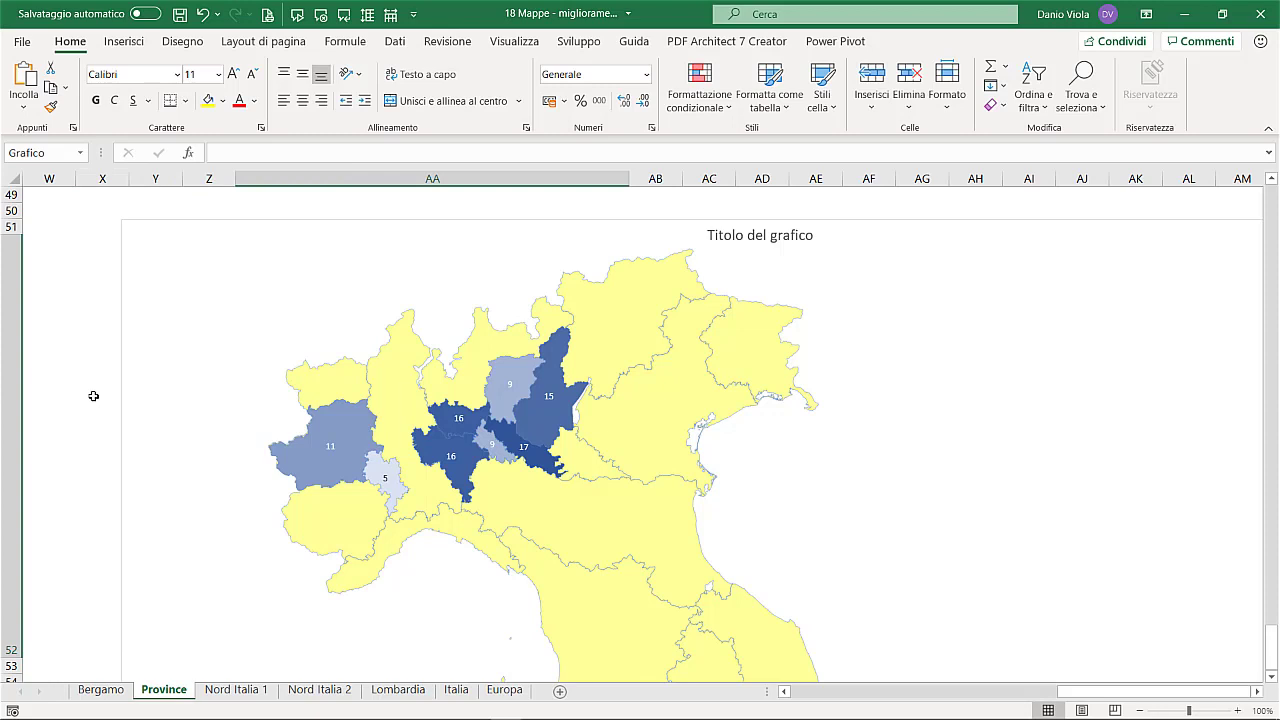
pyautogui.hotkey('ctrl', 'c')
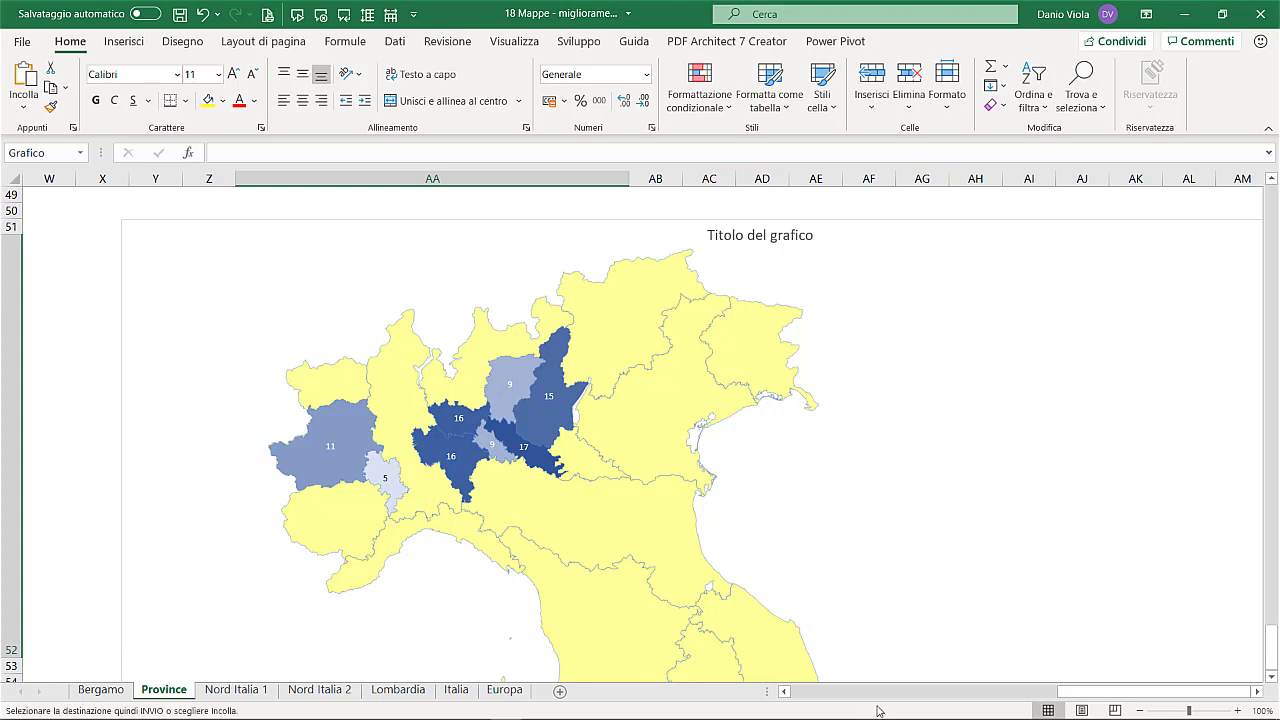
# - Paste the copied map at C52 as an Immagine collegata linked picture
pyautogui.click(837, 700)
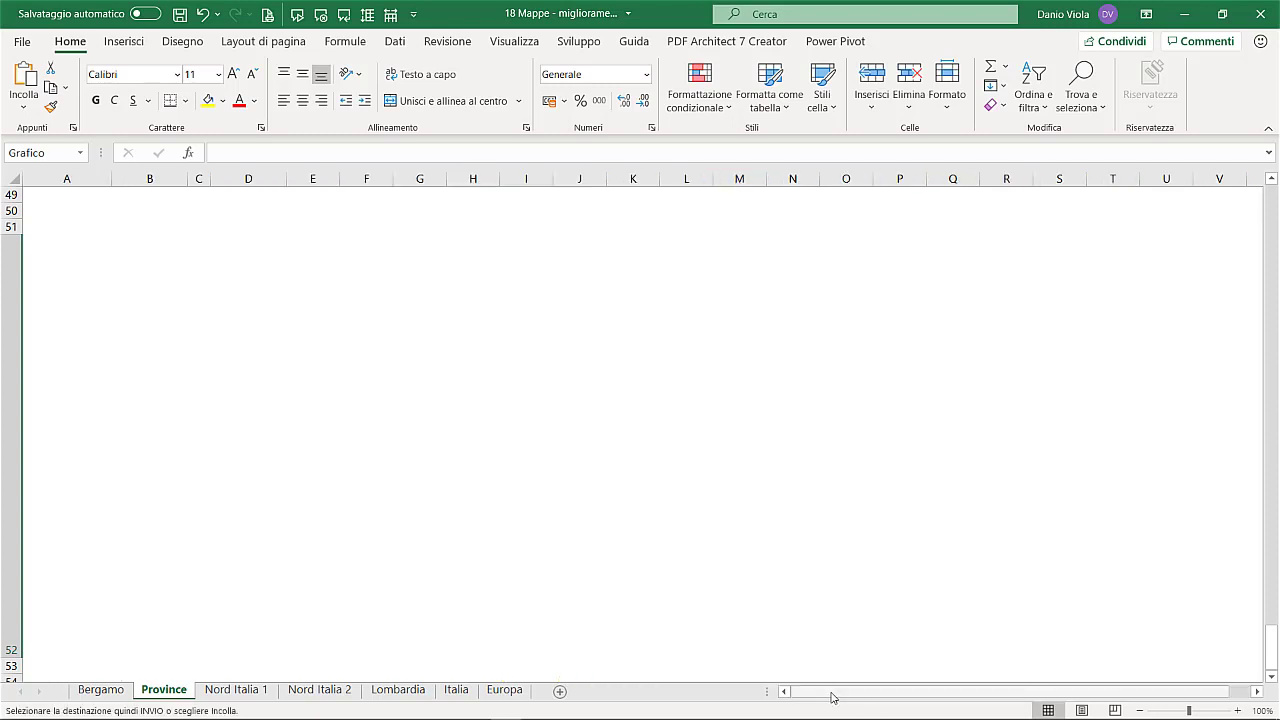
pyautogui.rightClick(209, 301)
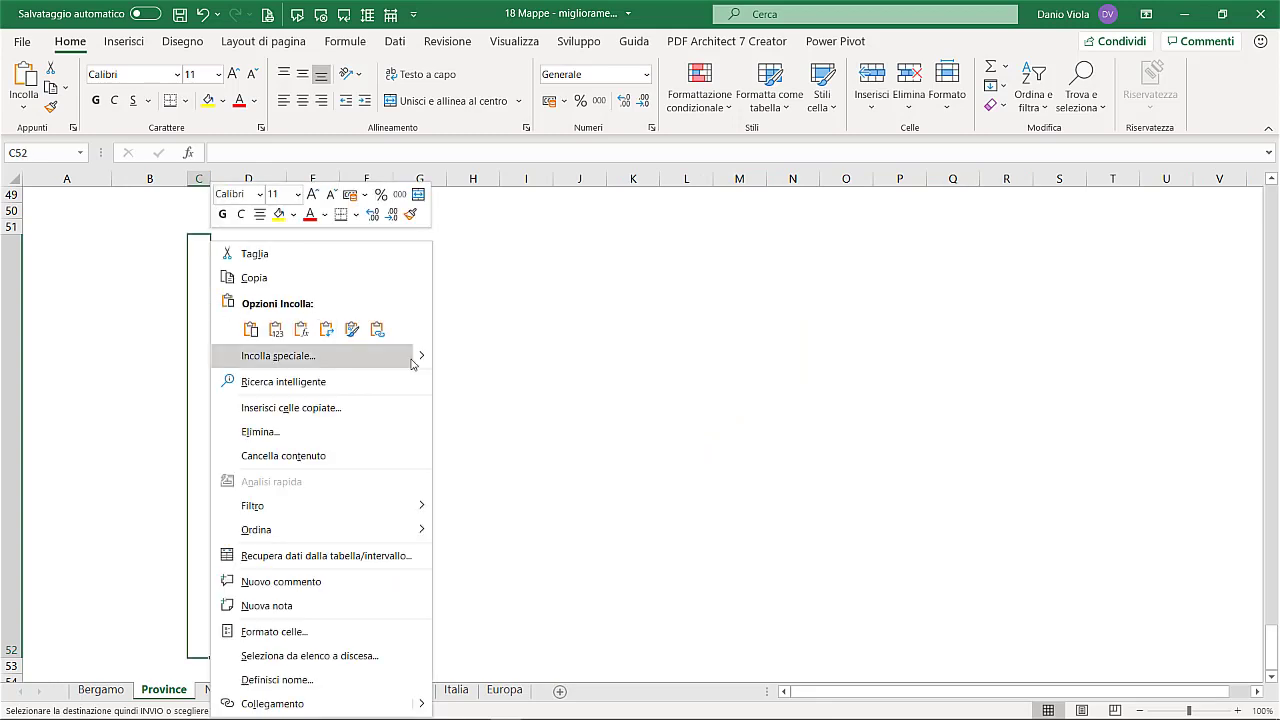
pyautogui.moveTo(422, 360)
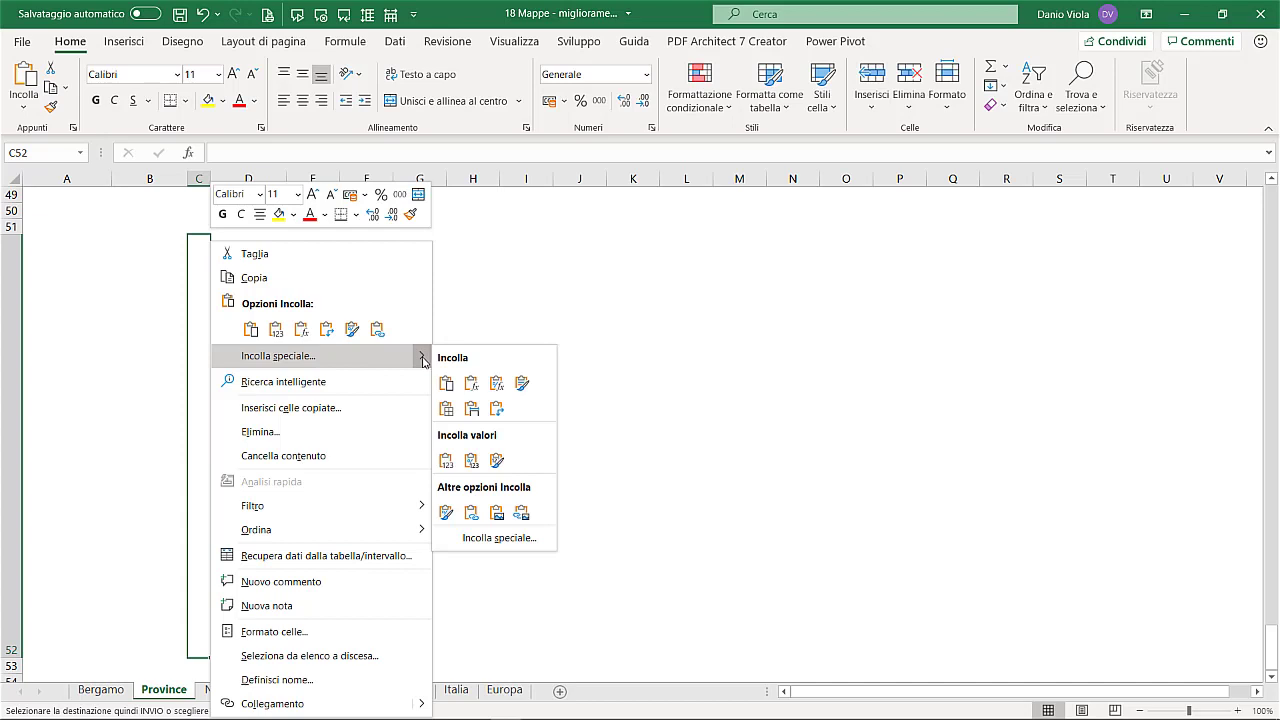
pyautogui.click(521, 512)
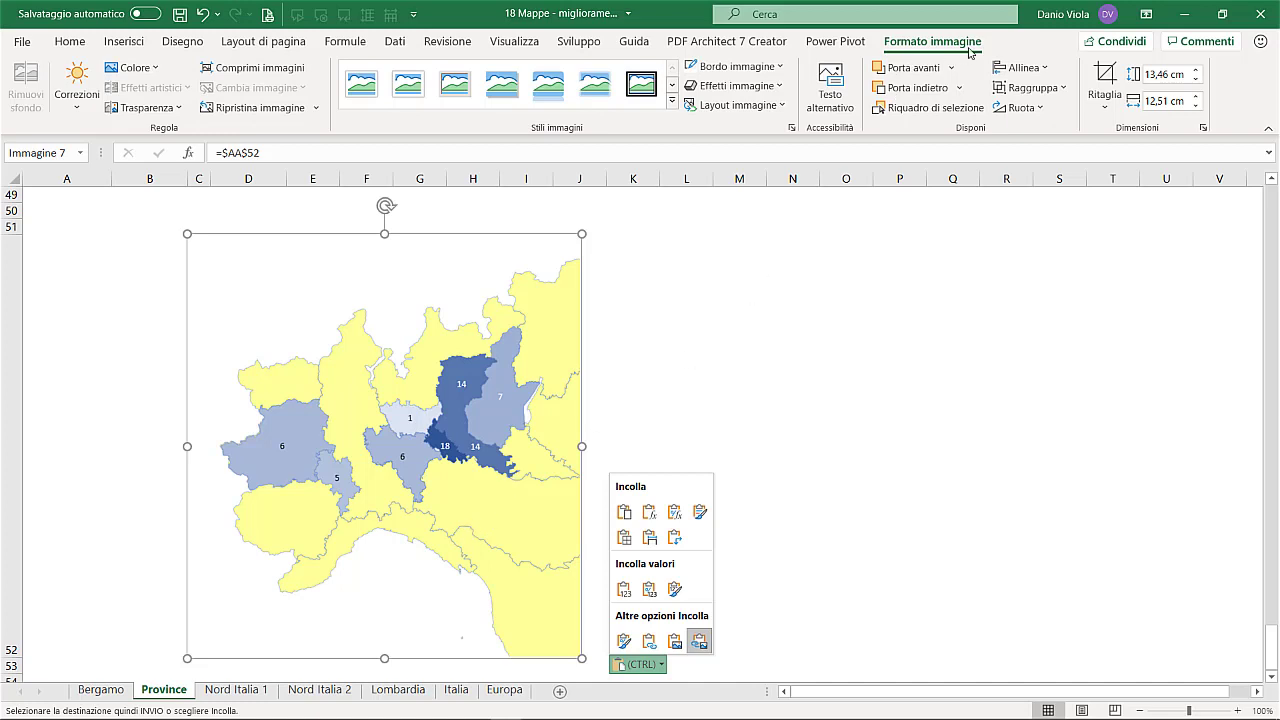
# - Crop the map picture at top and bottom, cutting its height from 13.46 cm to 10.25 cm
pyautogui.click(1106, 80)
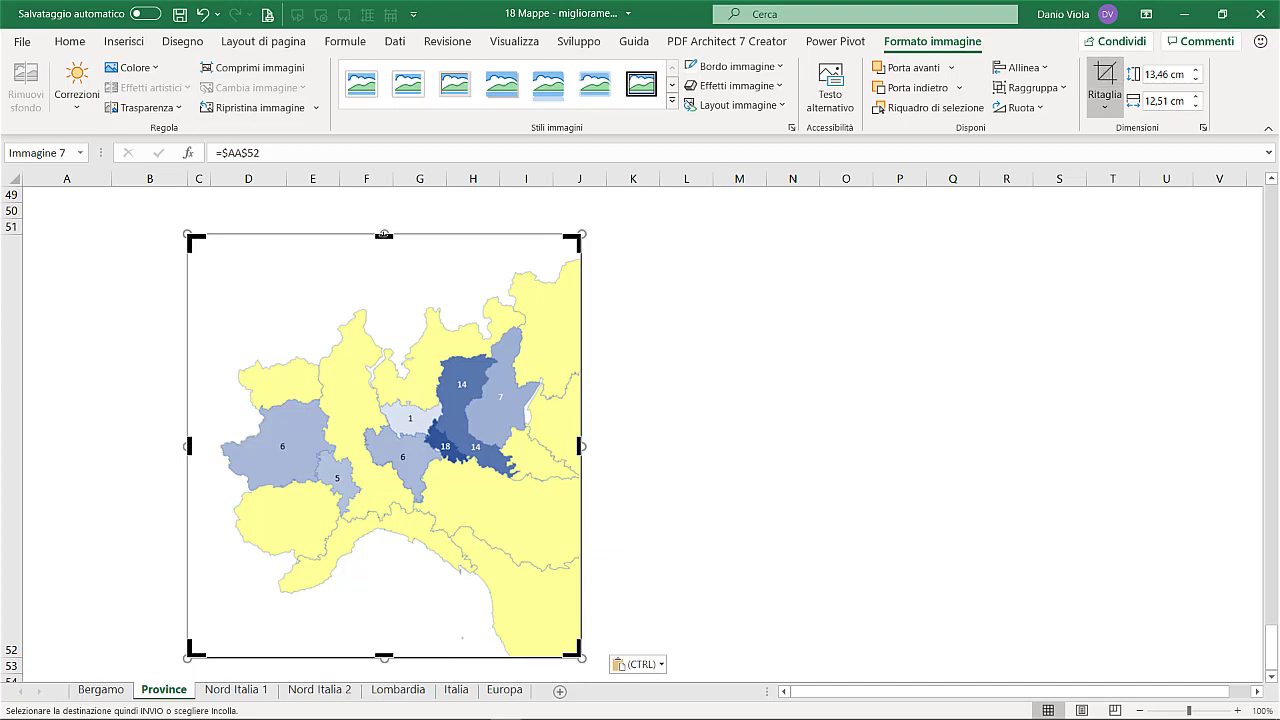
pyautogui.press('ctrl')
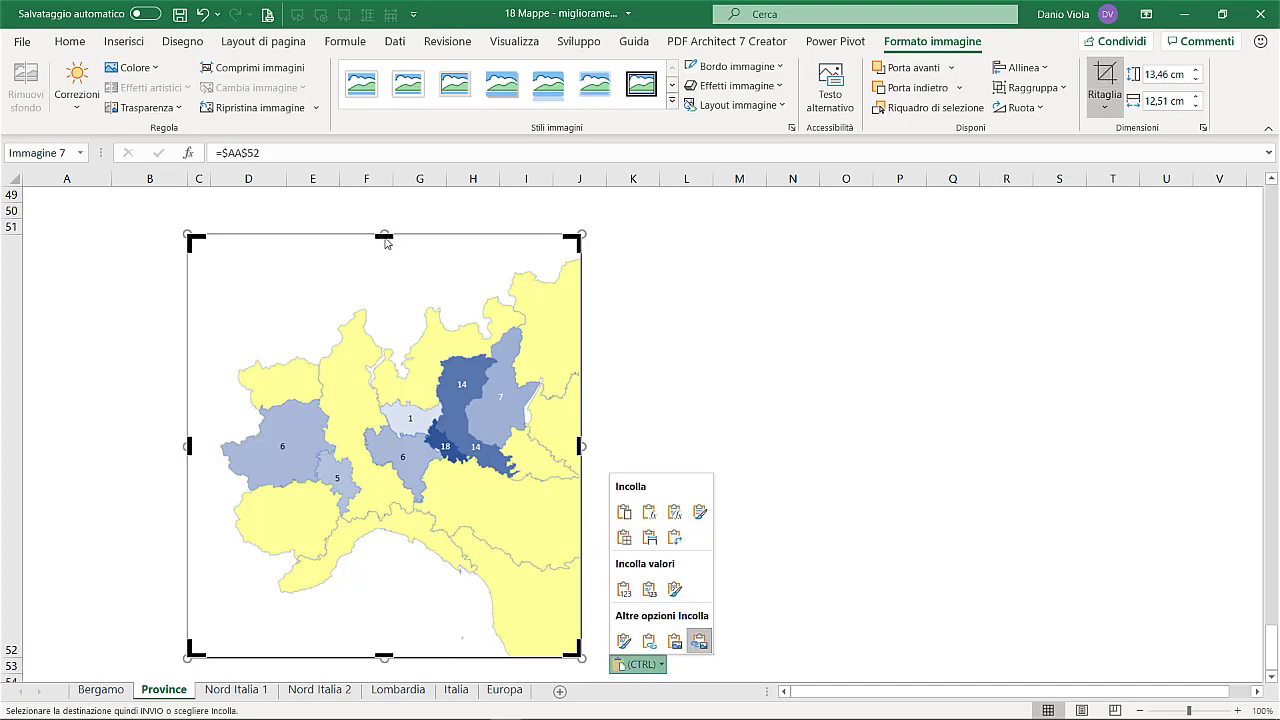
pyautogui.moveTo(384, 240); pyautogui.dragTo(381, 286)
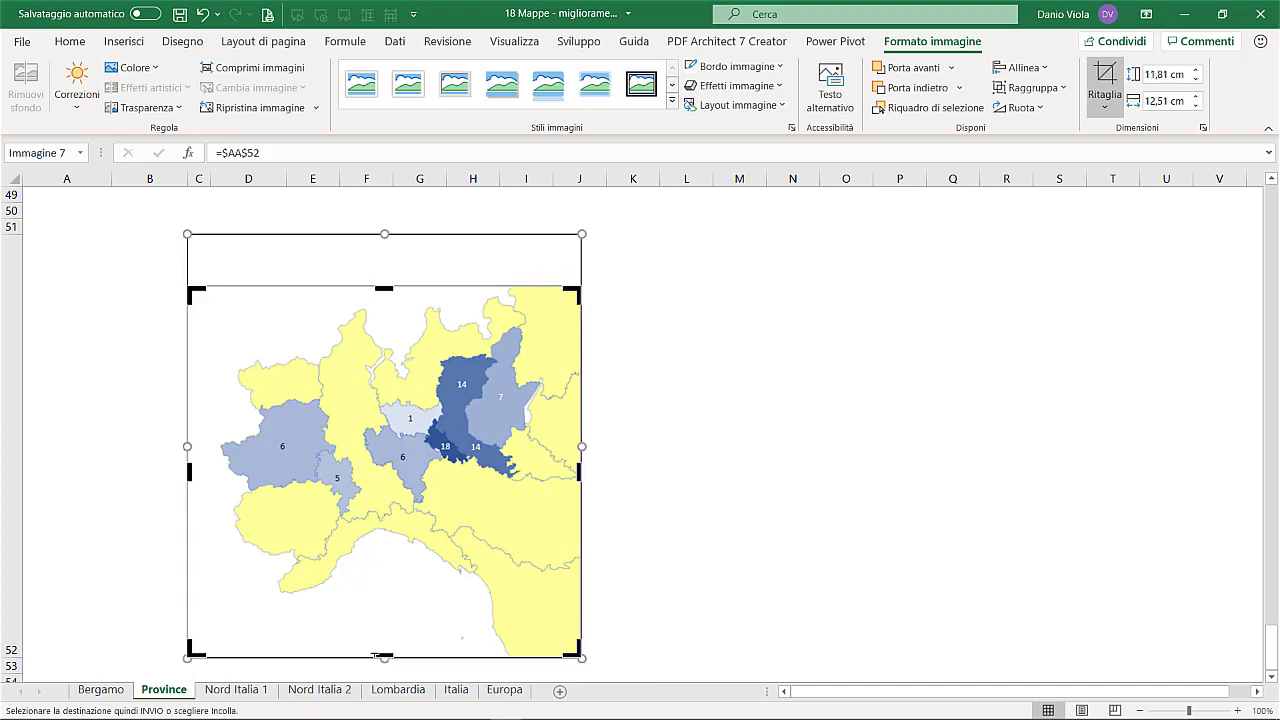
pyautogui.moveTo(383, 656); pyautogui.dragTo(387, 590)
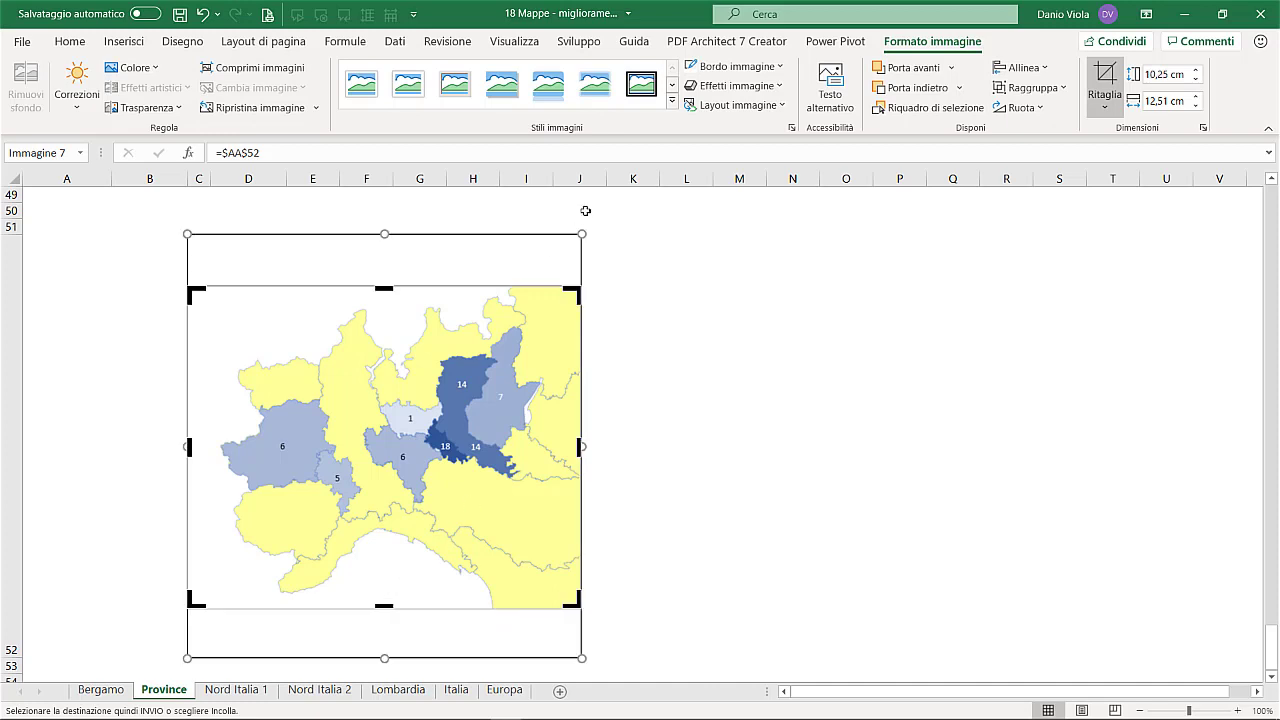
pyautogui.click(672, 101)
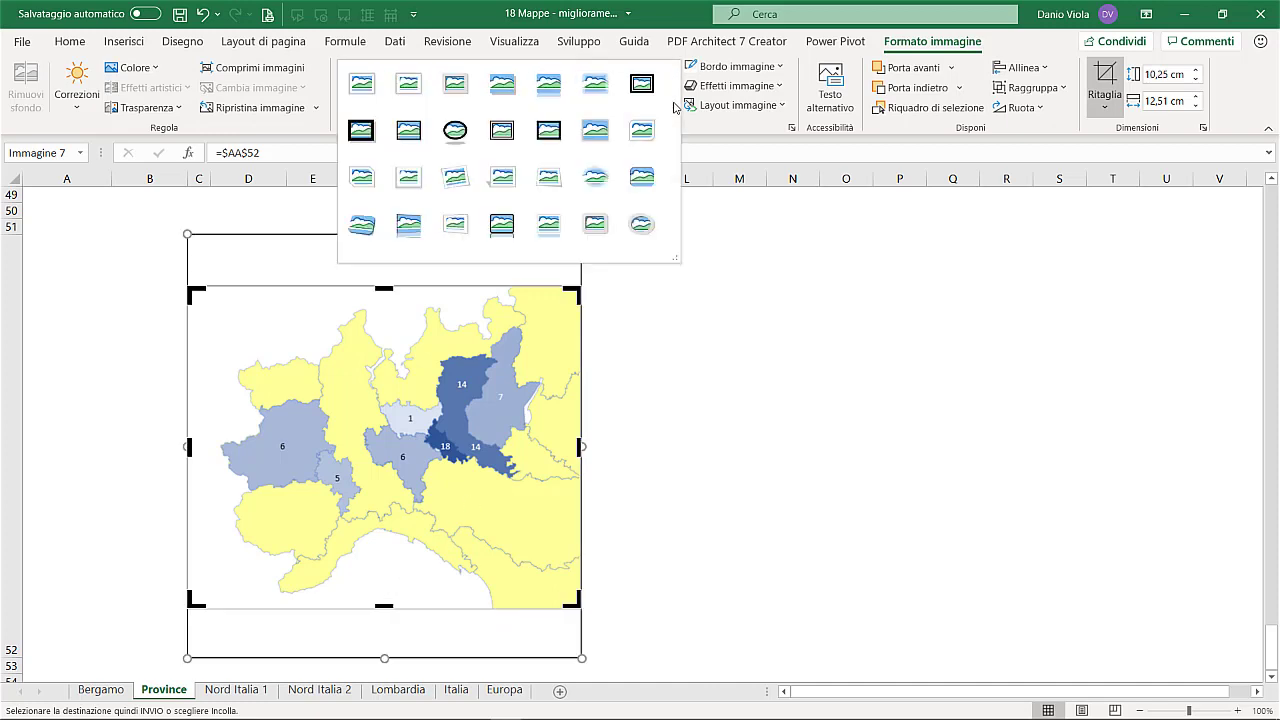
# - Give the map picture a thick black-frame style and crop it to a rounded rectangle
pyautogui.click(409, 139)
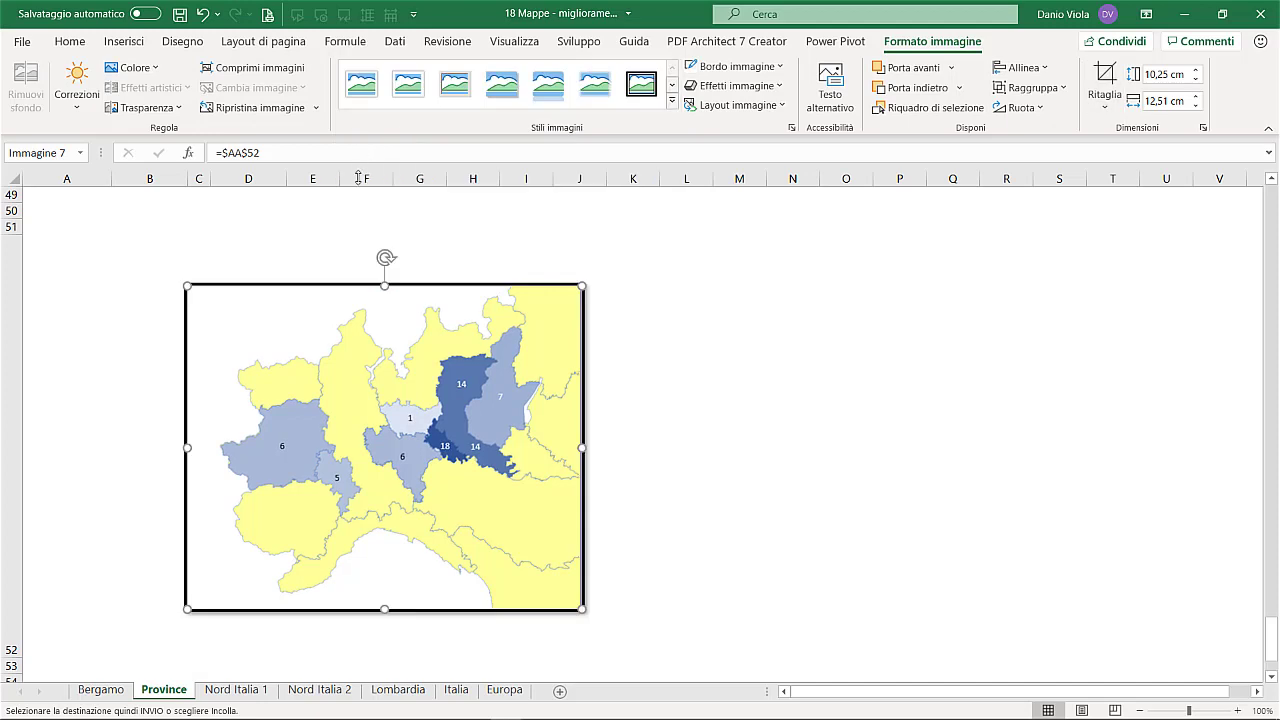
pyautogui.click(1107, 108)
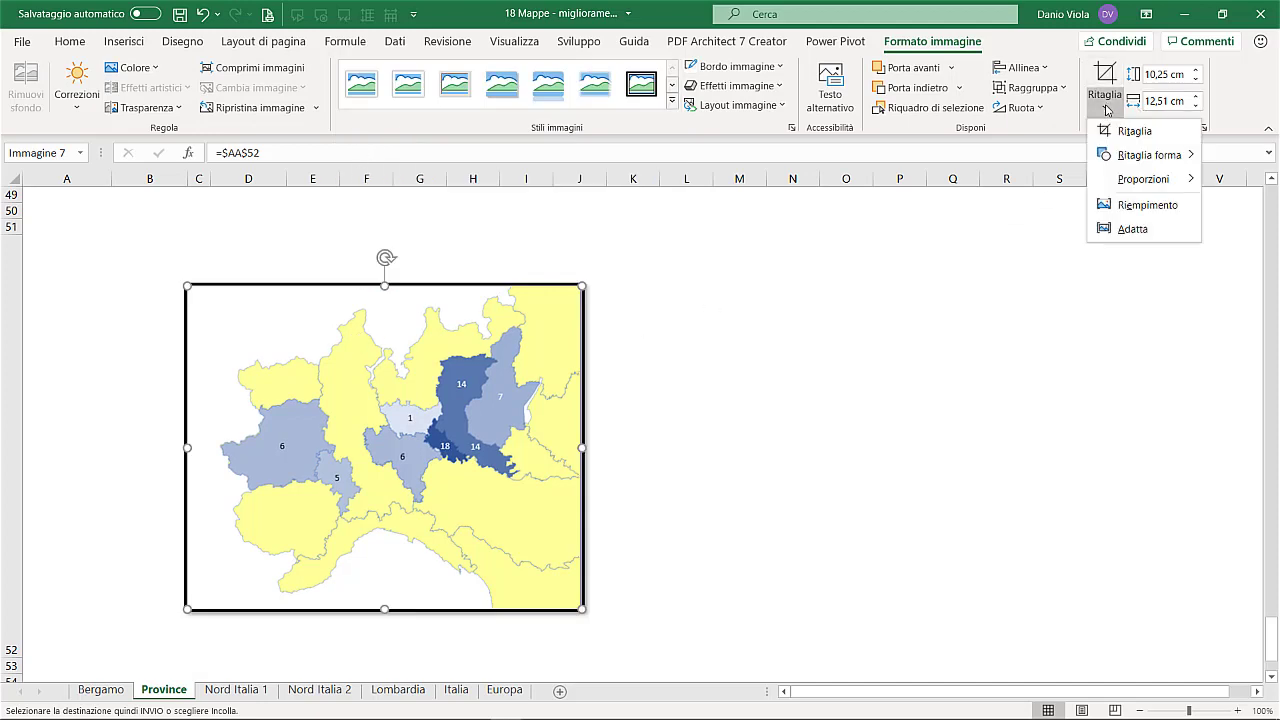
pyautogui.moveTo(1120, 160)
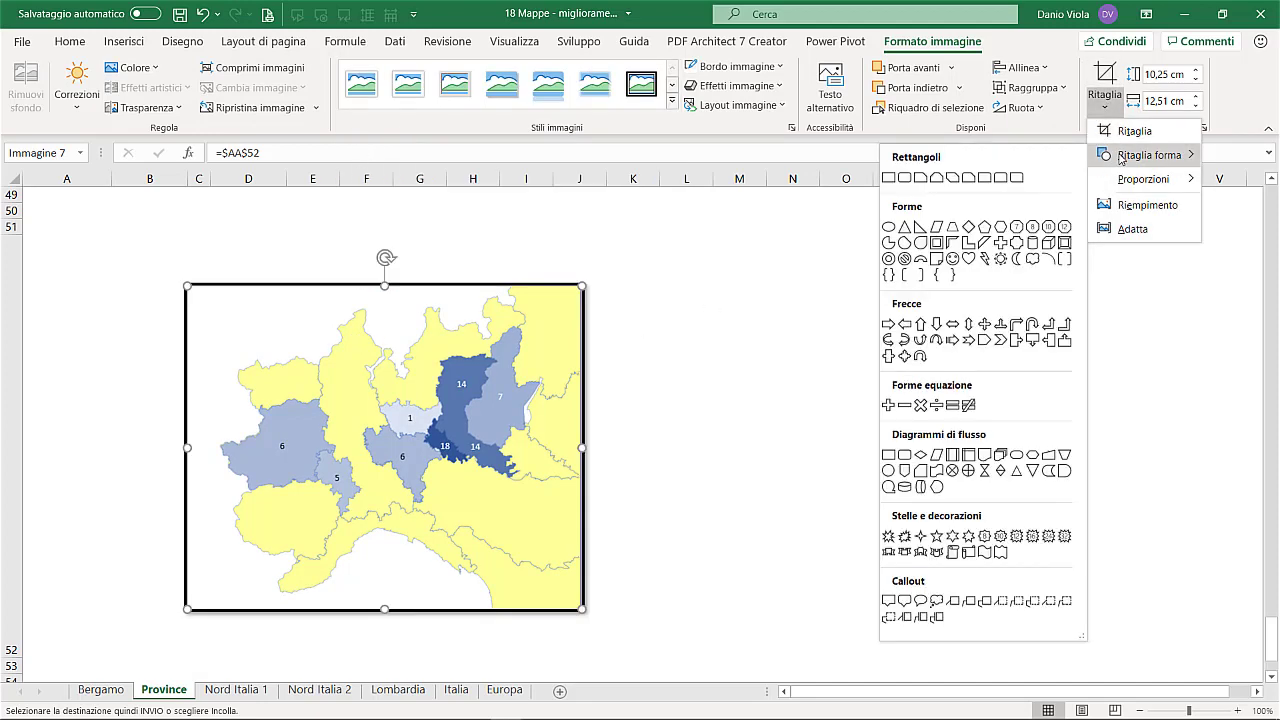
pyautogui.click(905, 178)
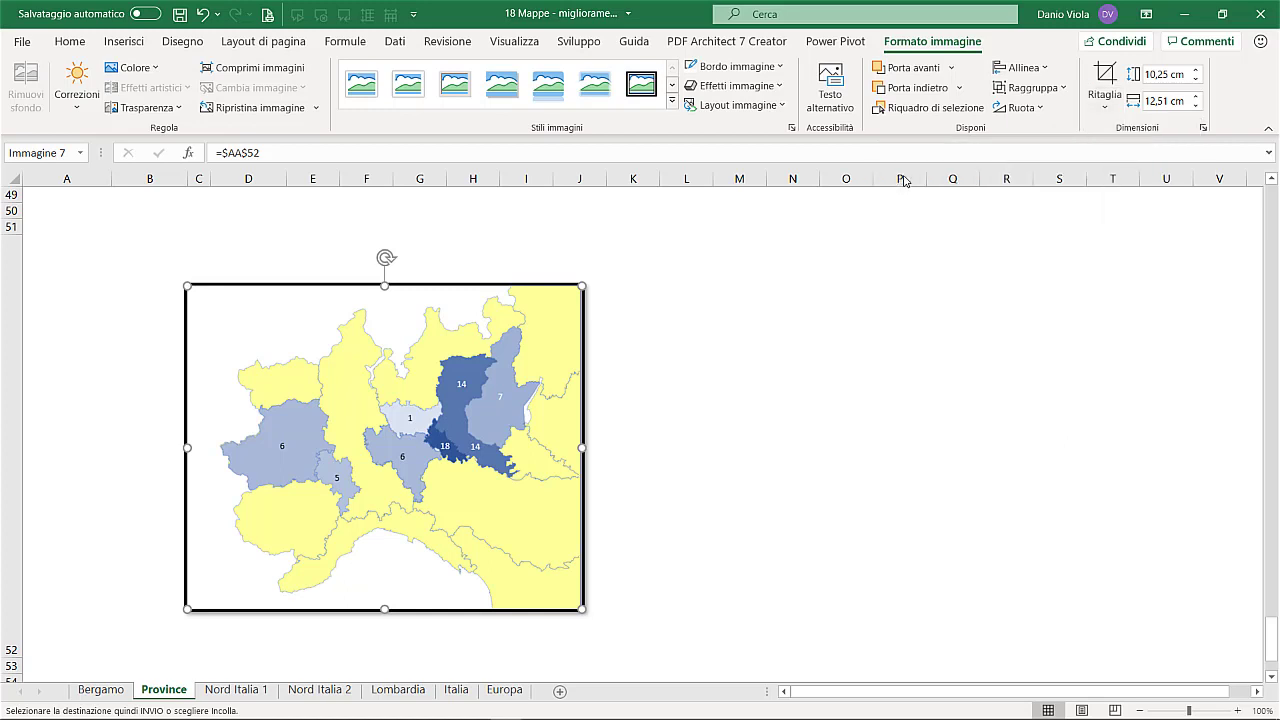
pyautogui.click(743, 286)
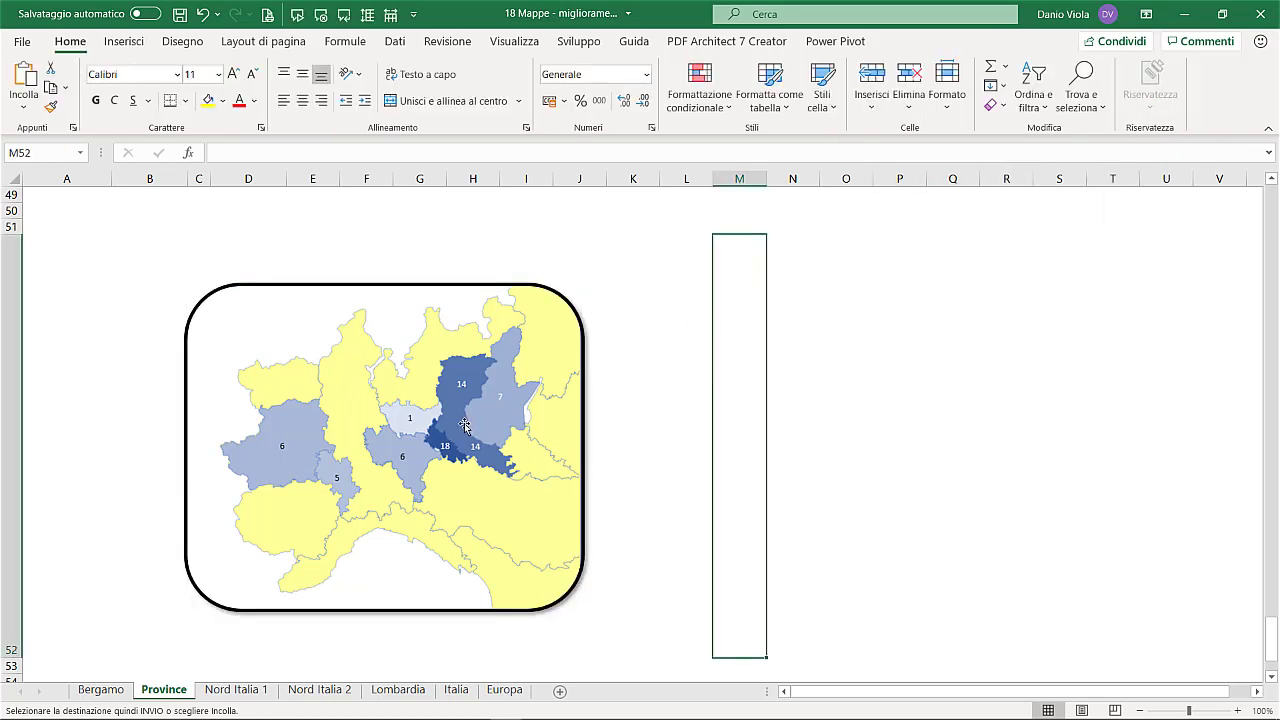
# - Move the rounded map picture higher up the sheet, around rows 20–40
pyautogui.click(407, 455)
pyautogui.moveTo(407, 455)
pyautogui.mouseDown()
pyautogui.moveTo(437, 157)
pyautogui.moveTo(453, 184)
pyautogui.mouseUp()
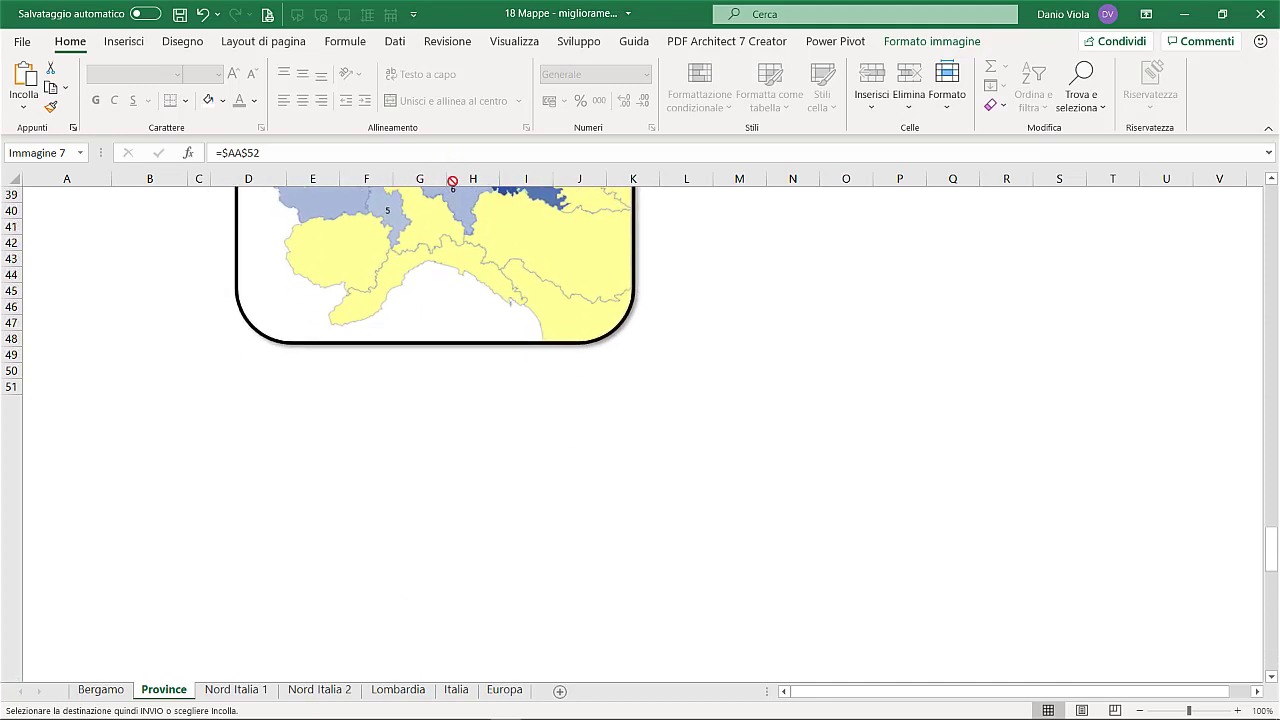
pyautogui.moveTo(453, 184); pyautogui.dragTo(428, 237)
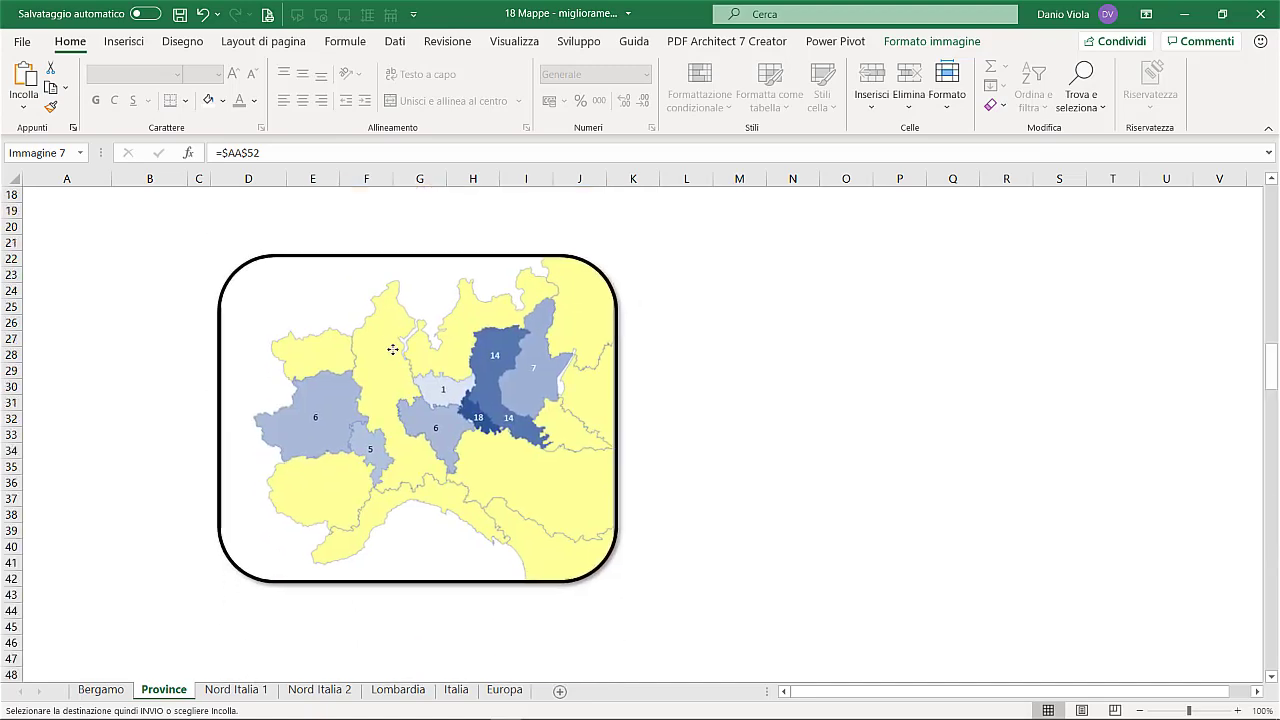
# - Move the map picture up beside the REGIONE/VALORE table and enlarge it from a corner
pyautogui.moveTo(443, 296); pyautogui.dragTo(386, 338)
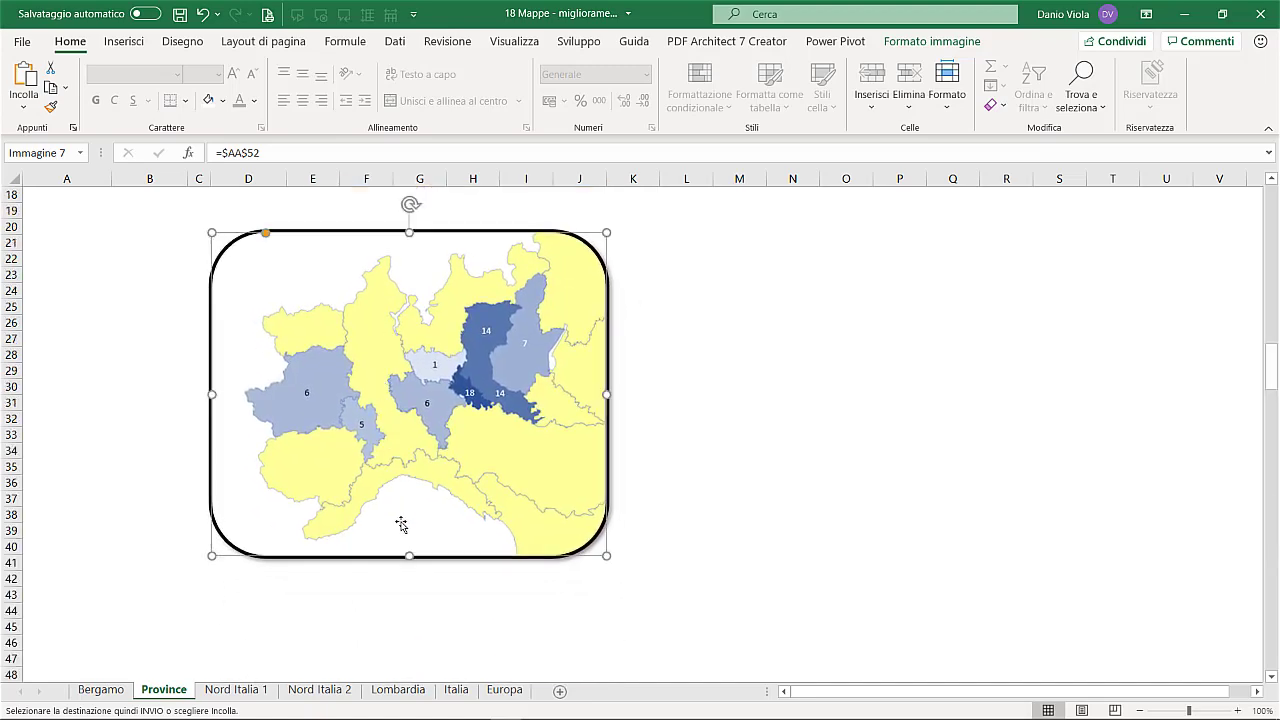
pyautogui.moveTo(400, 523); pyautogui.dragTo(434, 175)
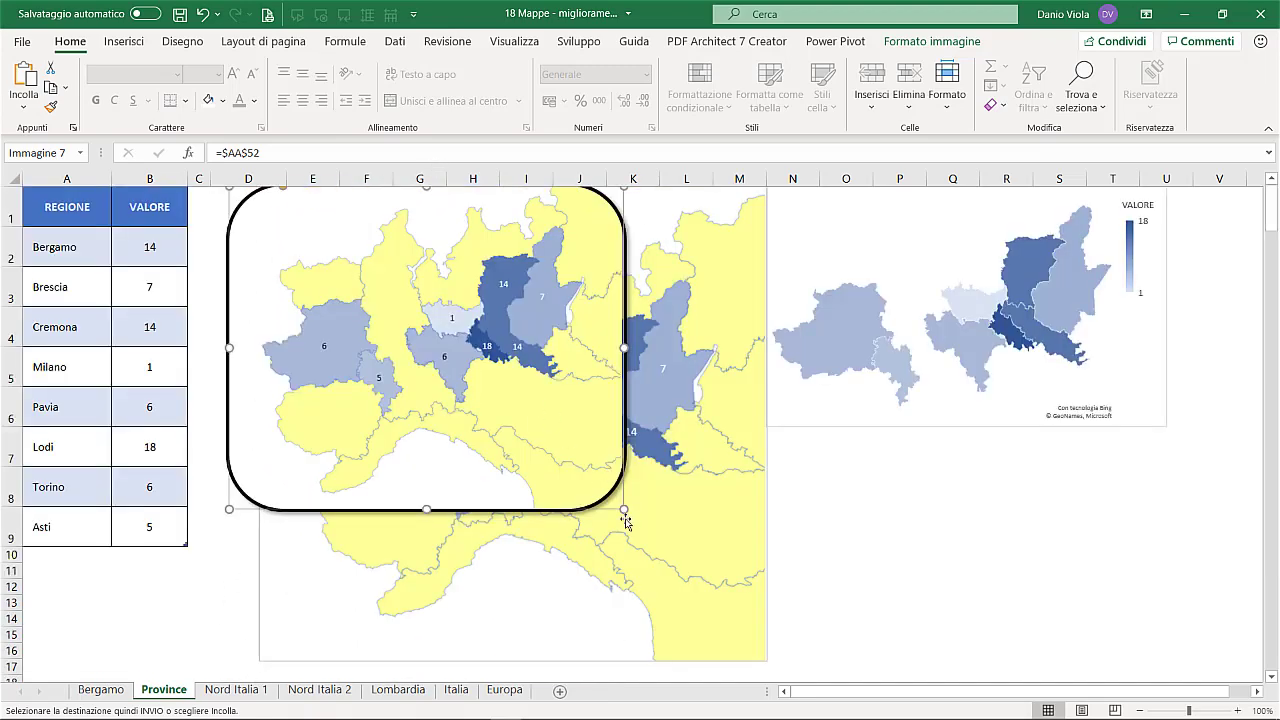
pyautogui.moveTo(624, 509); pyautogui.dragTo(675, 544)
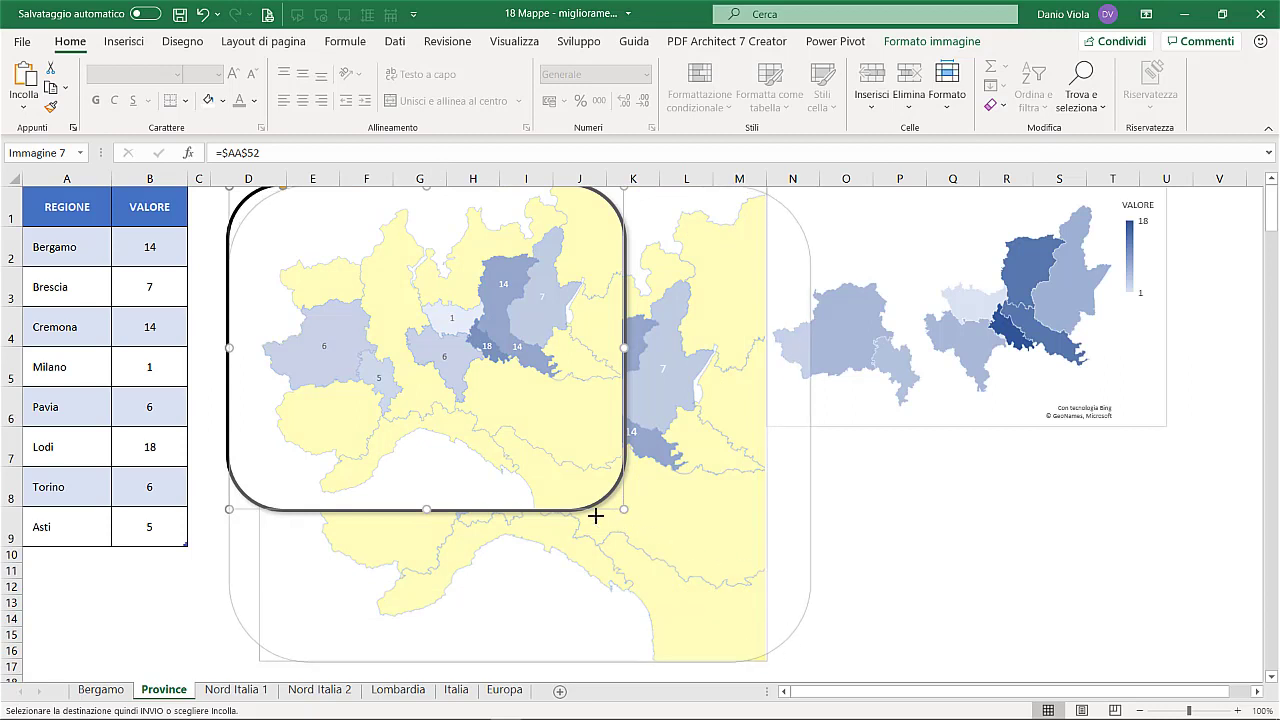
# - Recalculate three times with F9 so the map shows new values like Milano 13
pyautogui.press('F9')
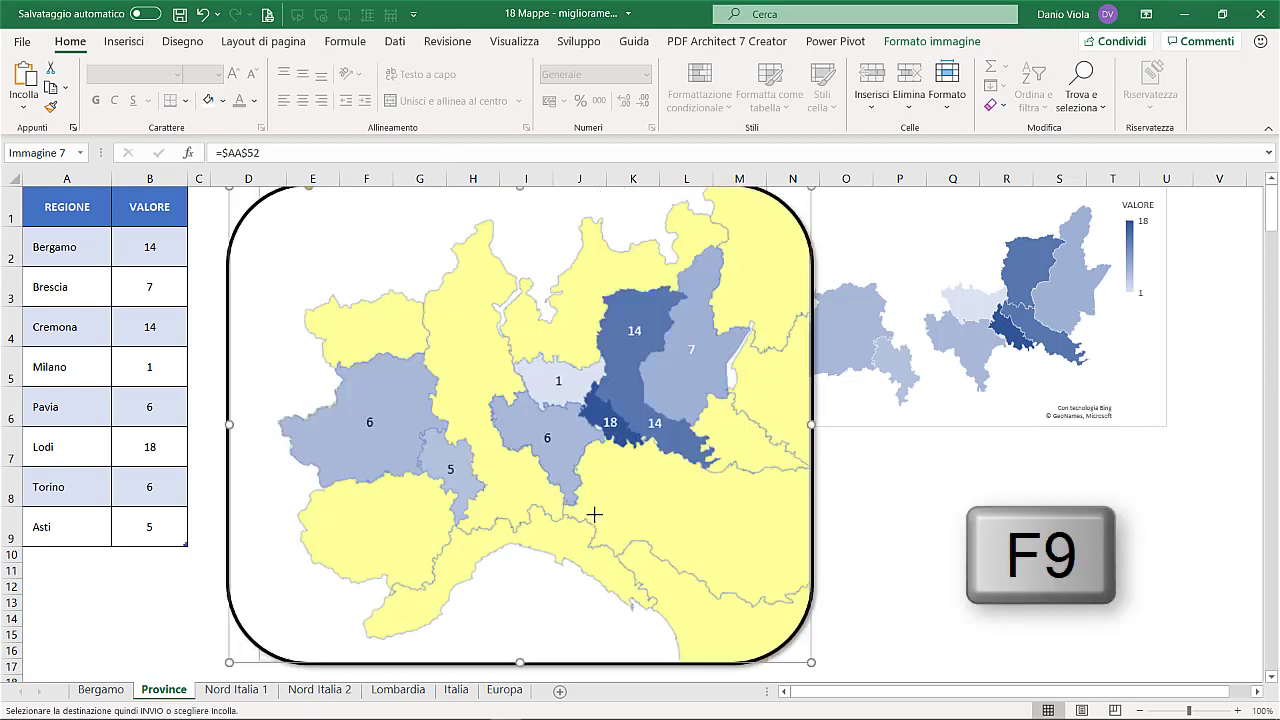
pyautogui.press('F9')
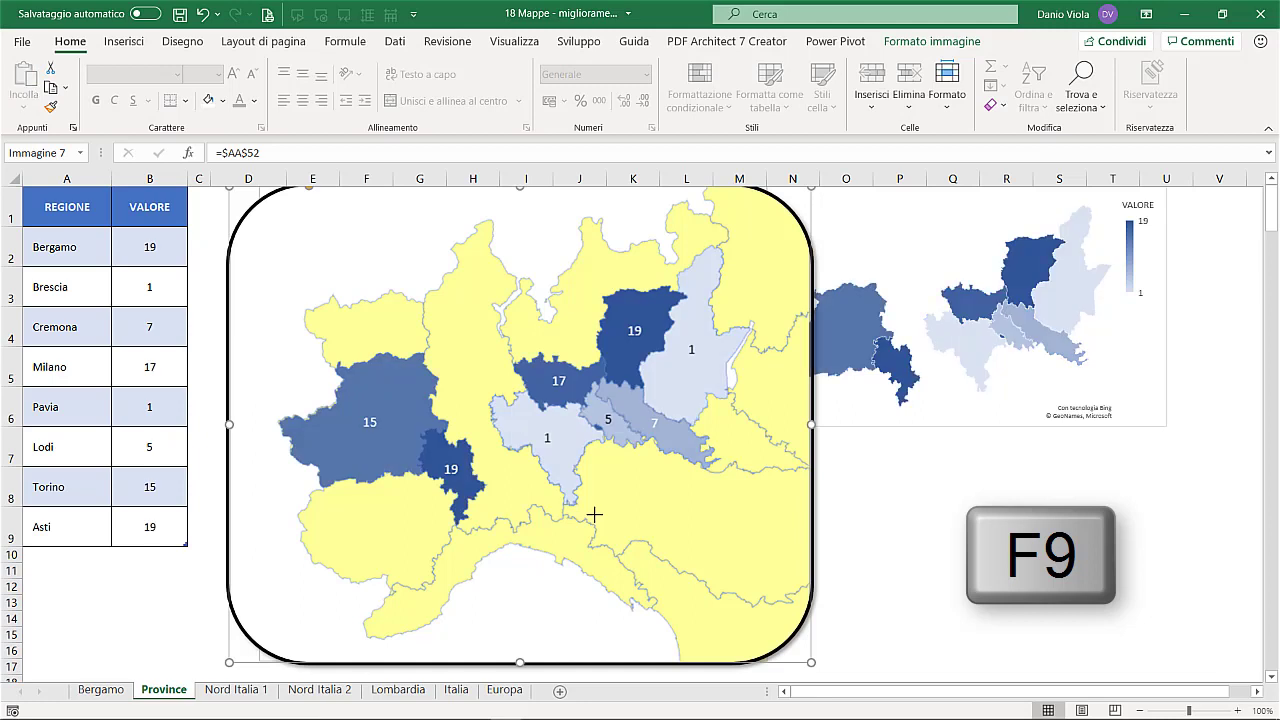
pyautogui.press('F9')
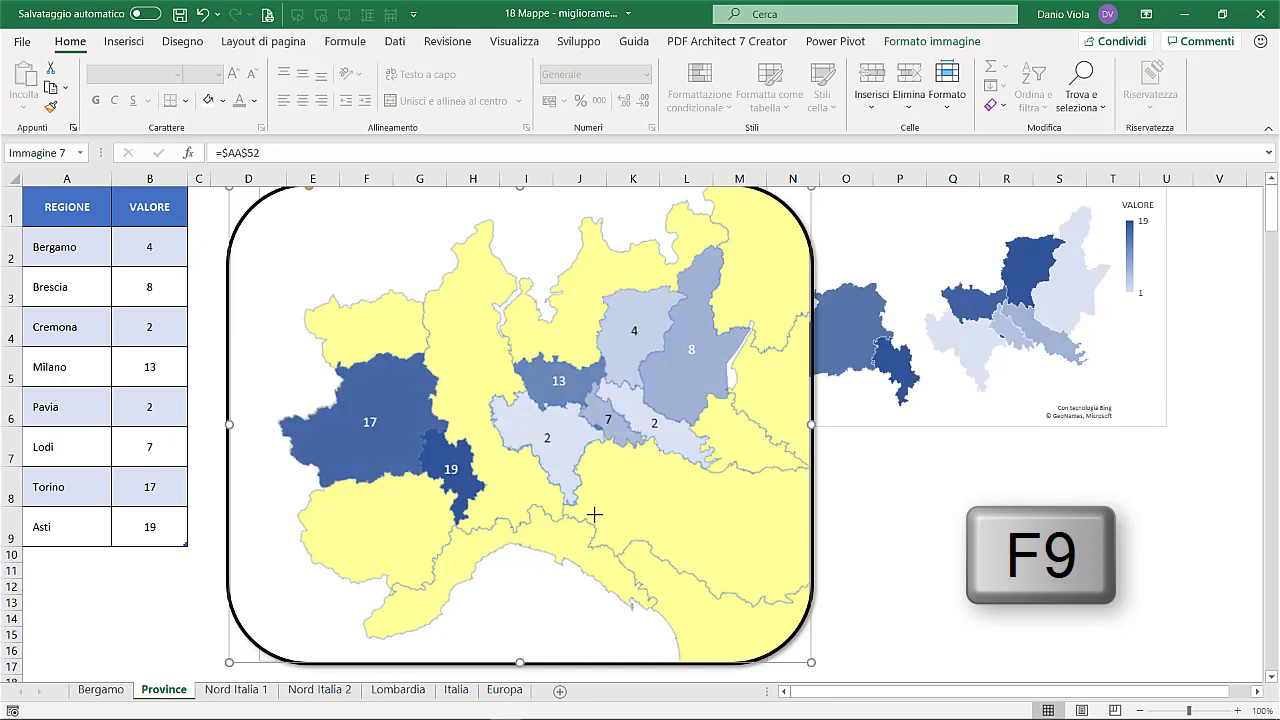
pyautogui.click(594, 514)
# - Nudge the map picture slightly and apply a tilted perspective picture style
pyautogui.moveTo(551, 370); pyautogui.dragTo(541, 376)
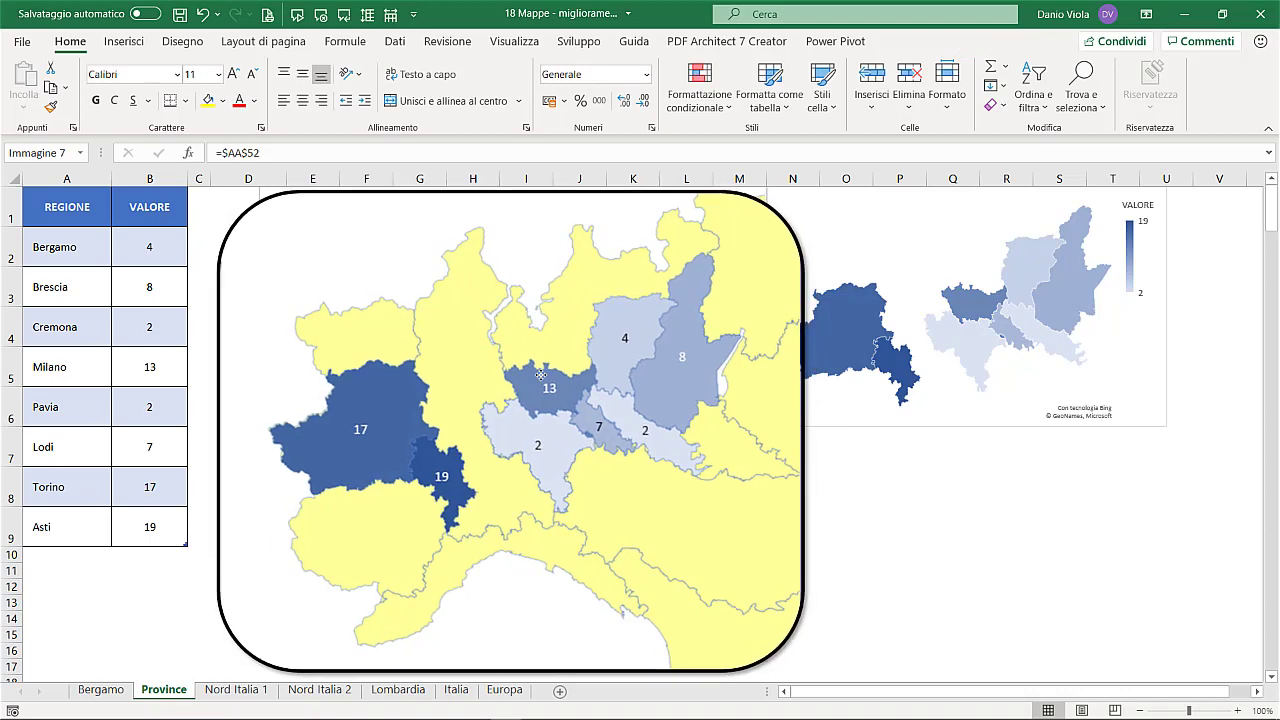
pyautogui.click(932, 41)
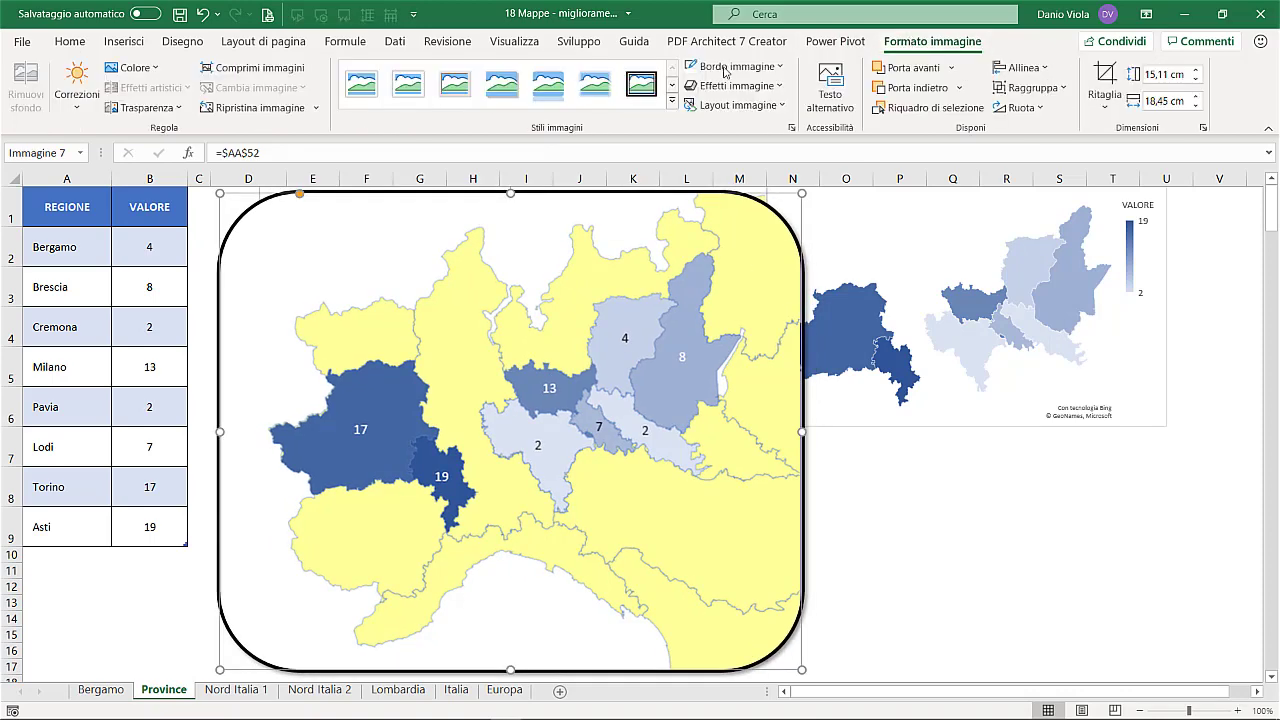
pyautogui.click(673, 106)
pyautogui.click(366, 226)
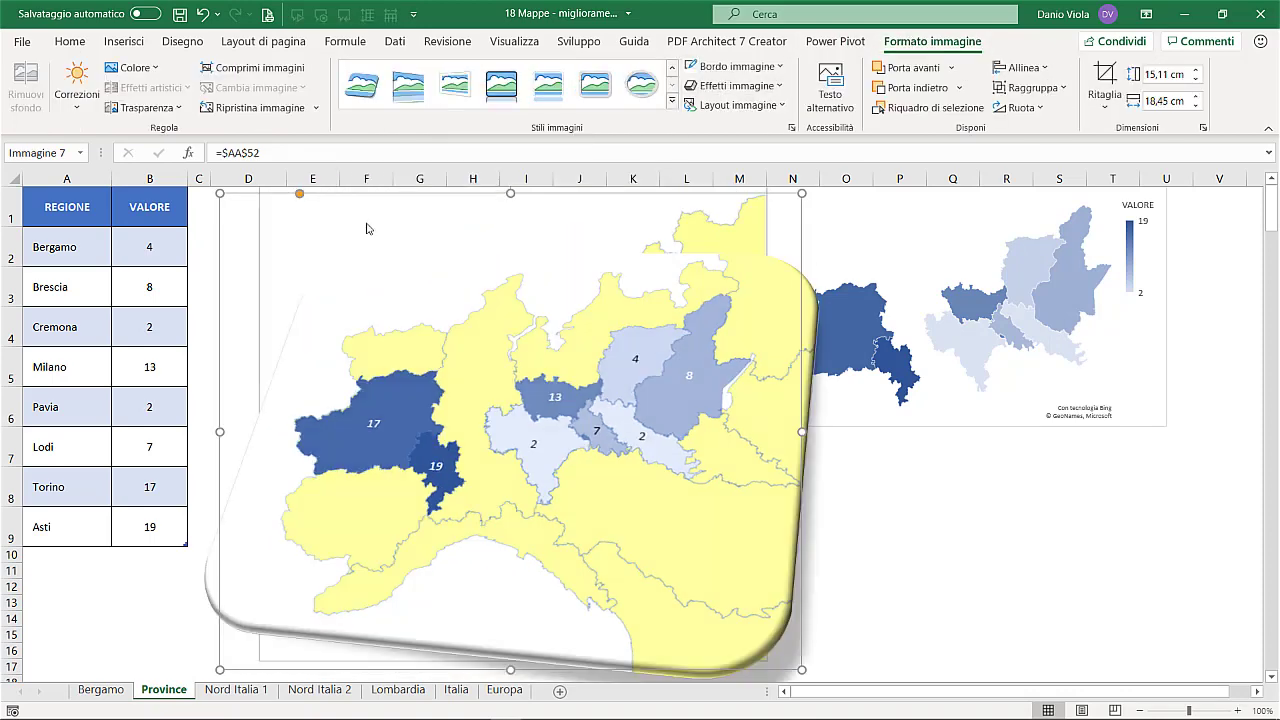
# - Crop the map picture into a heart shape (Cuore) and deselect it
pyautogui.click(1103, 110)
pyautogui.moveTo(1110, 155)
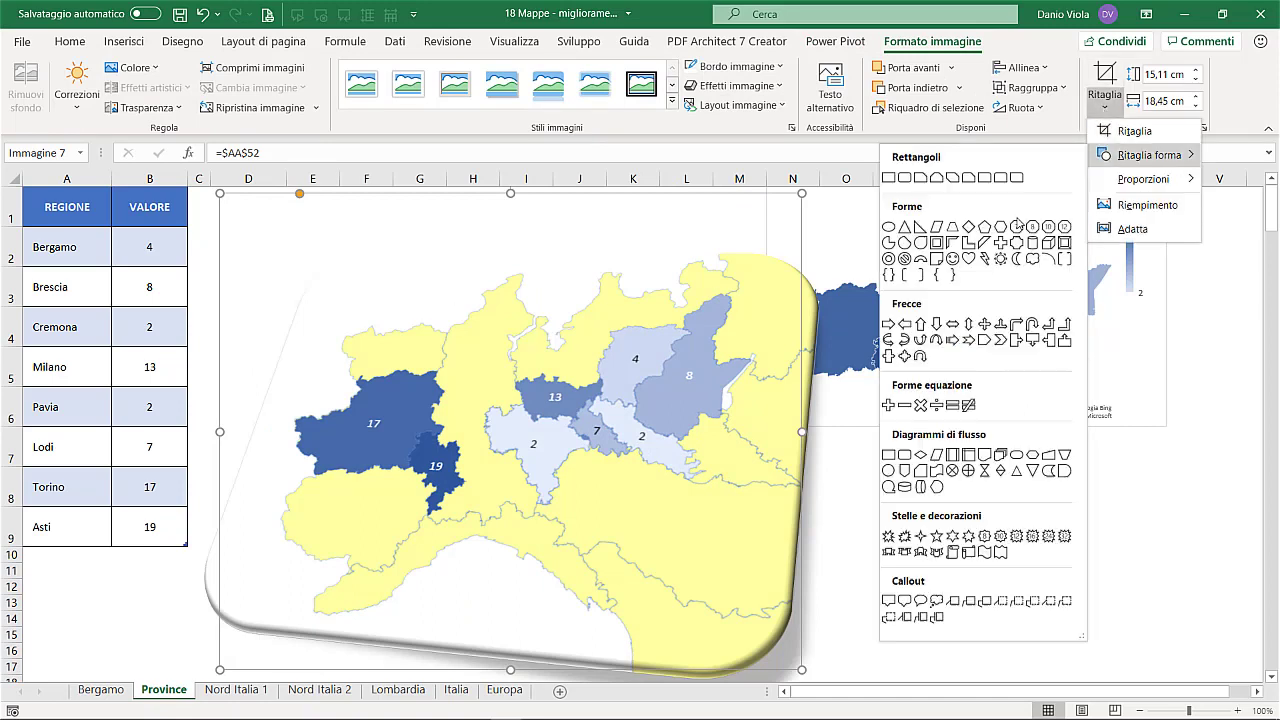
pyautogui.click(970, 259)
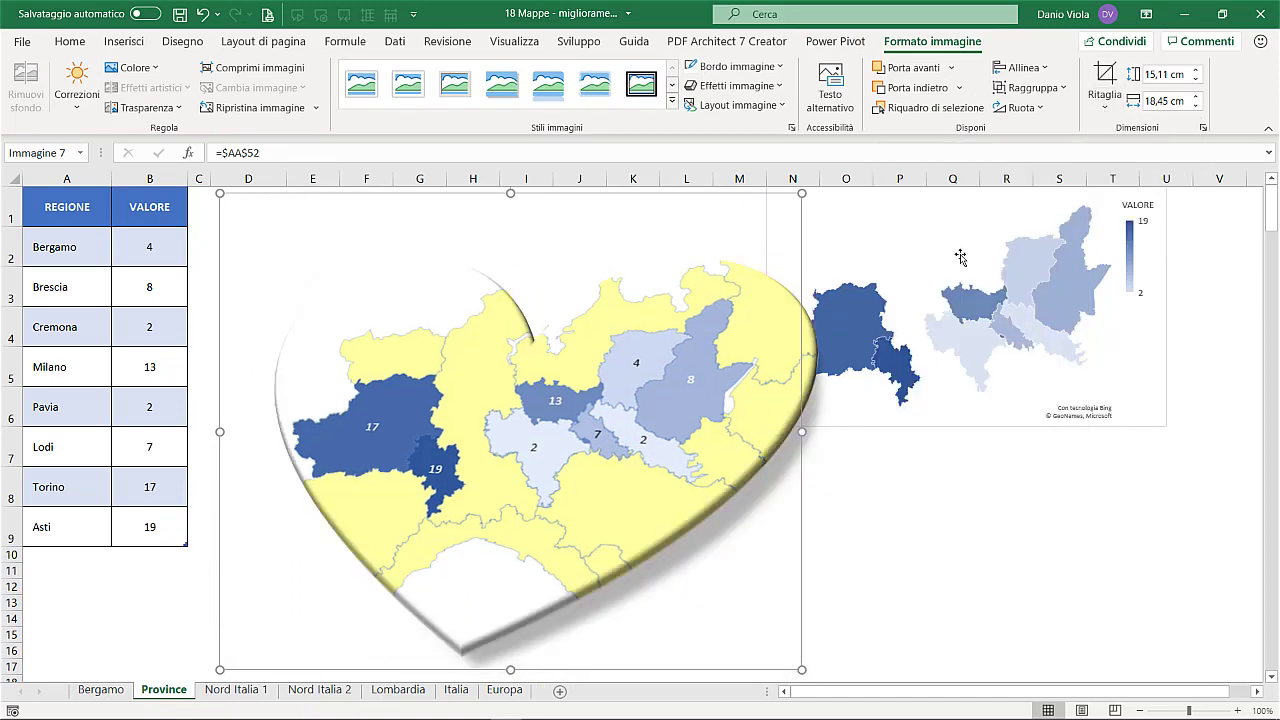
pyautogui.click(82, 207)
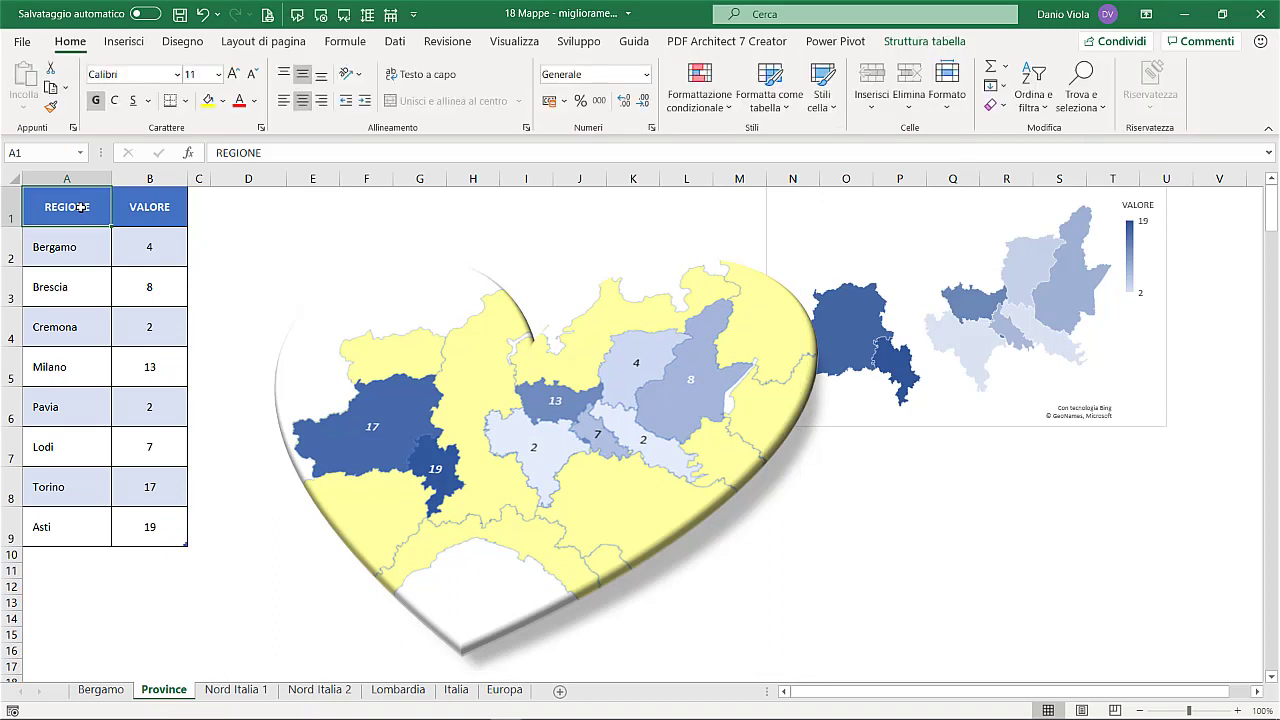
# - Shift the heart map picture left to uncover the province map chart
pyautogui.click(493, 438)
pyautogui.moveTo(547, 464); pyautogui.dragTo(487, 464)
pyautogui.click(983, 429)
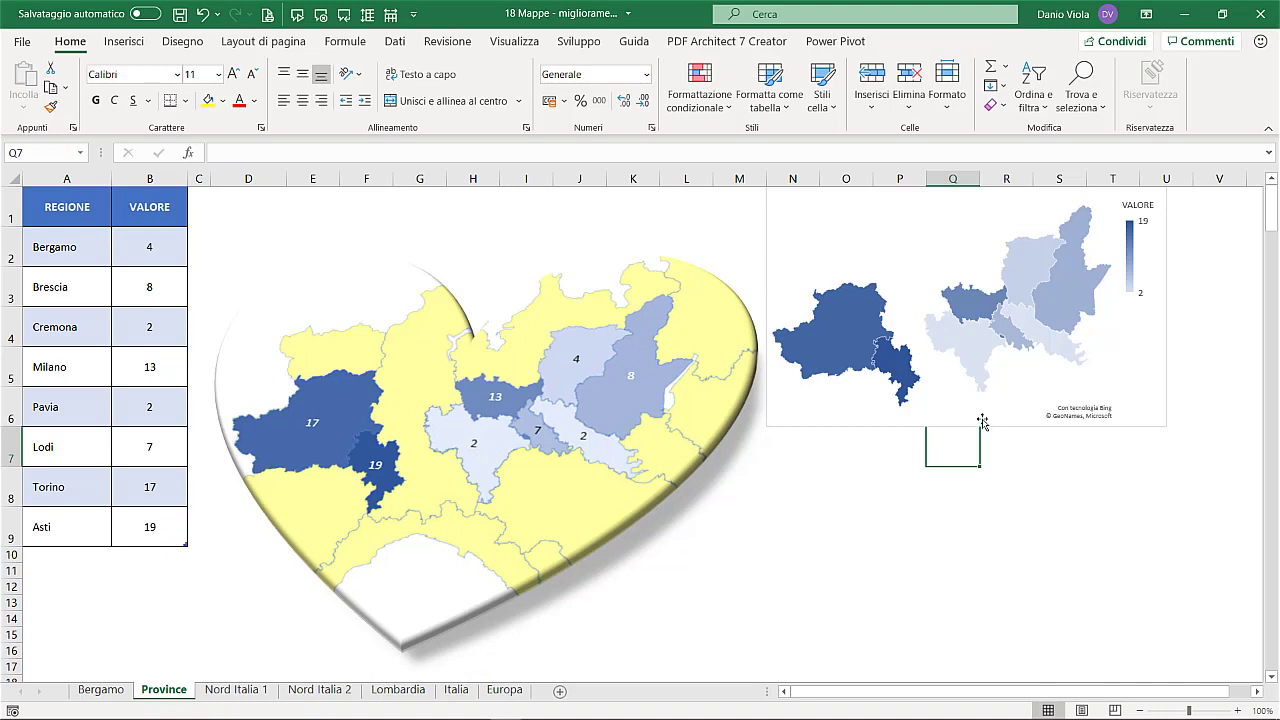
# - Resize and reposition the province map chart, then copy it with Ctrl+C
pyautogui.click(980, 423)
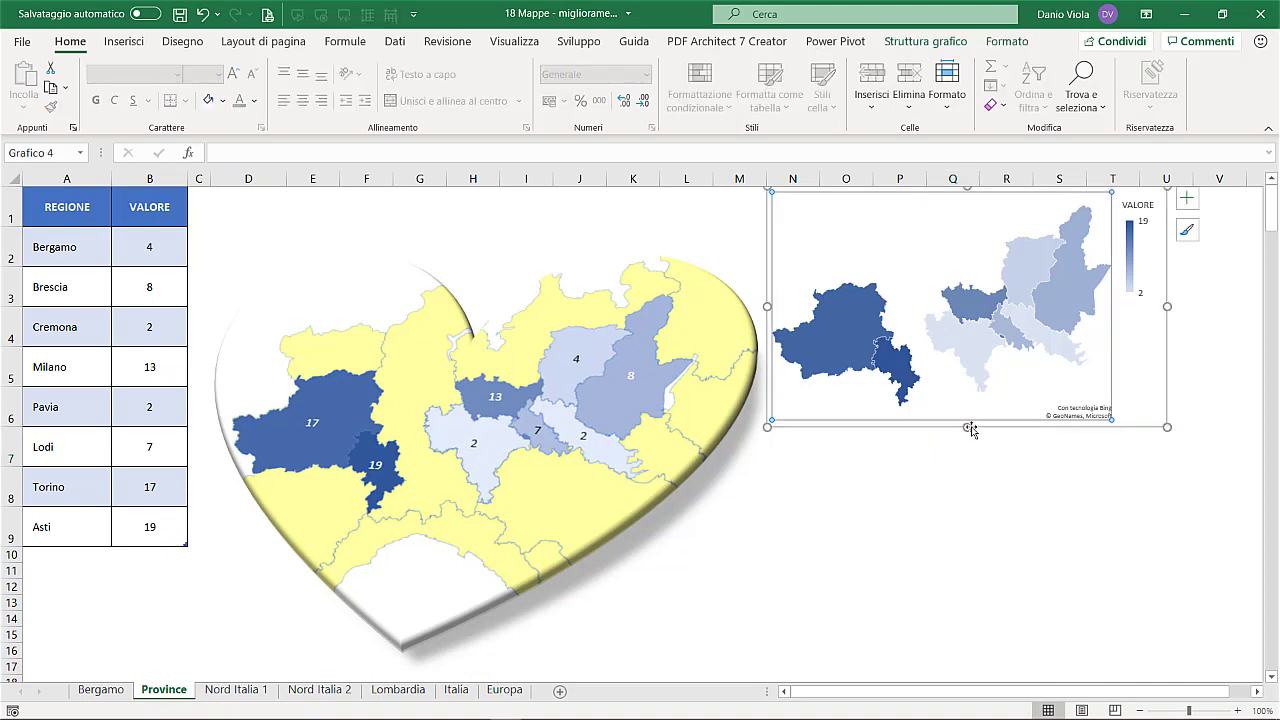
pyautogui.moveTo(970, 428); pyautogui.dragTo(965, 524)
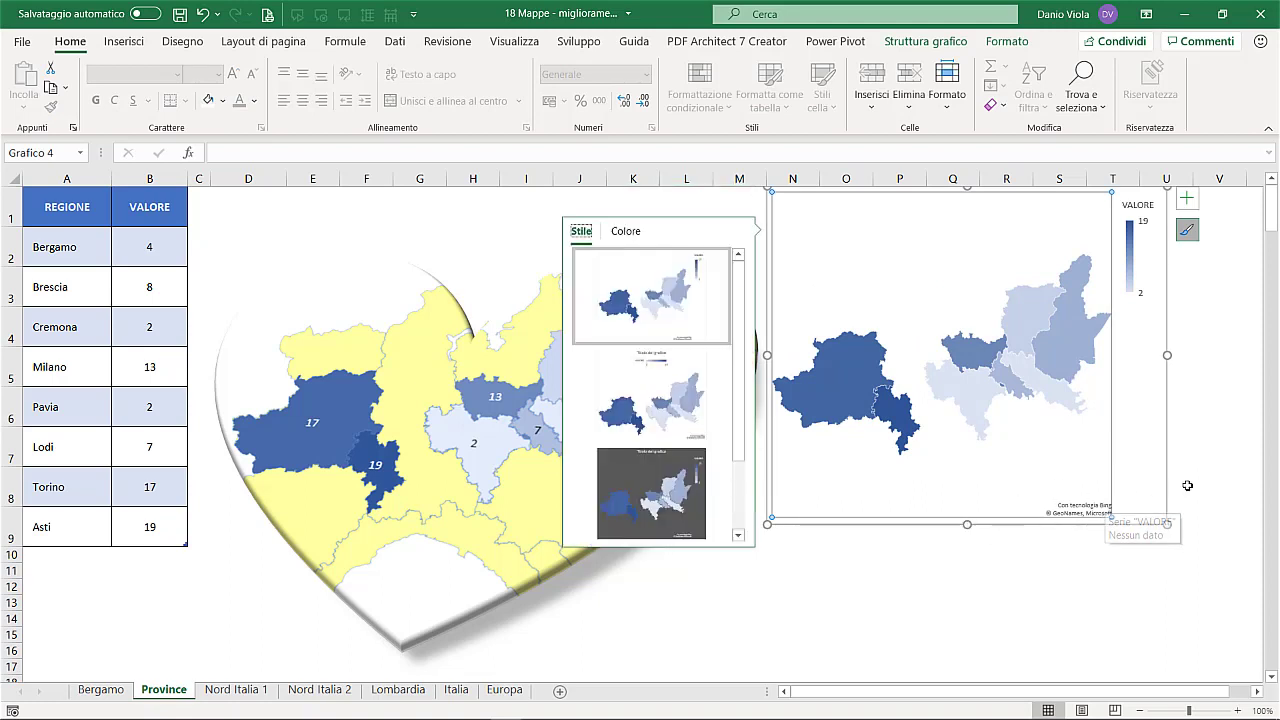
pyautogui.moveTo(1178, 535)
pyautogui.mouseDown()
pyautogui.moveTo(1012, 426)
pyautogui.moveTo(790, 202)
pyautogui.mouseUp()
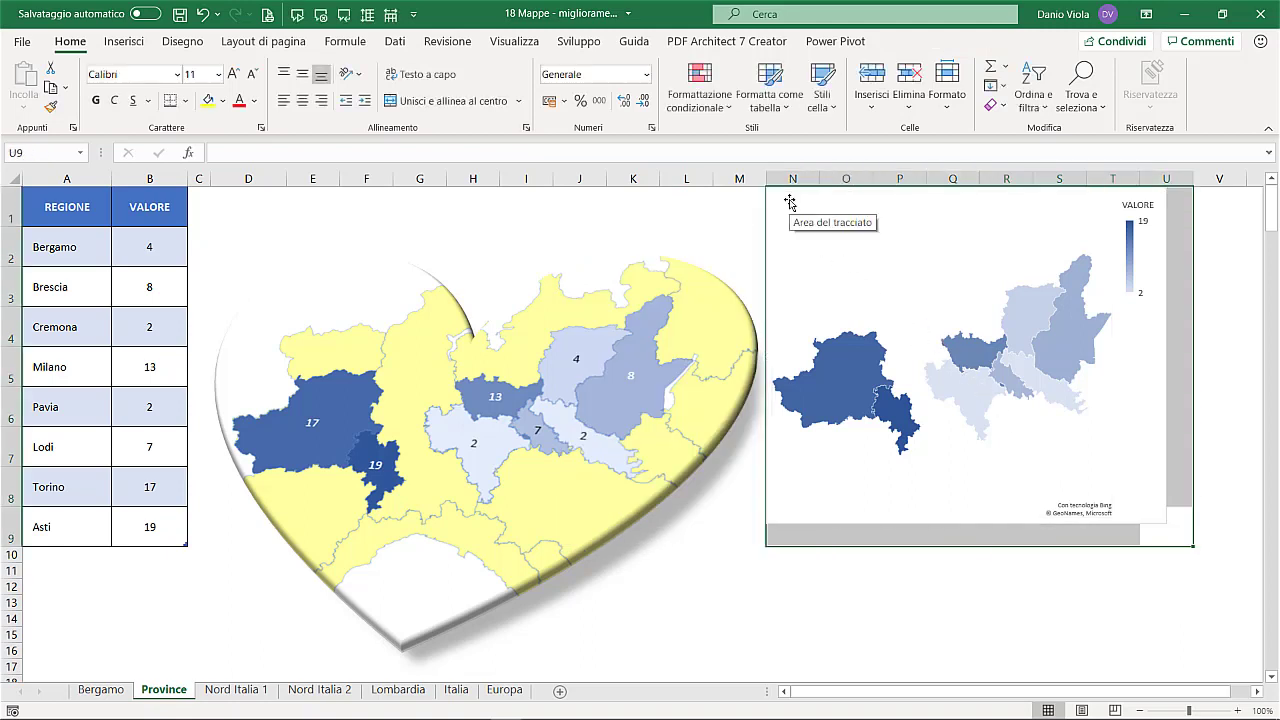
pyautogui.click(940, 288)
pyautogui.hotkey('ctrl', 'c')
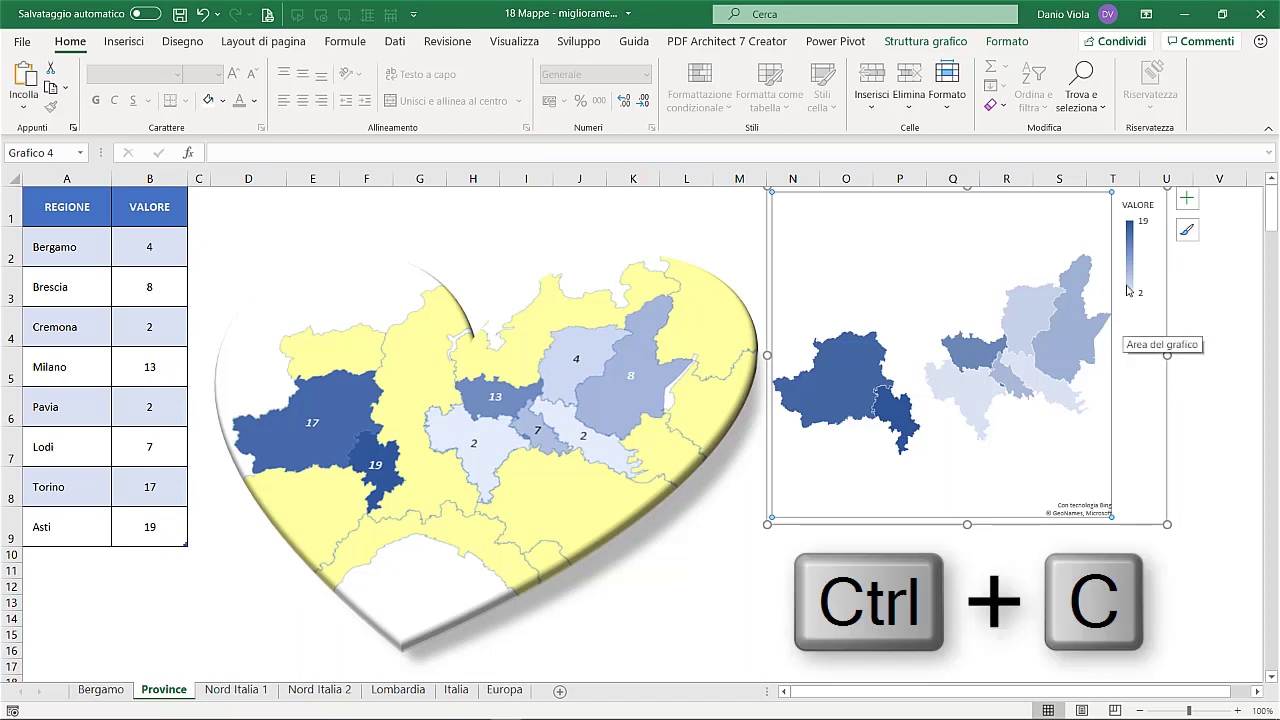
# - Paste the copied map chart at cell D1 as a linked picture (Immagine collegata)
pyautogui.click(258, 218)
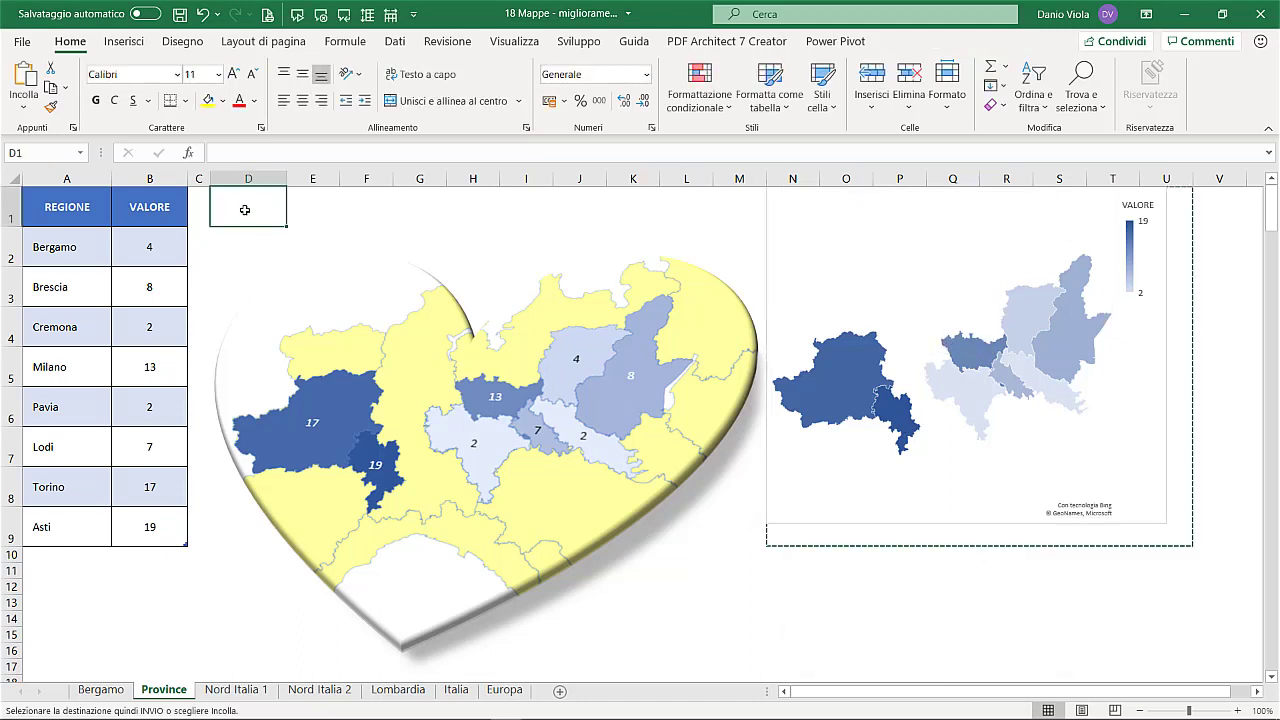
pyautogui.rightClick(244, 209)
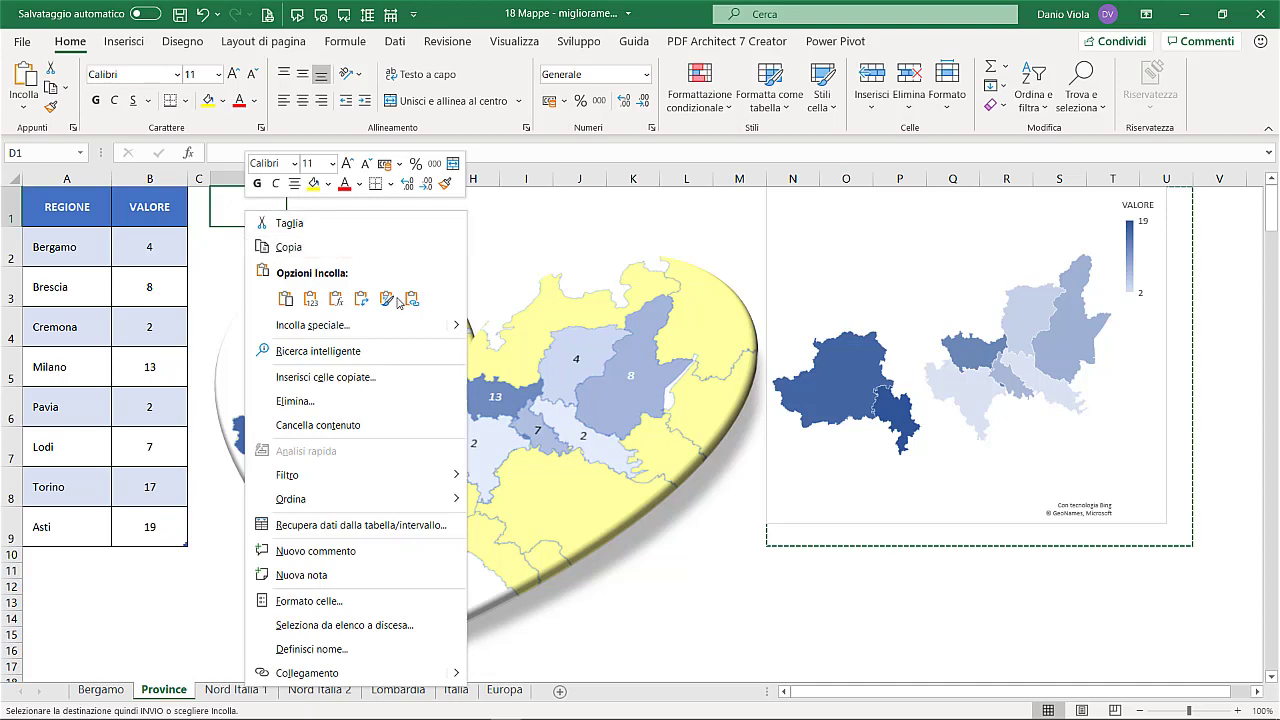
pyautogui.moveTo(455, 326)
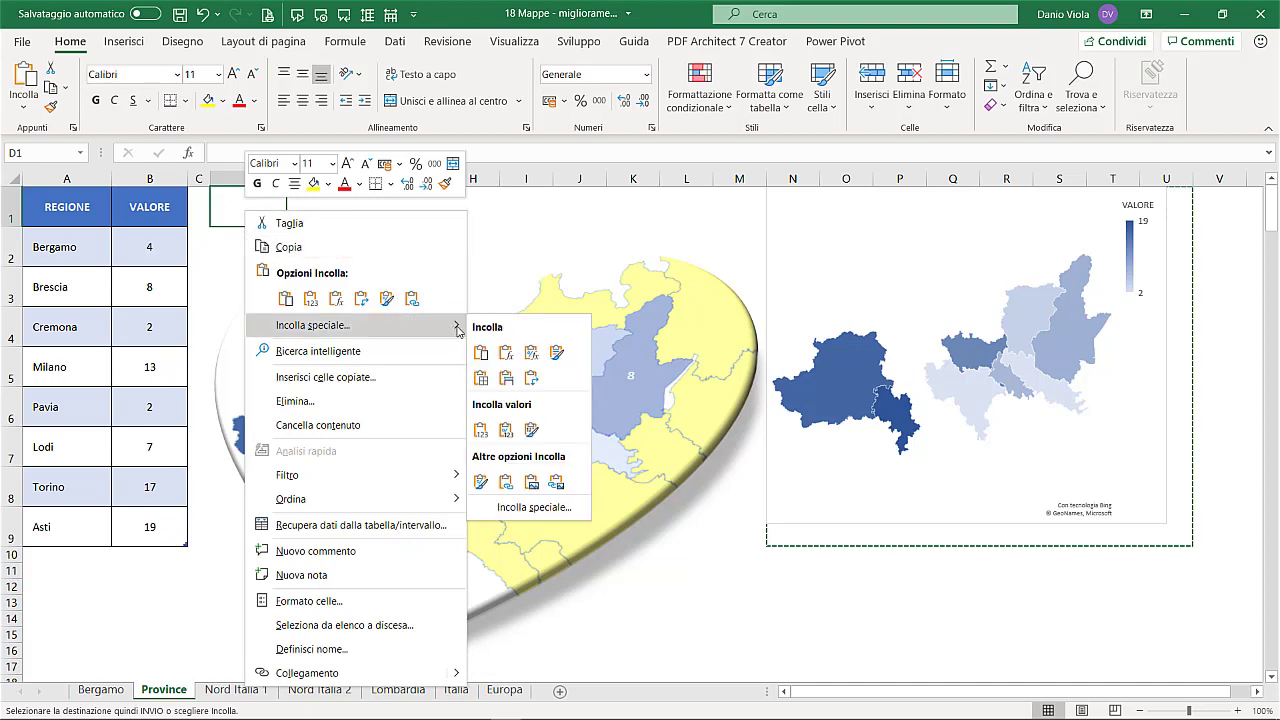
pyautogui.click(556, 482)
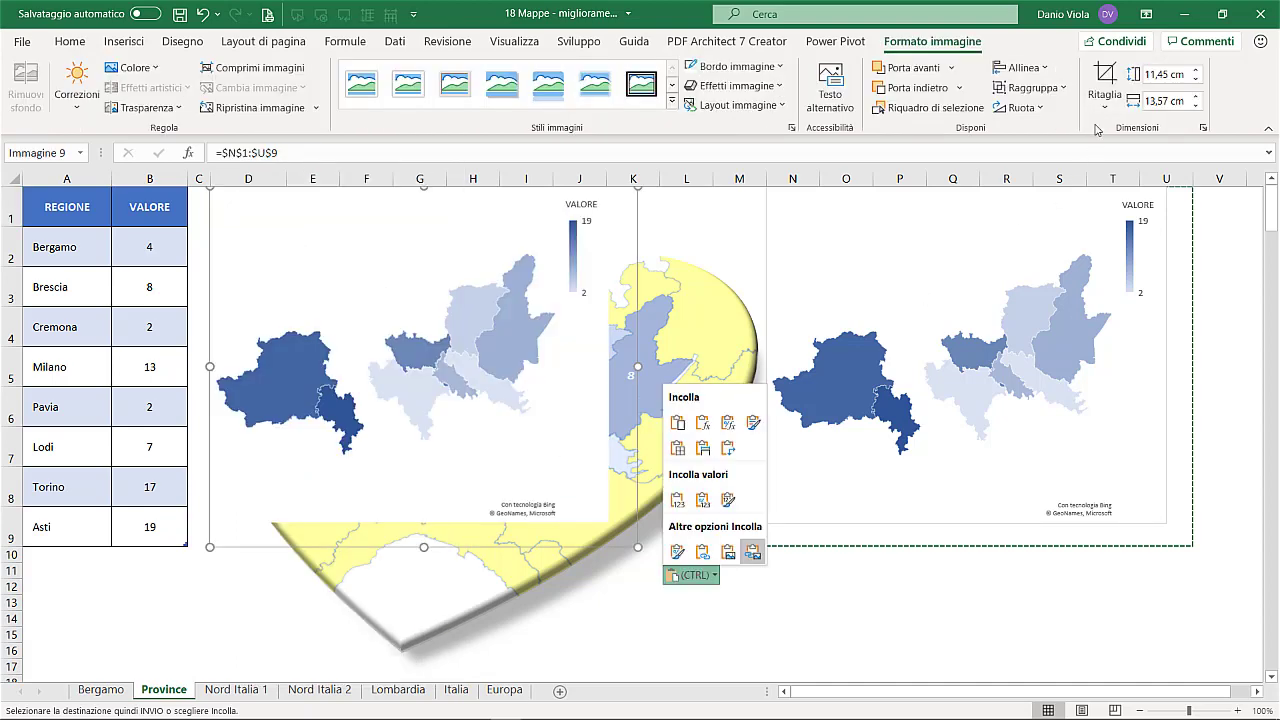
# - Crop the linked picture's right and bottom edges, narrowing it to 12.4 cm
pyautogui.click(1108, 78)
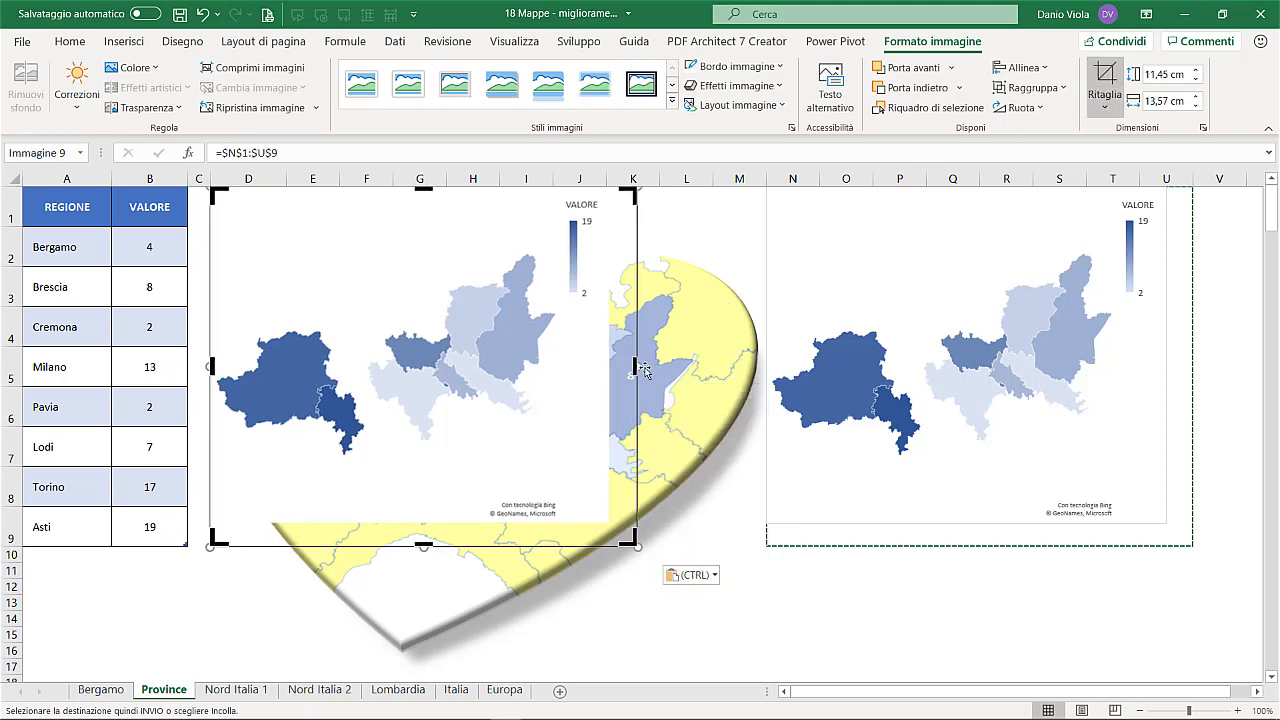
pyautogui.moveTo(634, 367); pyautogui.dragTo(600, 366)
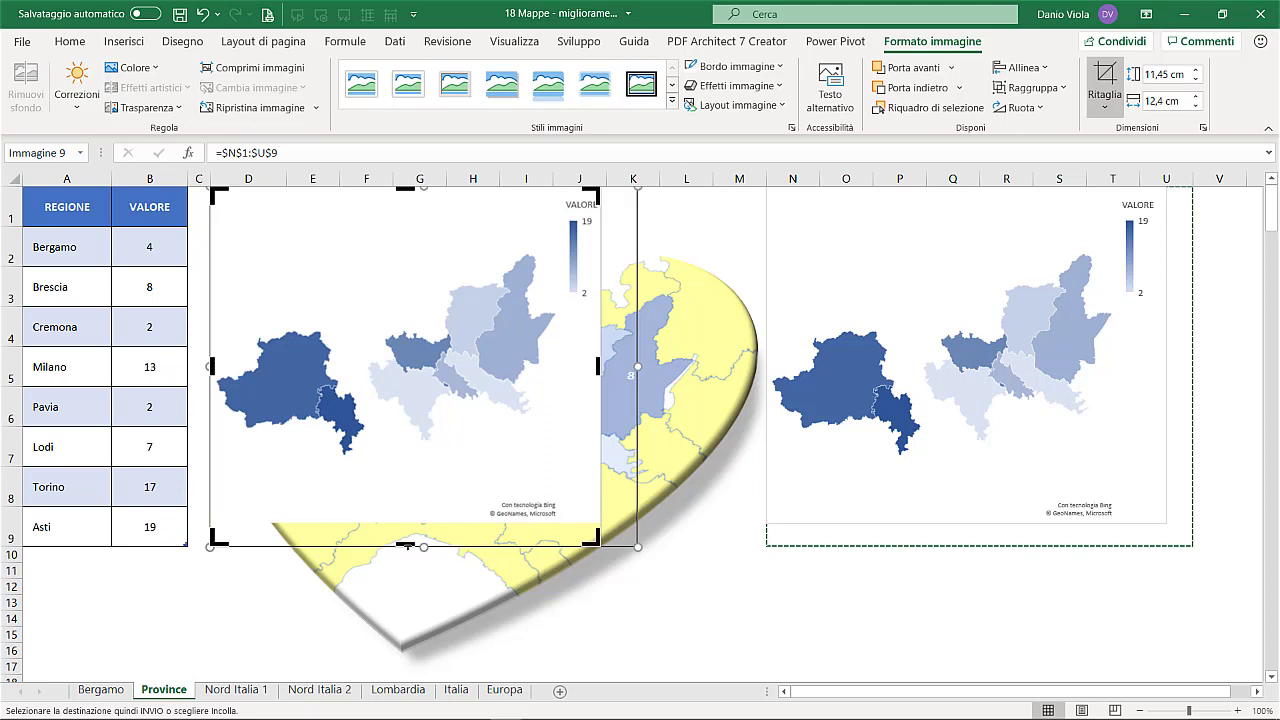
pyautogui.moveTo(424, 546); pyautogui.dragTo(410, 466)
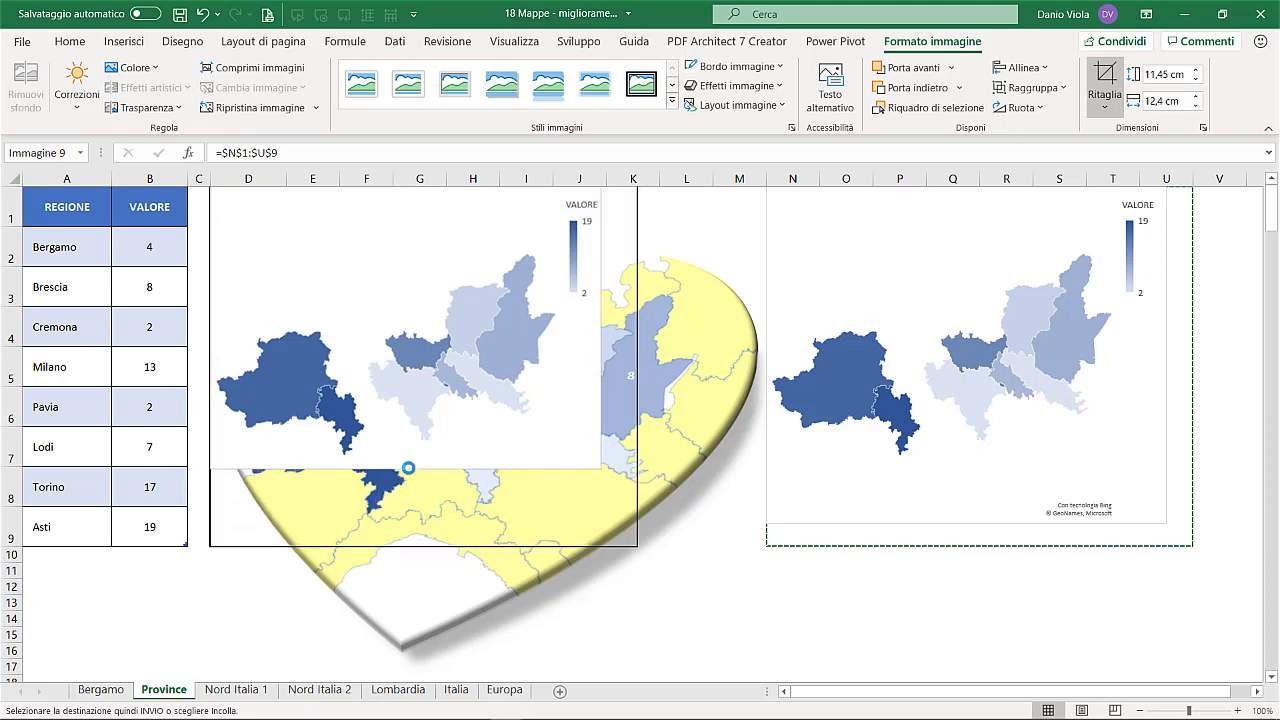
# - Finish cropping and set the linked picture's border (Bordo immagine) to Automatico
pyautogui.click(705, 230)
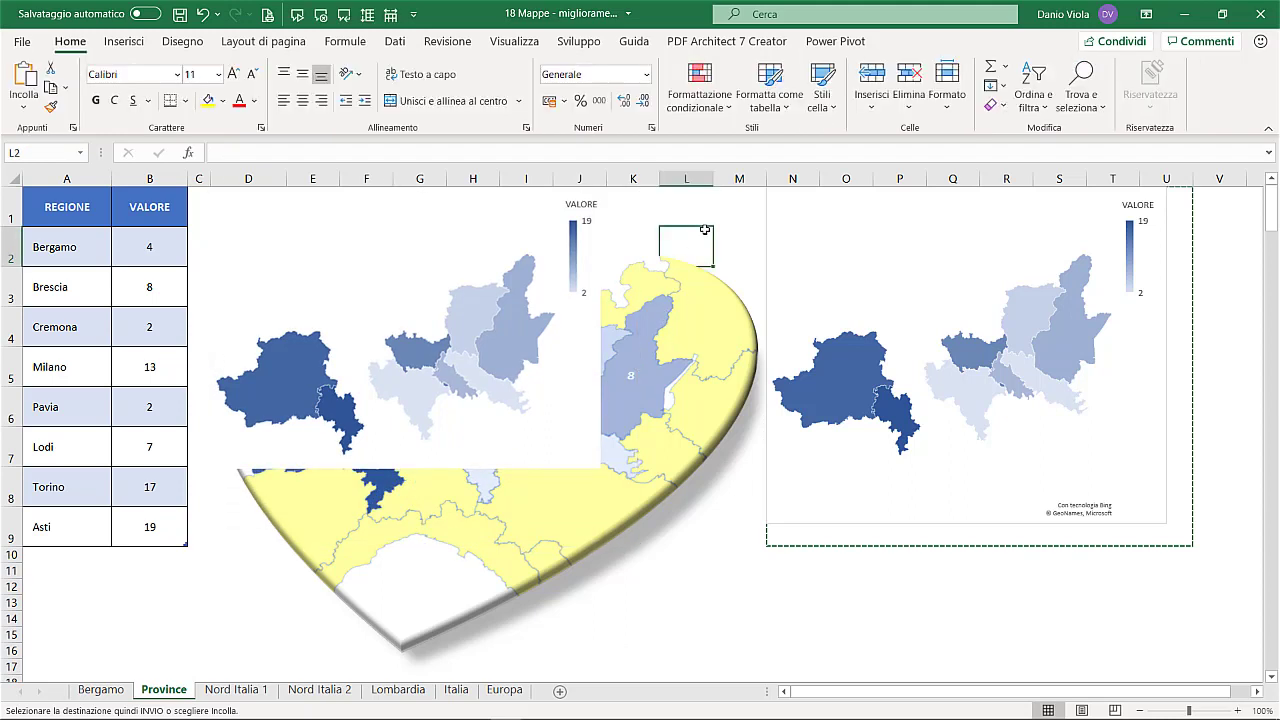
pyautogui.click(483, 261)
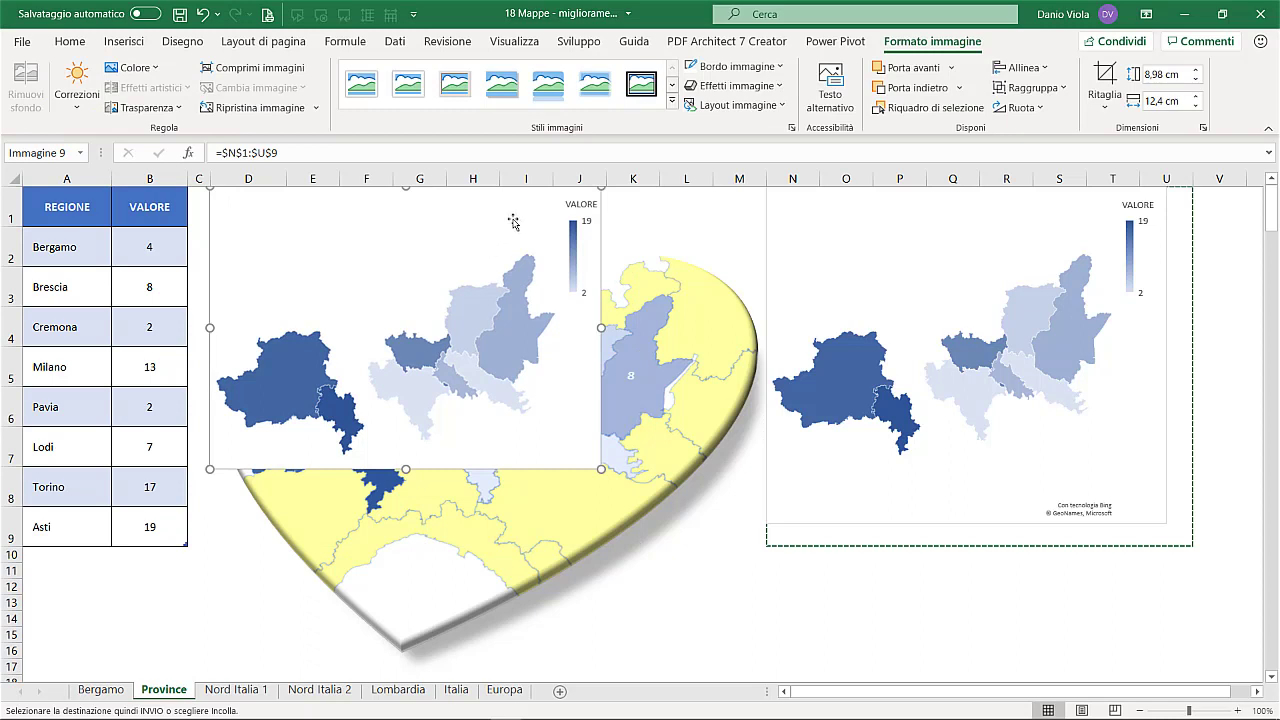
pyautogui.click(781, 66)
pyautogui.click(723, 90)
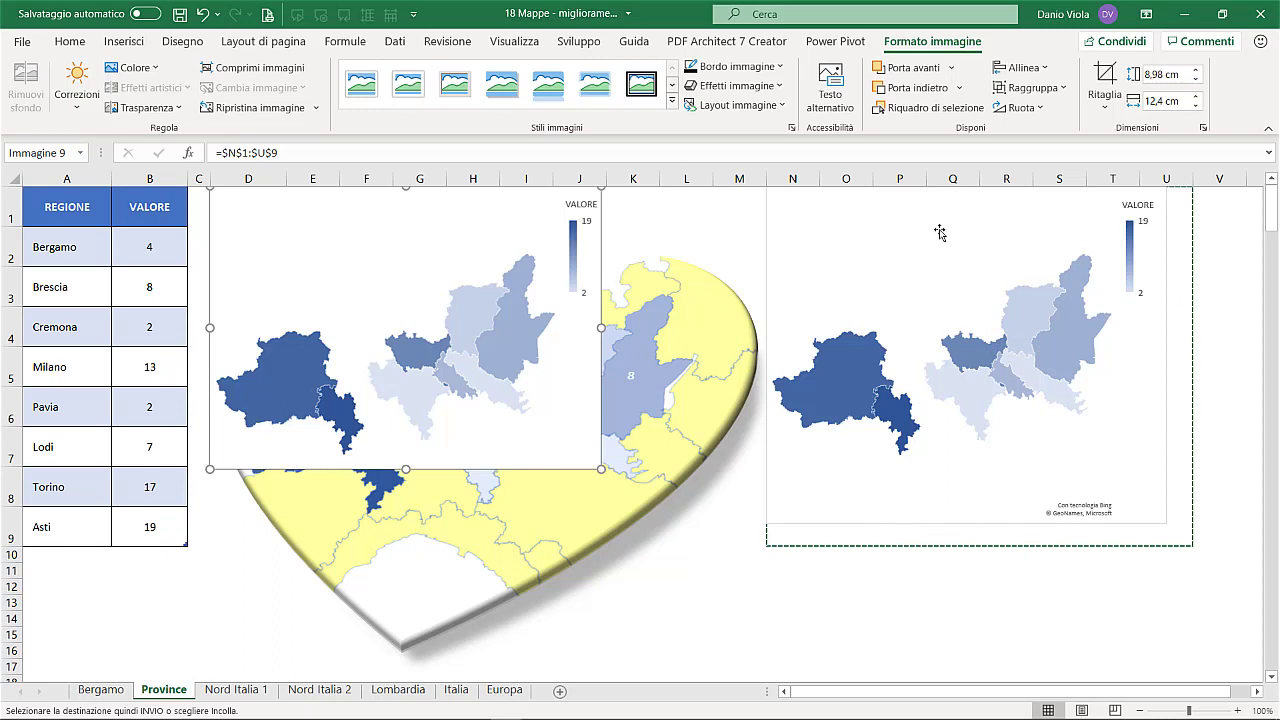
# - Drag the heart map over the source chart and back down-left, so the linked picture mirrors it
pyautogui.moveTo(978, 411)
pyautogui.click(676, 400)
pyautogui.moveTo(676, 400); pyautogui.dragTo(910, 414)
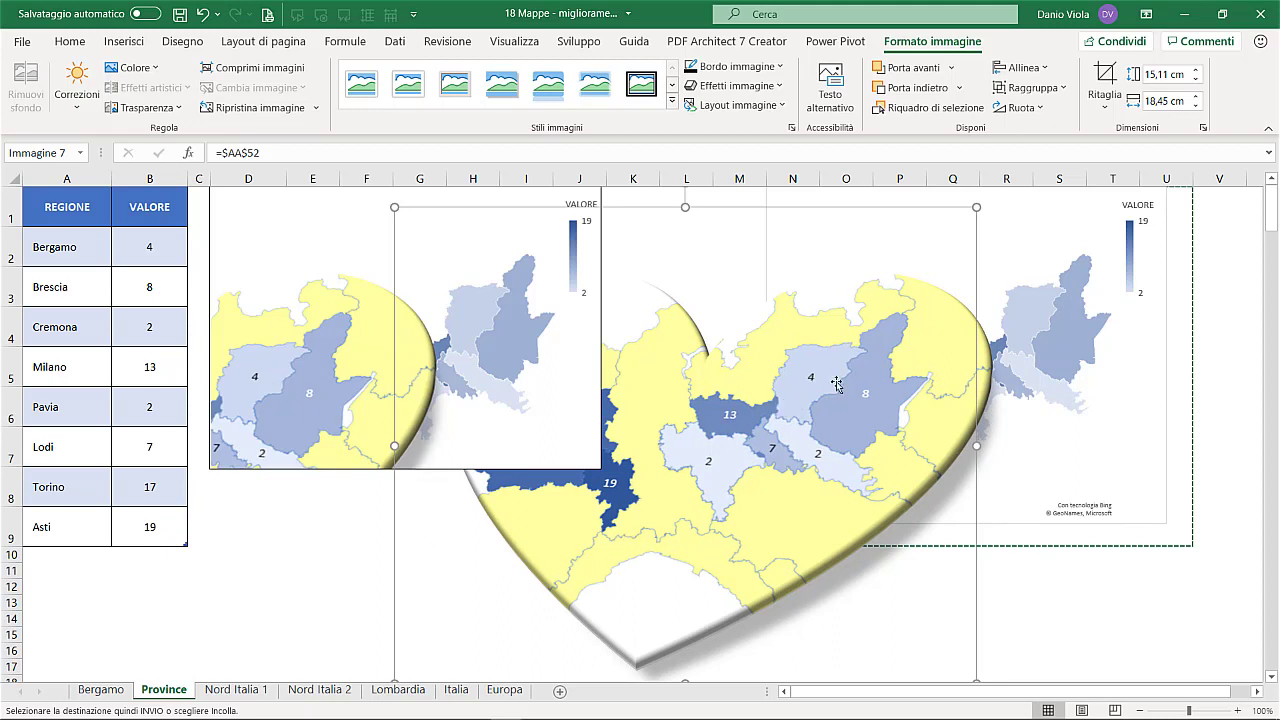
pyautogui.moveTo(847, 378)
pyautogui.mouseDown()
pyautogui.moveTo(606, 496)
pyautogui.moveTo(615, 503)
pyautogui.mouseUp()
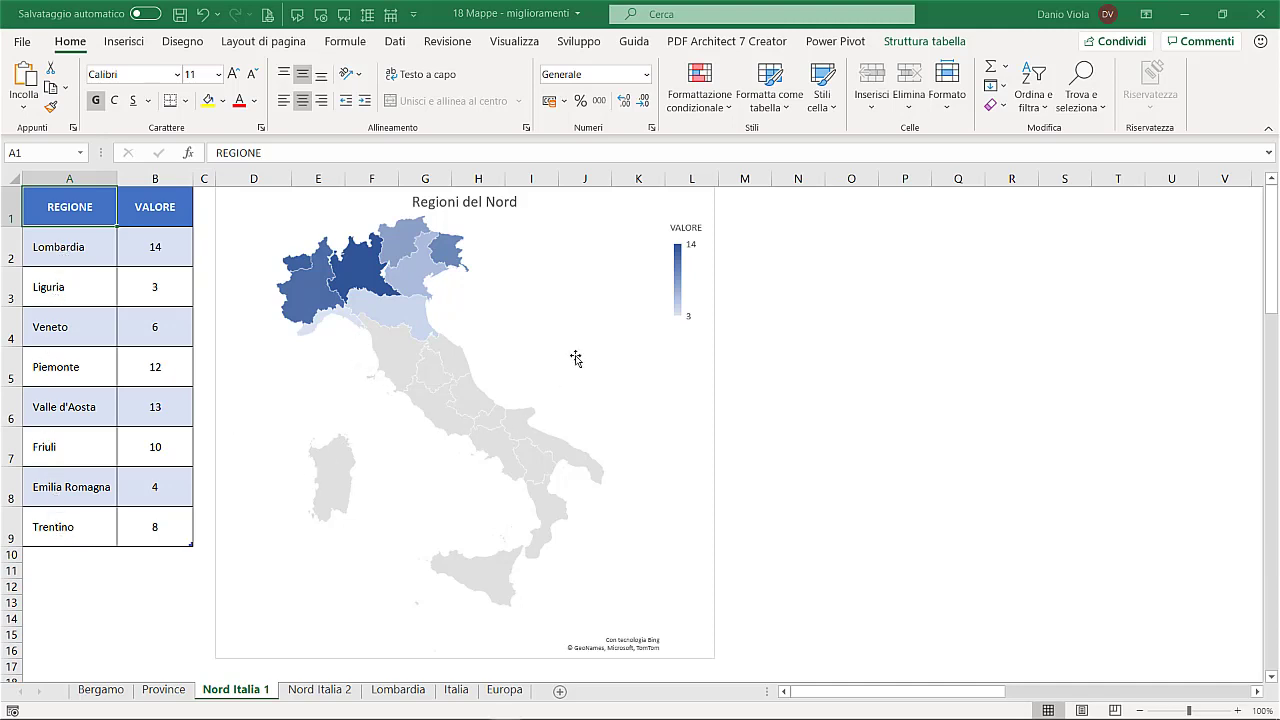
# - Select the Regioni del Nord chart, return to cell A1, and switch to the Nord Italia 2 sheet
pyautogui.click(409, 598)
pyautogui.click(60, 201)
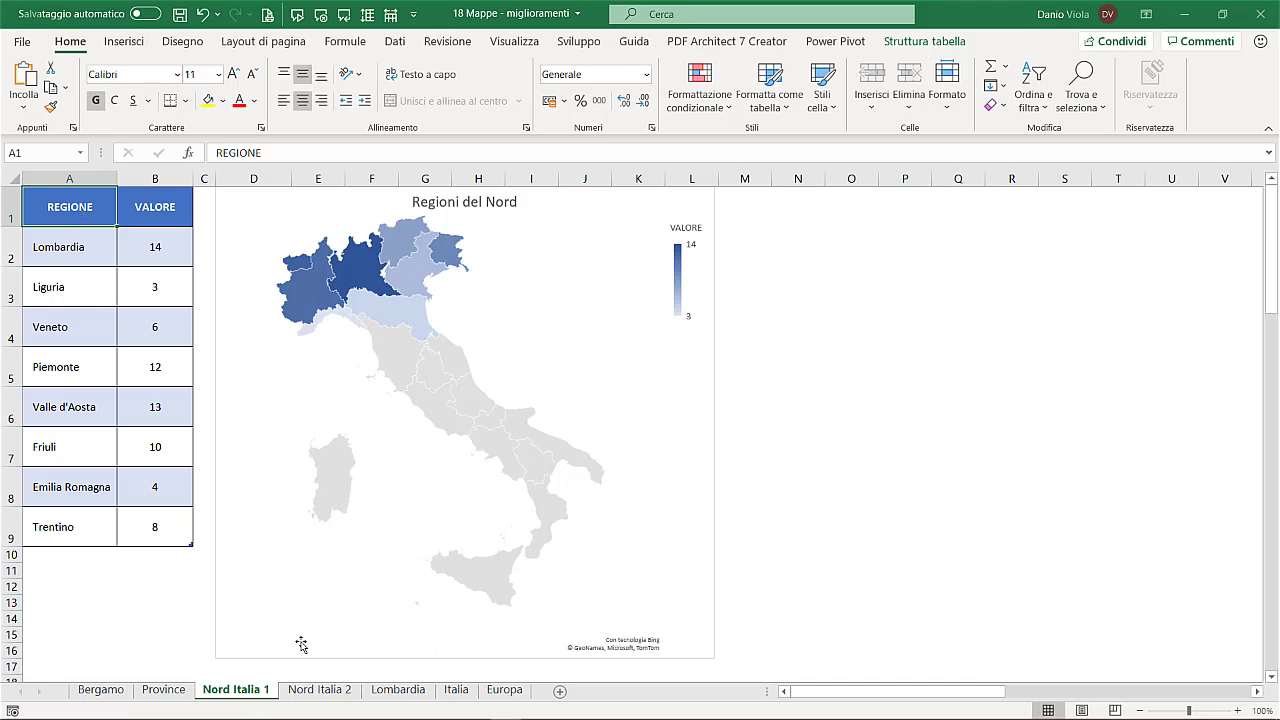
pyautogui.click(321, 690)
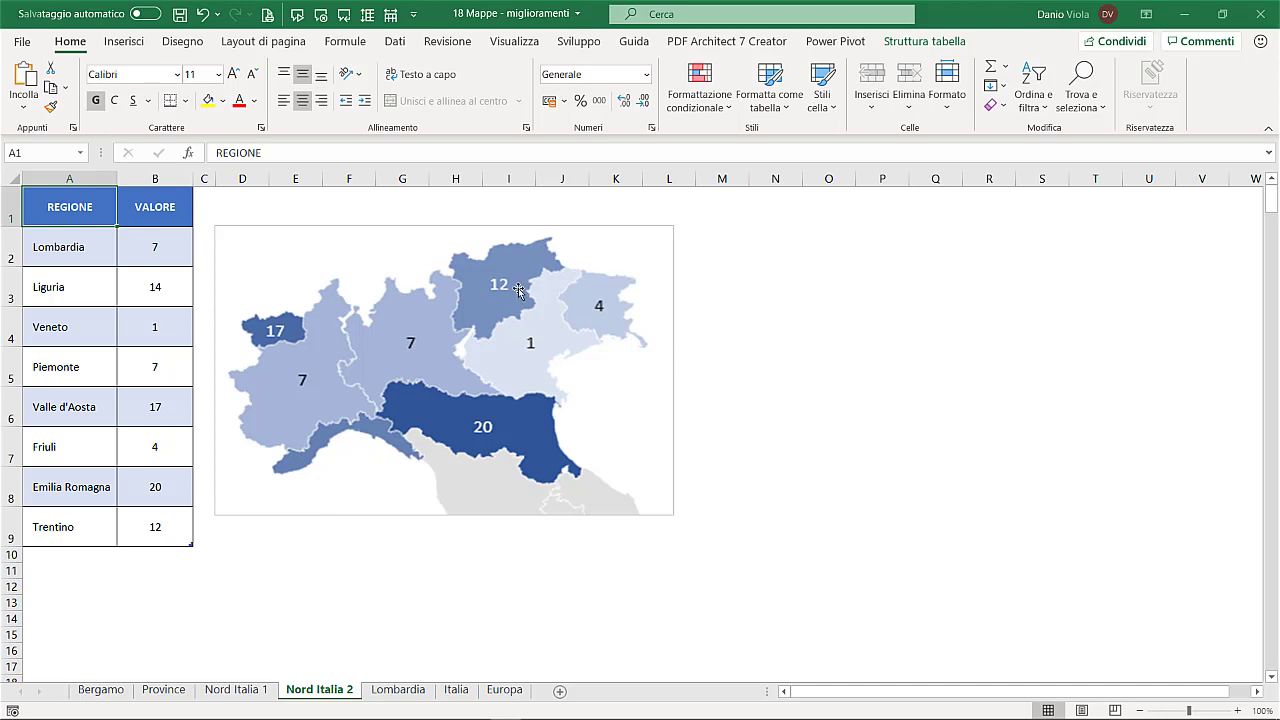
# - Recalculate twice with F9 (e.g. Liguria 20, Veneto 19), then scroll to the source maps near AA52
pyautogui.click(457, 315)
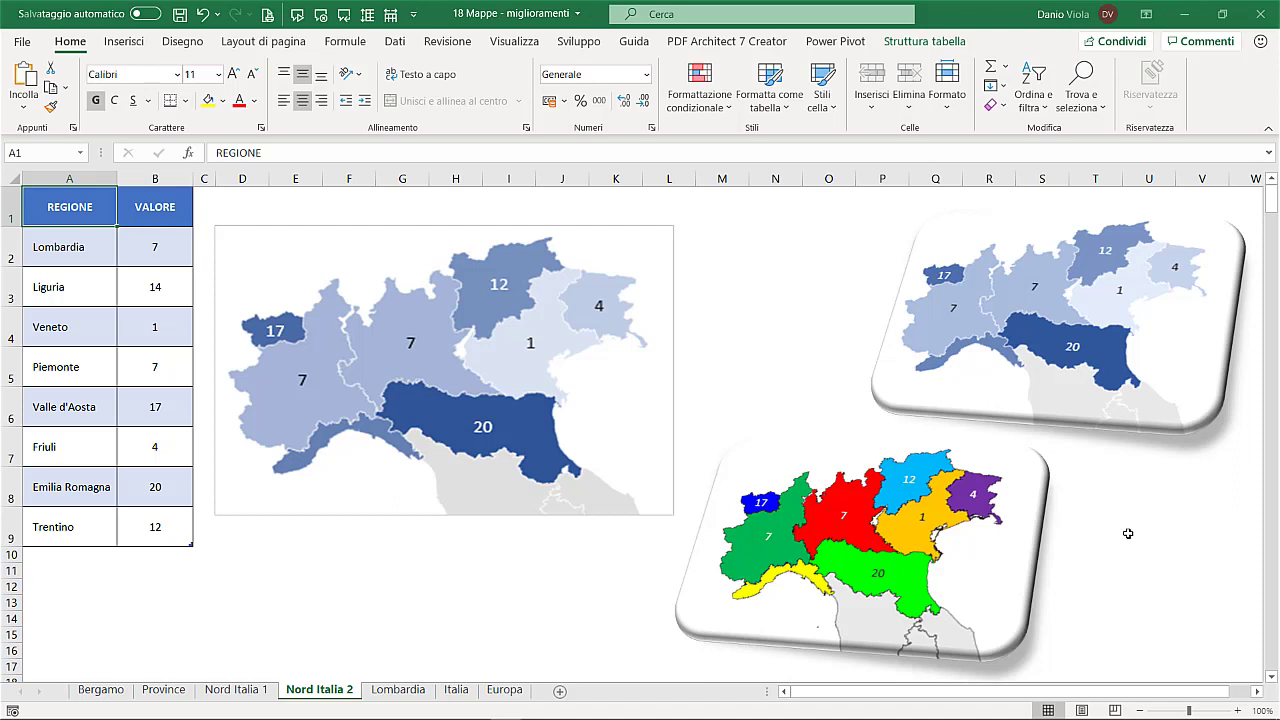
pyautogui.press('F9')
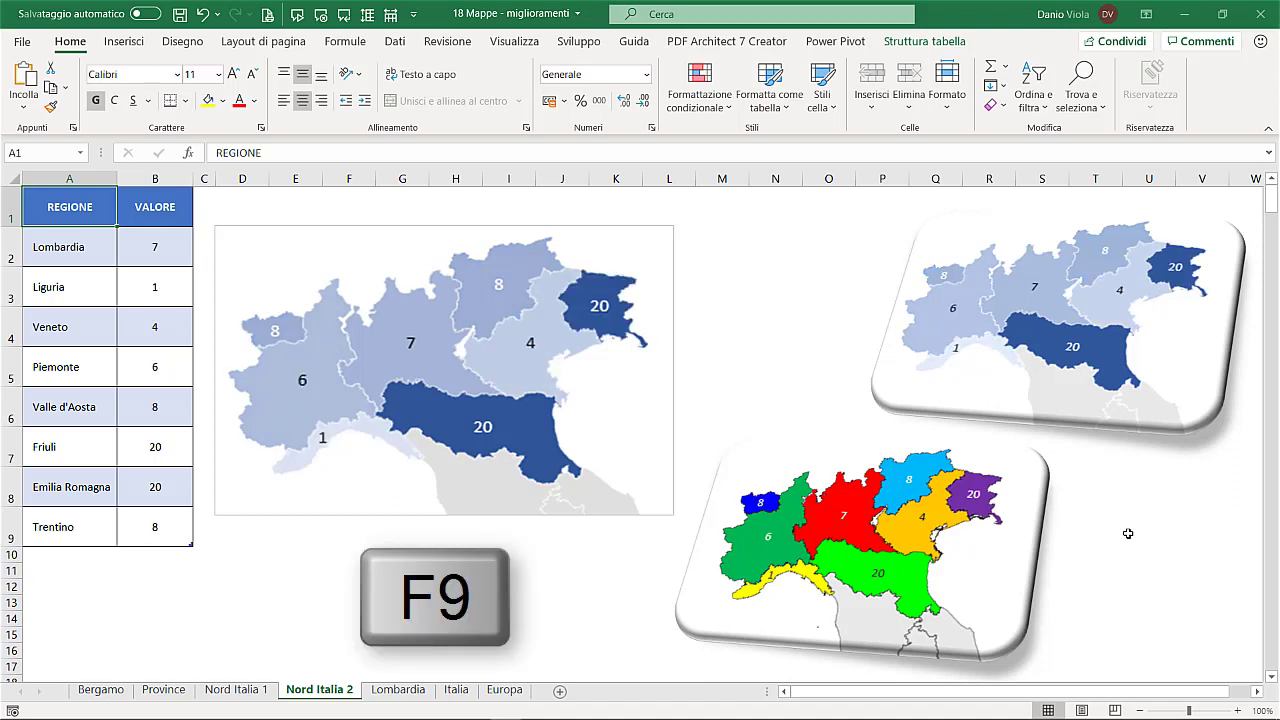
pyautogui.press('F9')
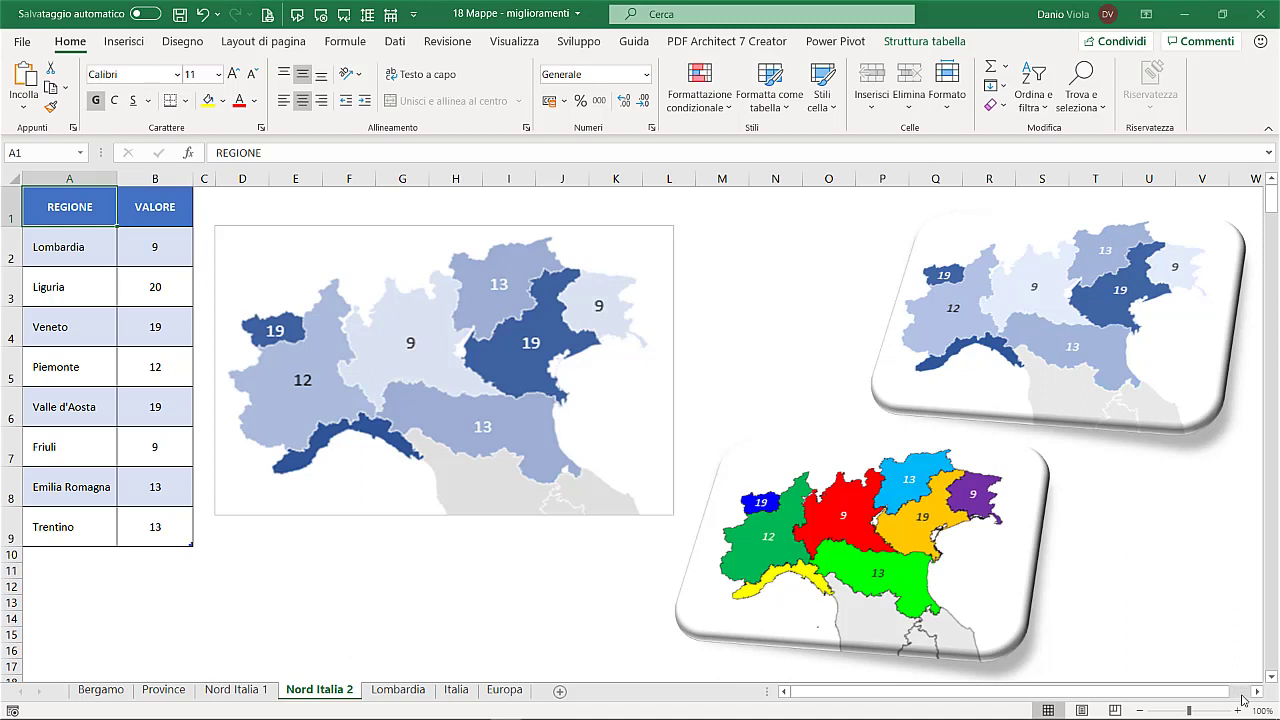
pyautogui.click(1244, 691)
pyautogui.moveTo(1270, 196); pyautogui.dragTo(1270, 645)
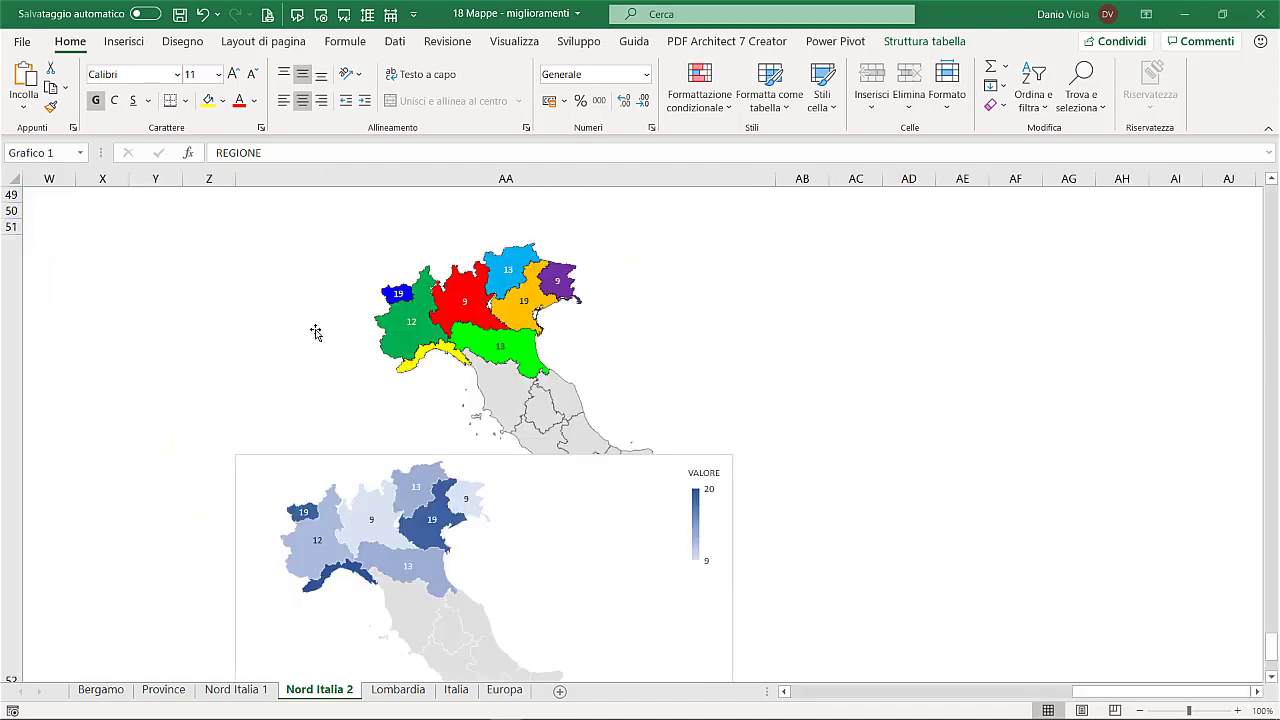
# - Copy the top source map with Ctrl+C and switch to the Lombardia sheet
pyautogui.click(269, 329)
pyautogui.hotkey('ctrl', 'c')
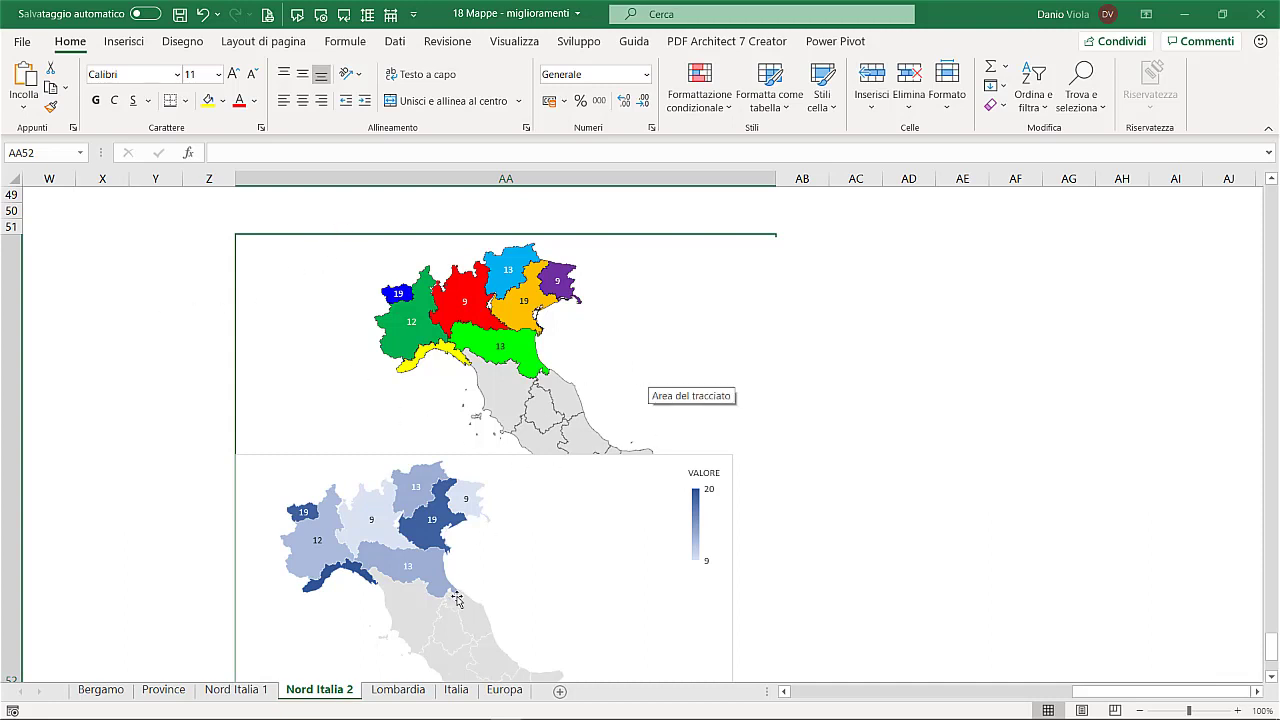
pyautogui.click(391, 691)
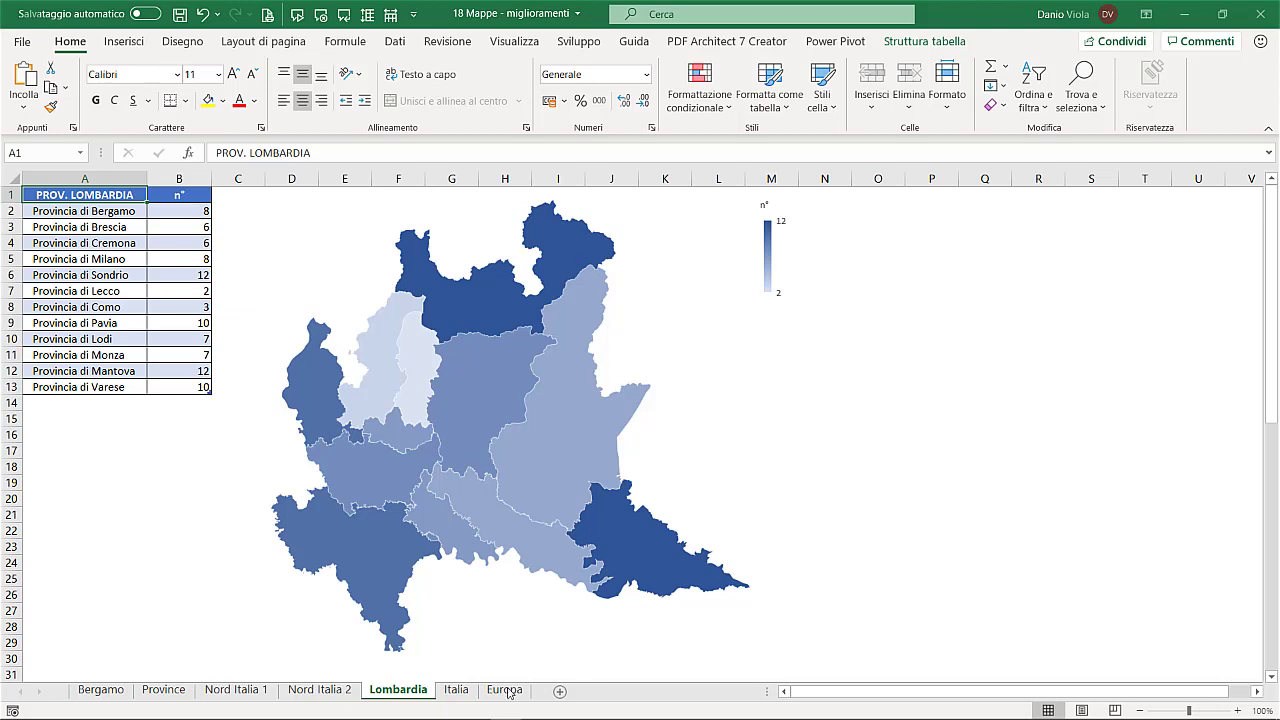
# - Select the Lombardy map group, then switch to the Italia sheet
pyautogui.click(690, 641)
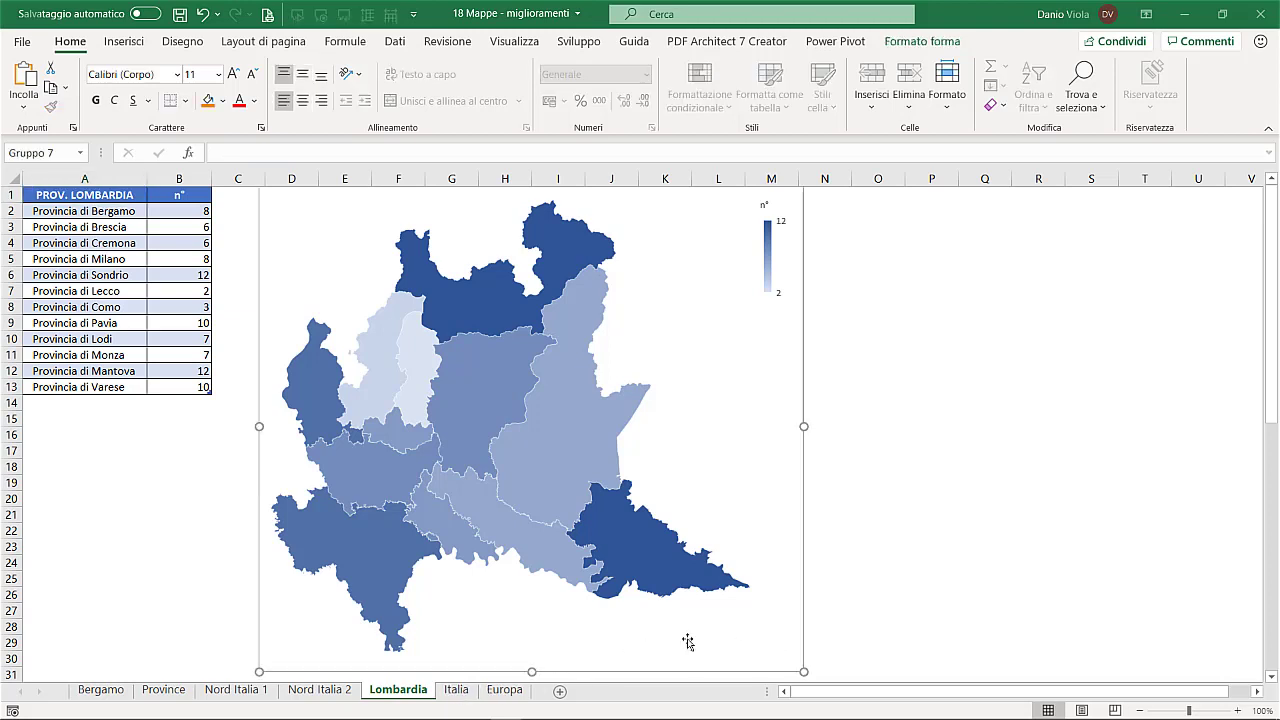
pyautogui.click(688, 641)
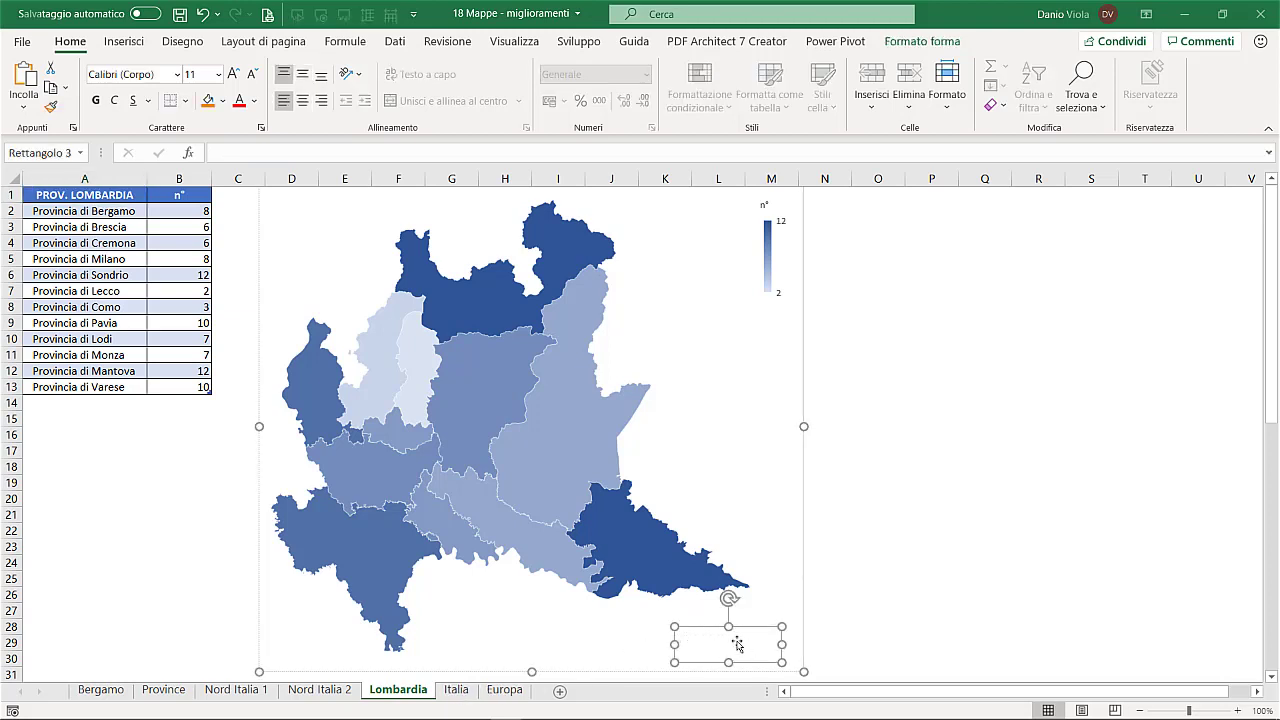
pyautogui.click(456, 690)
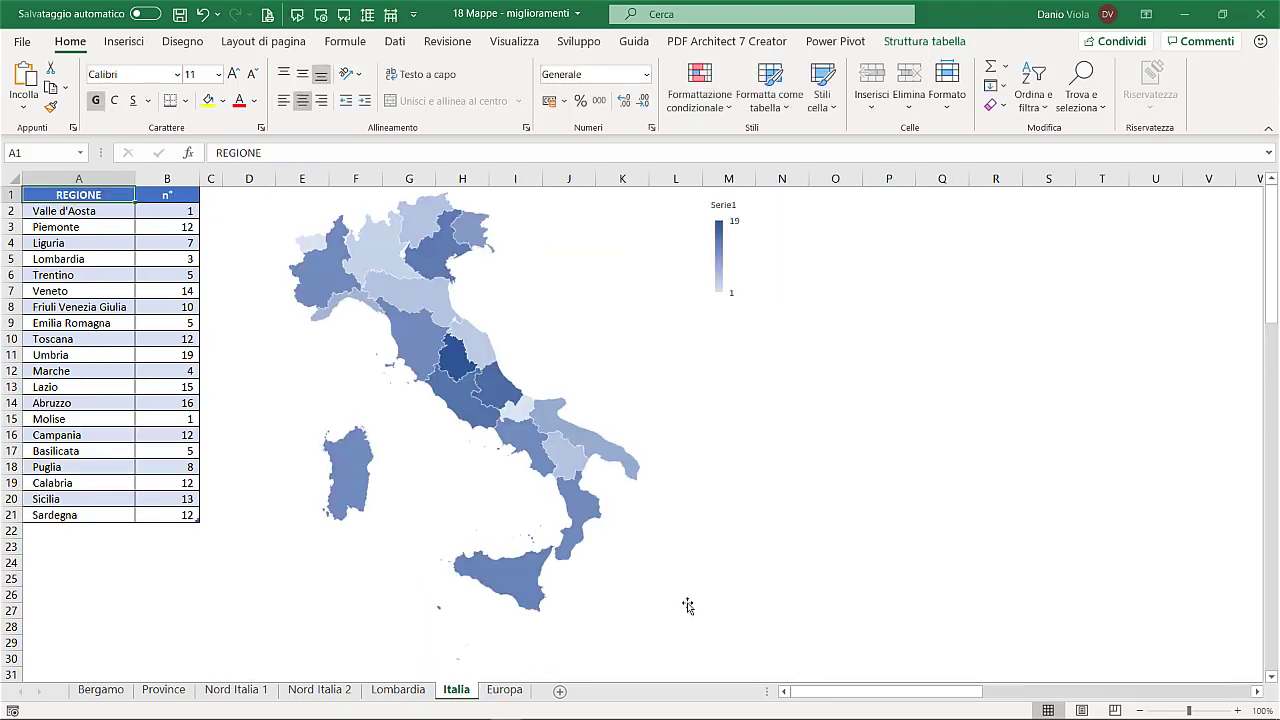
# - On the Europa sheet, give the linked Europe map picture a thin grey border
pyautogui.click(512, 693)
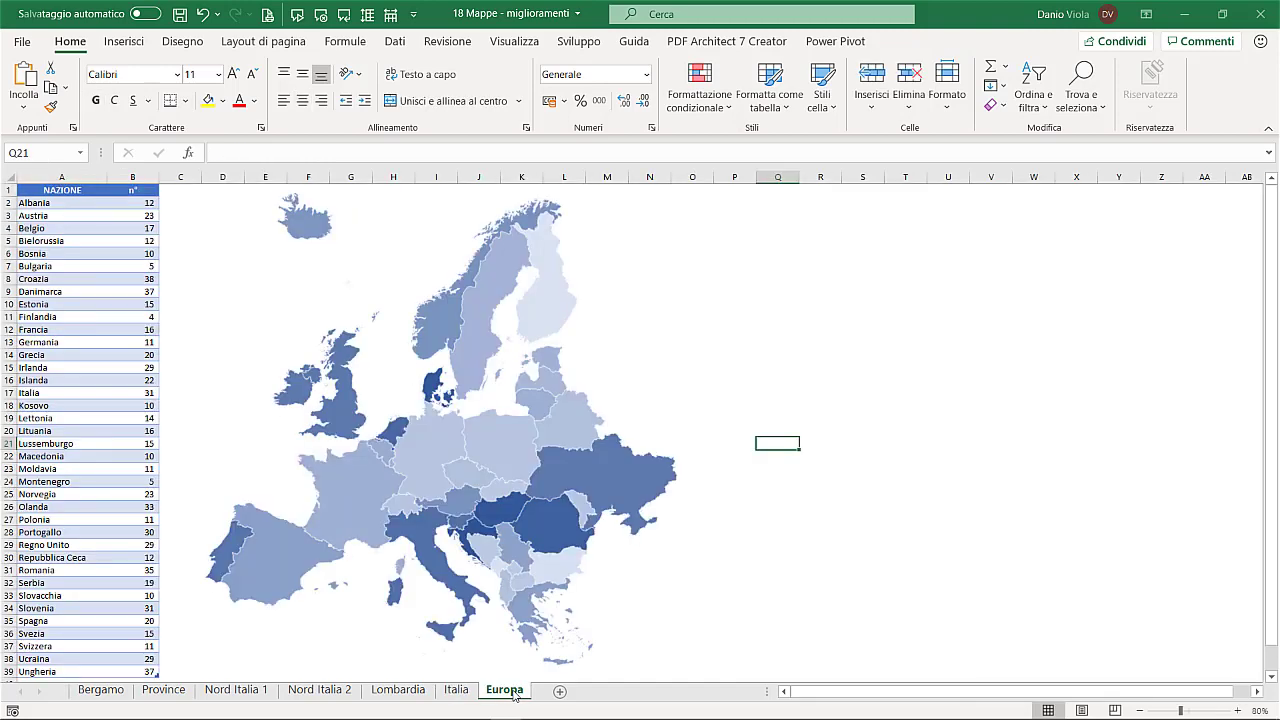
pyautogui.click(257, 371)
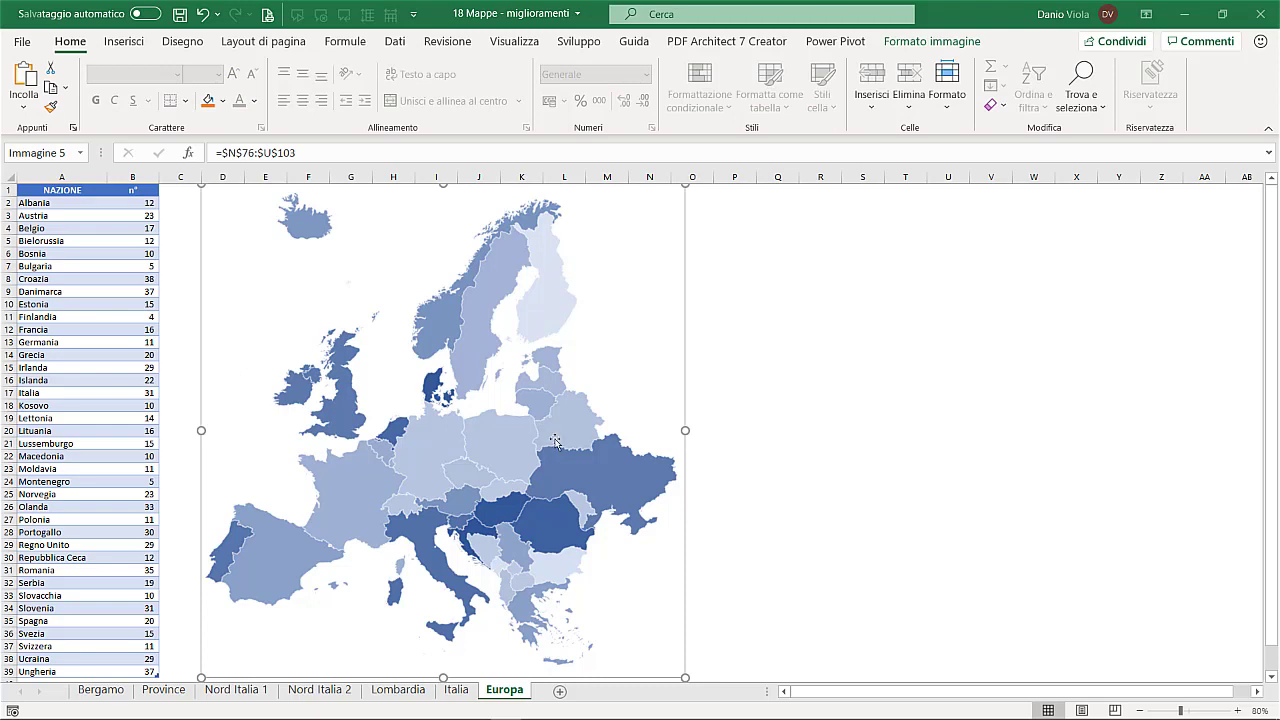
pyautogui.click(935, 41)
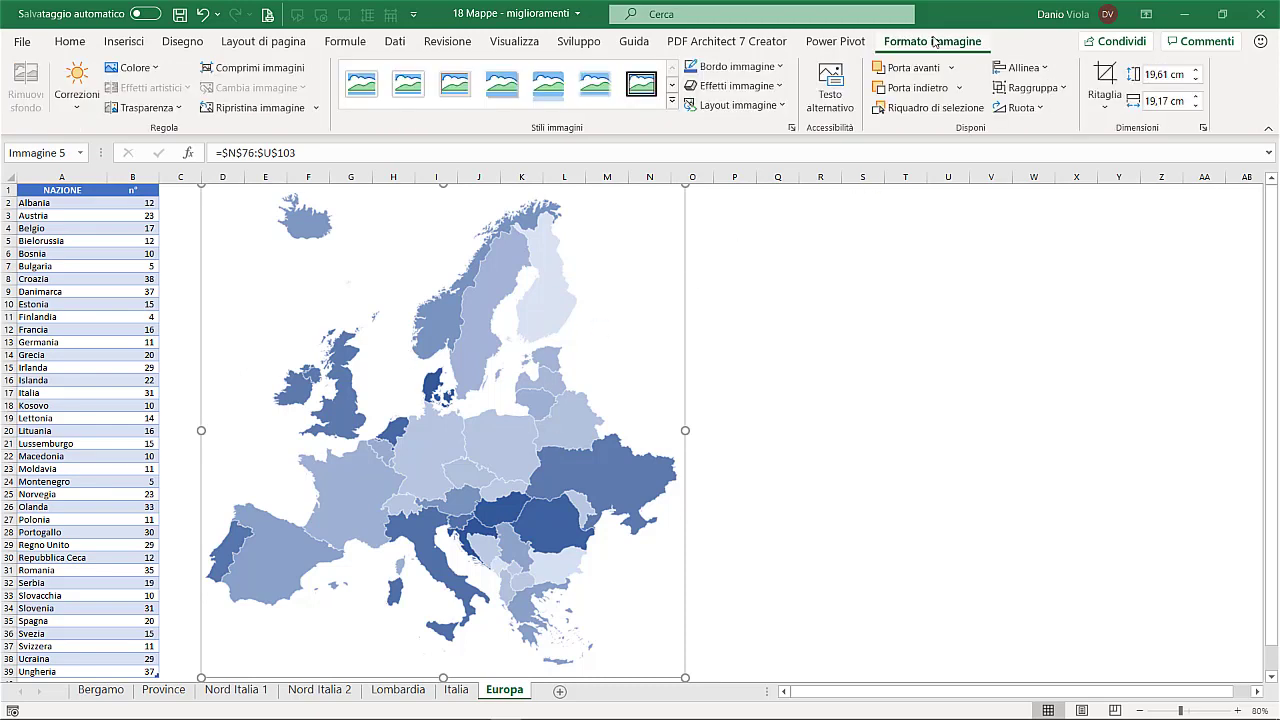
pyautogui.click(749, 68)
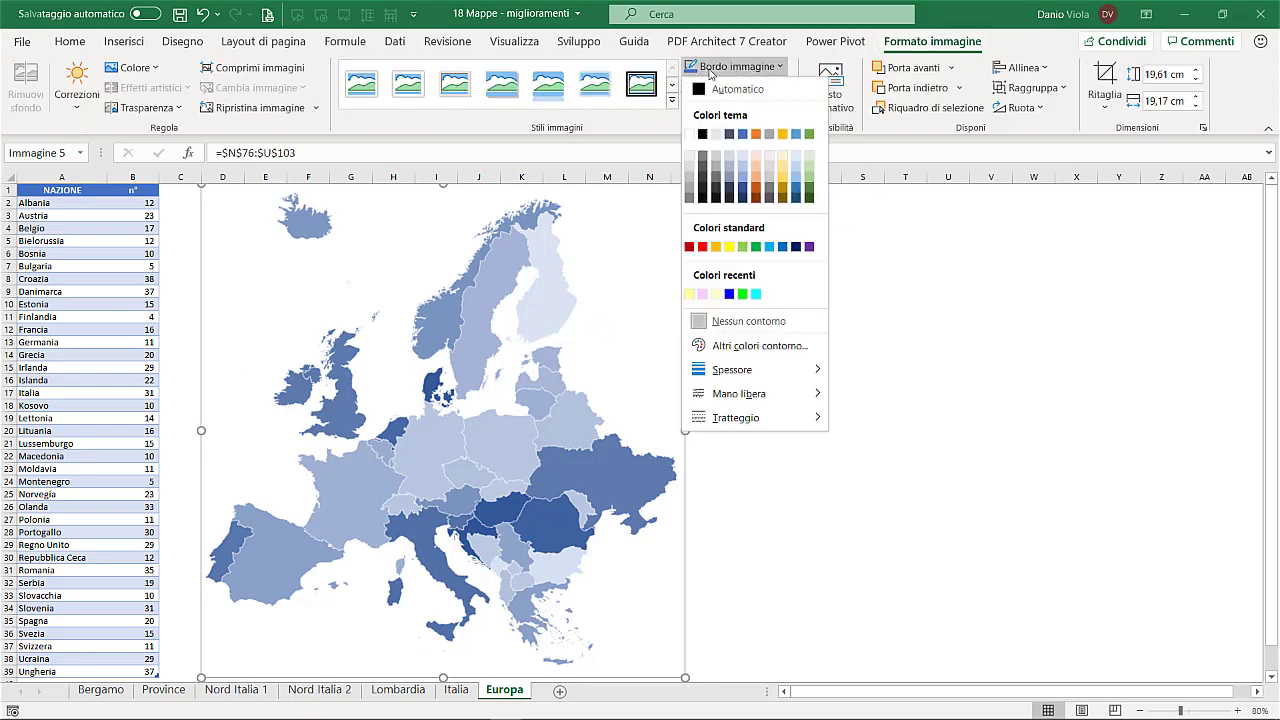
pyautogui.click(690, 178)
pyautogui.click(783, 317)
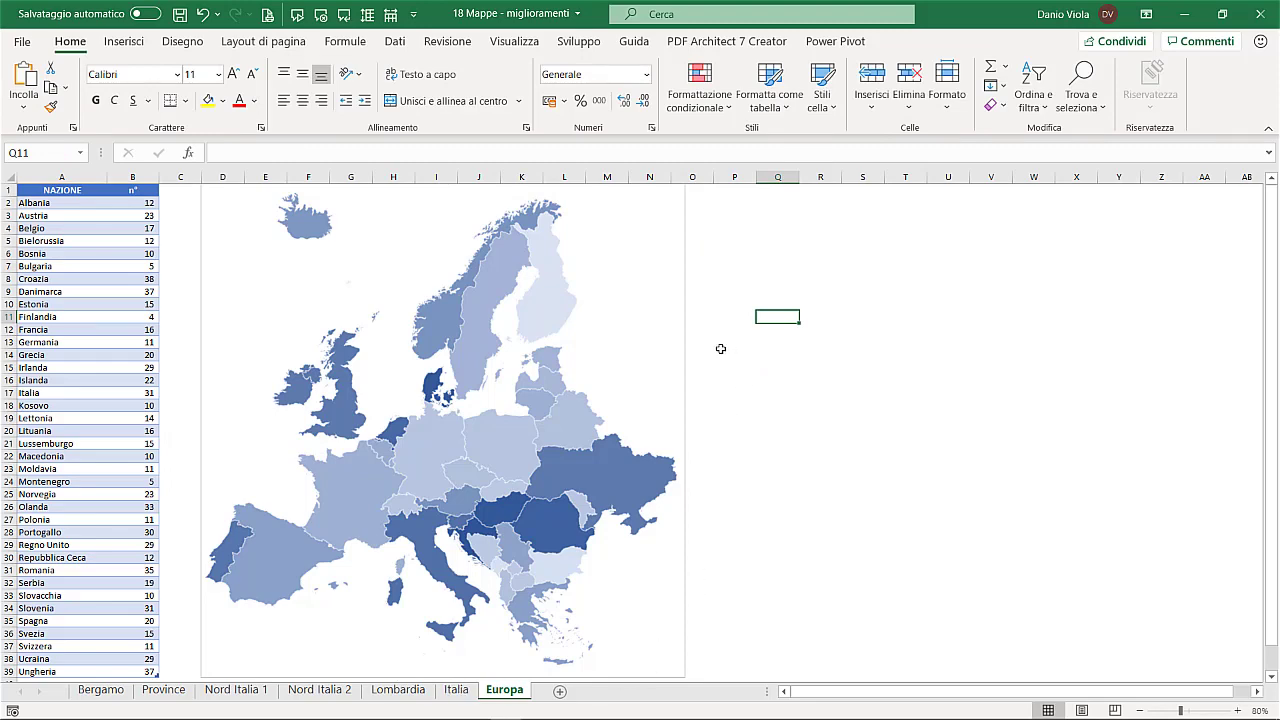
# - Select the Europe map picture, then recalculate the NAZIONE values with F9 from cell A1
pyautogui.scroll(-5, 769, 378)
pyautogui.scroll(-5, 769, 380)
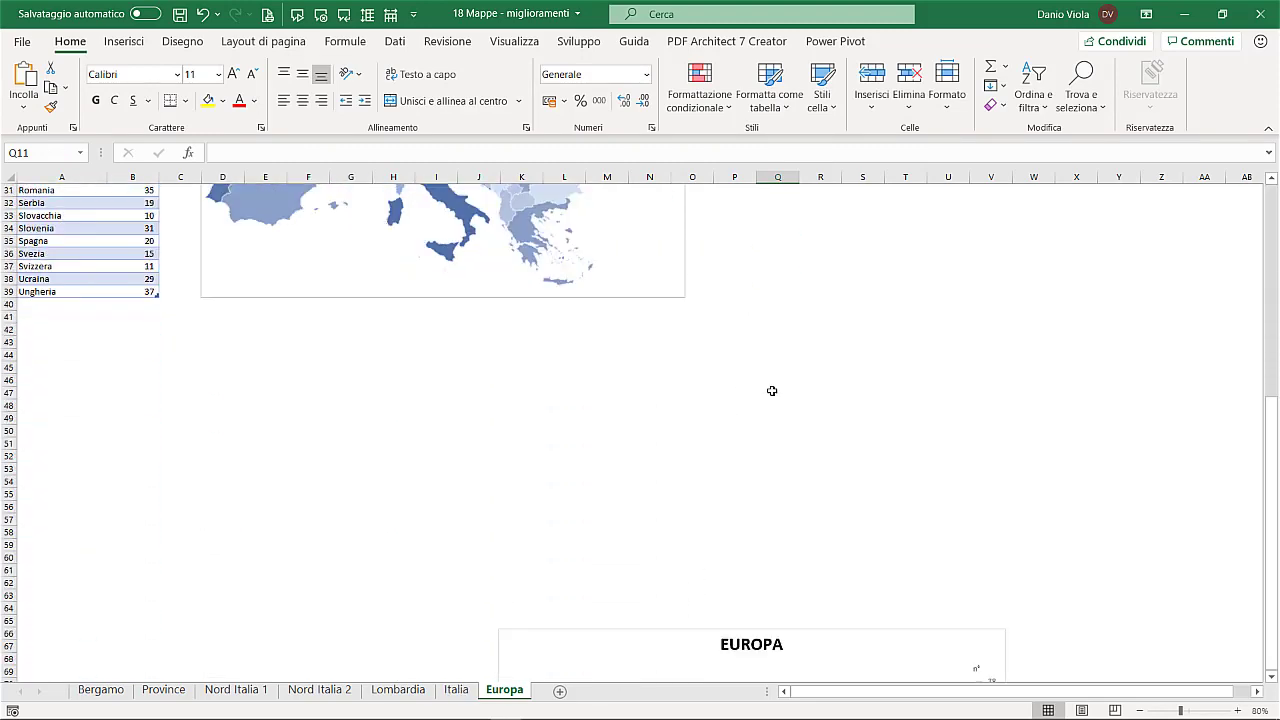
pyautogui.scroll(-7, 770, 385)
pyautogui.scroll(-4, 771, 391)
pyautogui.scroll(-1, 772, 393)
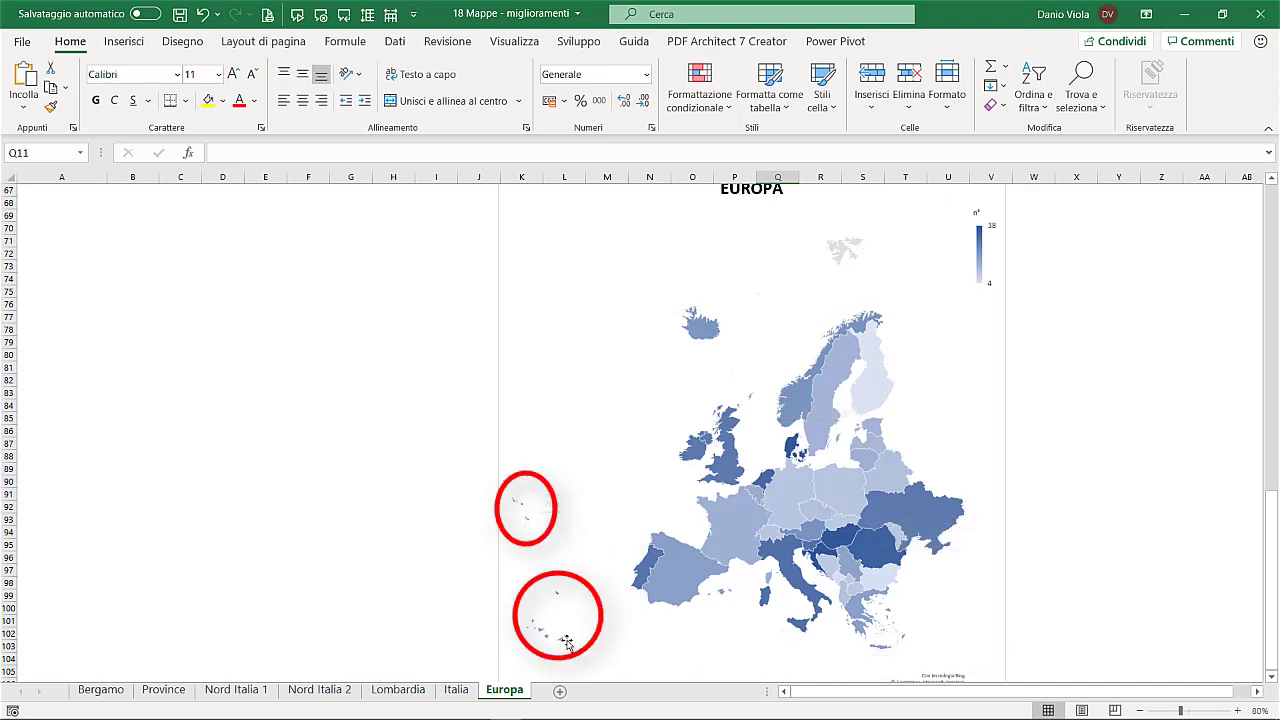
pyautogui.scroll(-2, 922, 616)
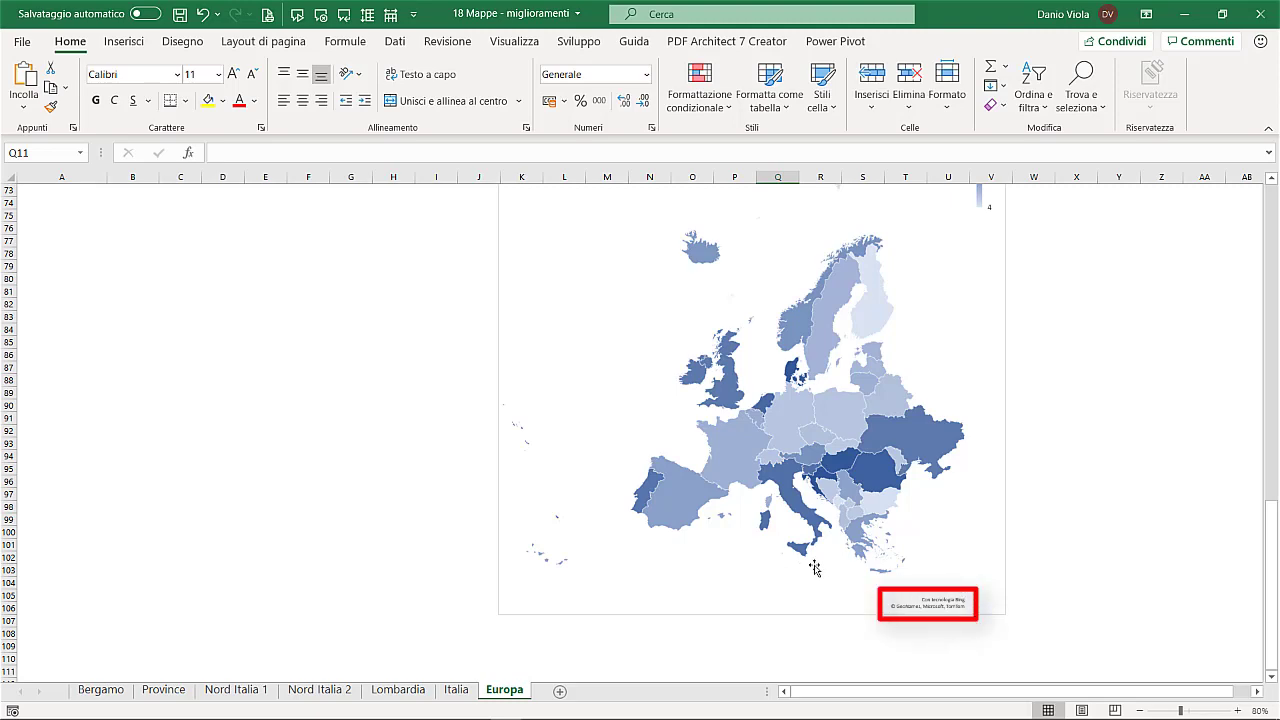
pyautogui.scroll(6, 790, 565)
pyautogui.scroll(11, 775, 565)
pyautogui.scroll(7, 768, 563)
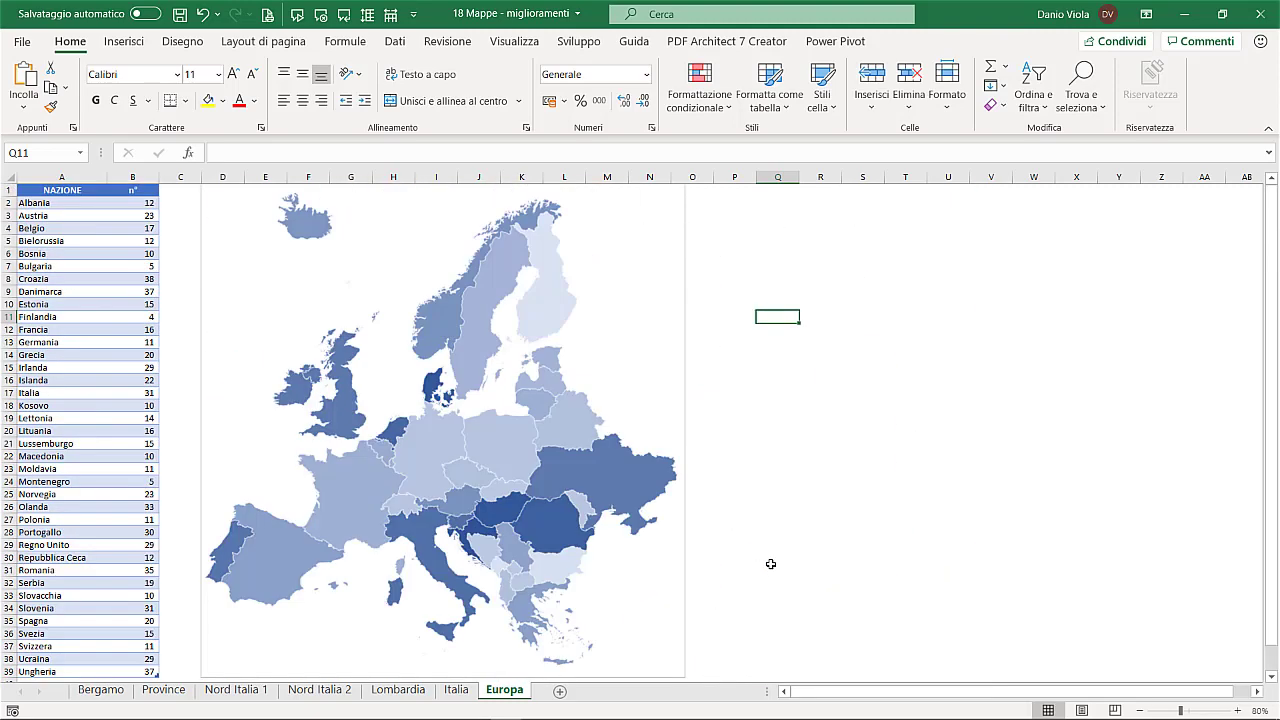
pyautogui.click(626, 341)
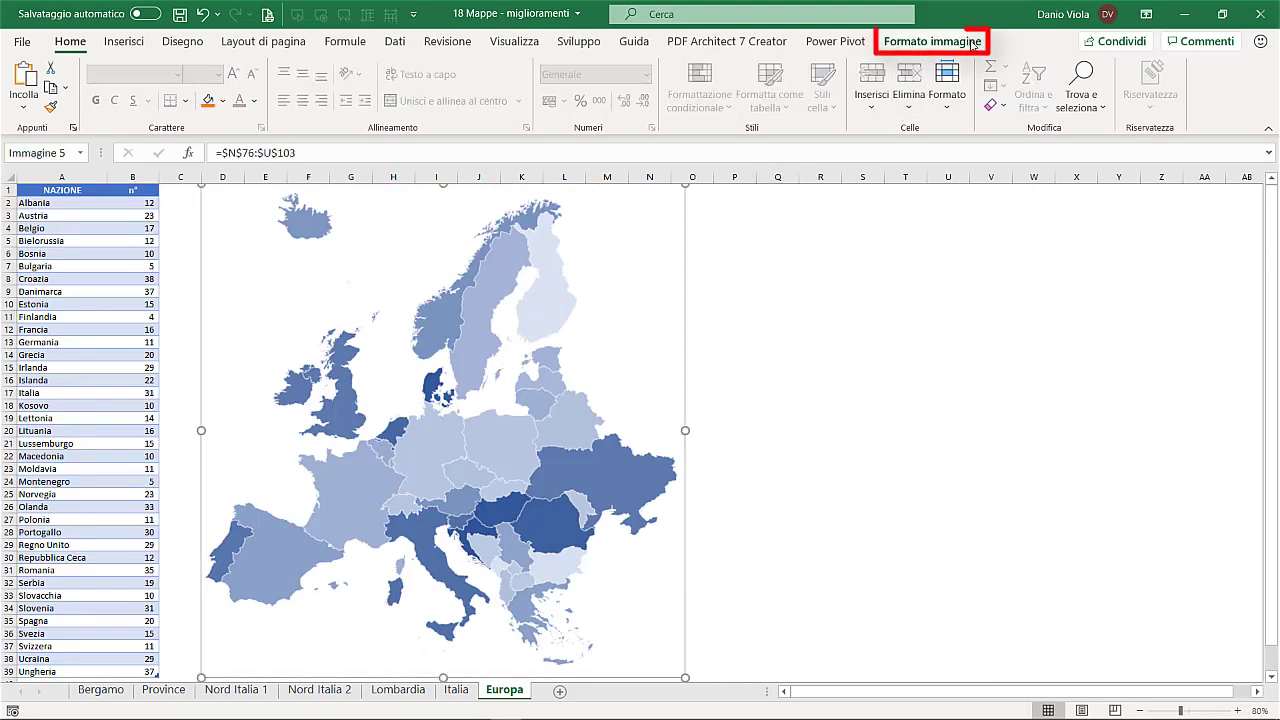
pyautogui.click(68, 190)
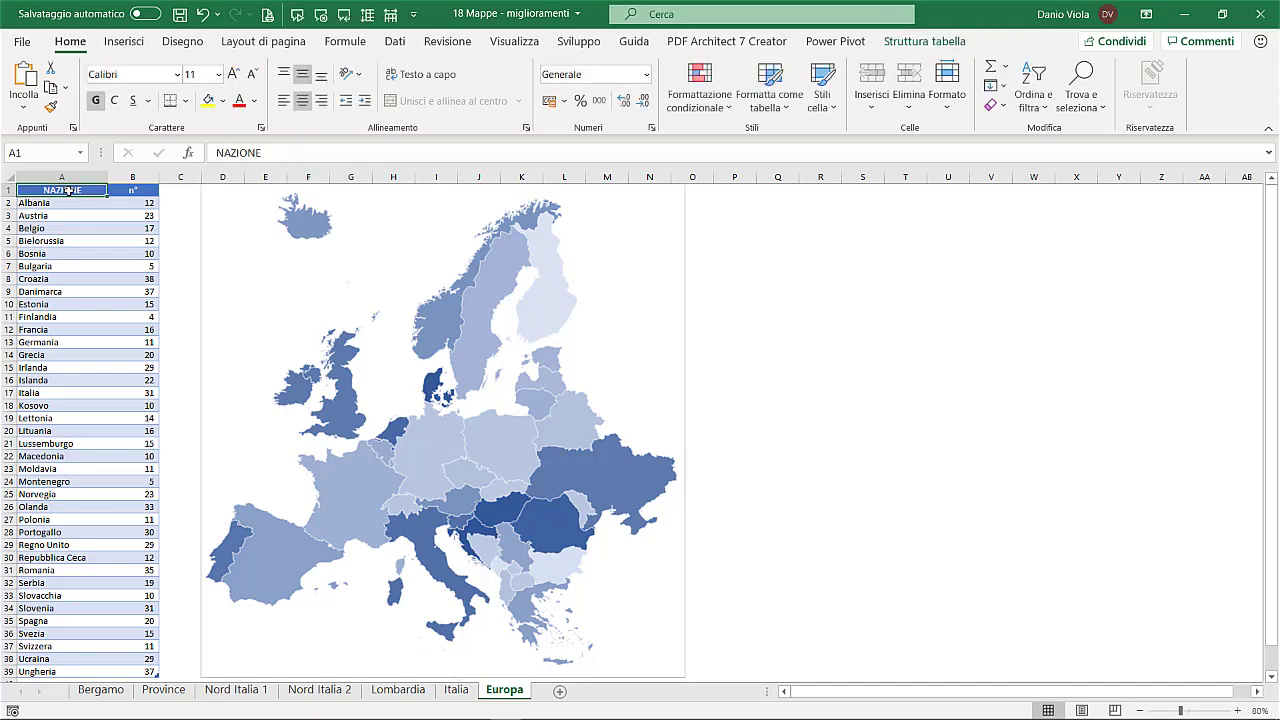
pyautogui.press('F9')
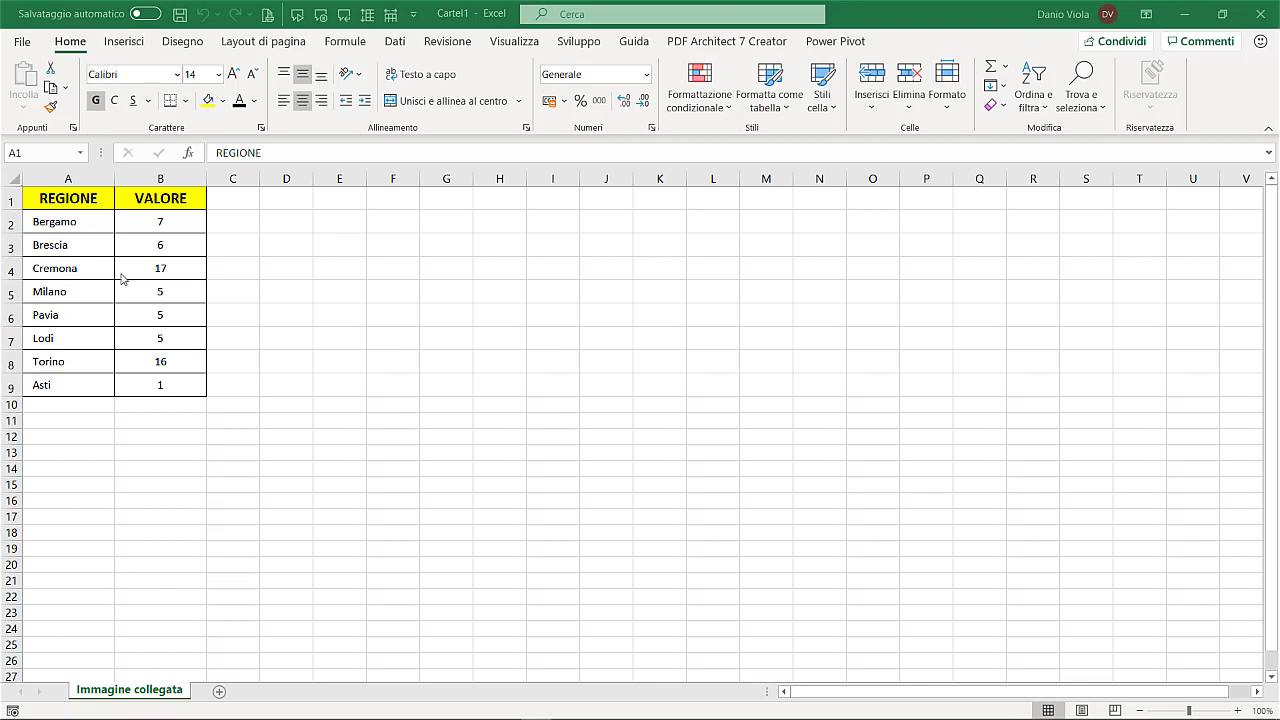
# - Copy the REGIONE/VALORE table A1:B9 and paste it at F3 as a linked picture
pyautogui.moveTo(56, 195); pyautogui.dragTo(151, 374)
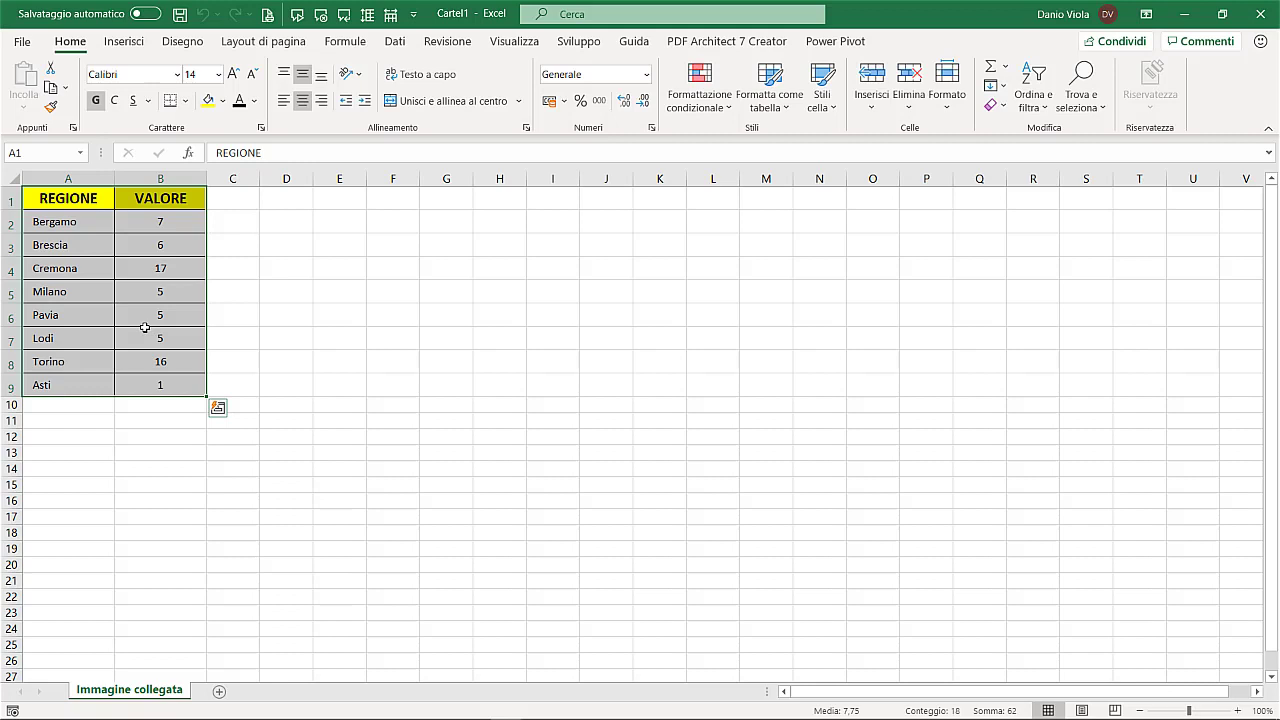
pyautogui.hotkey('ctrl', 'c')
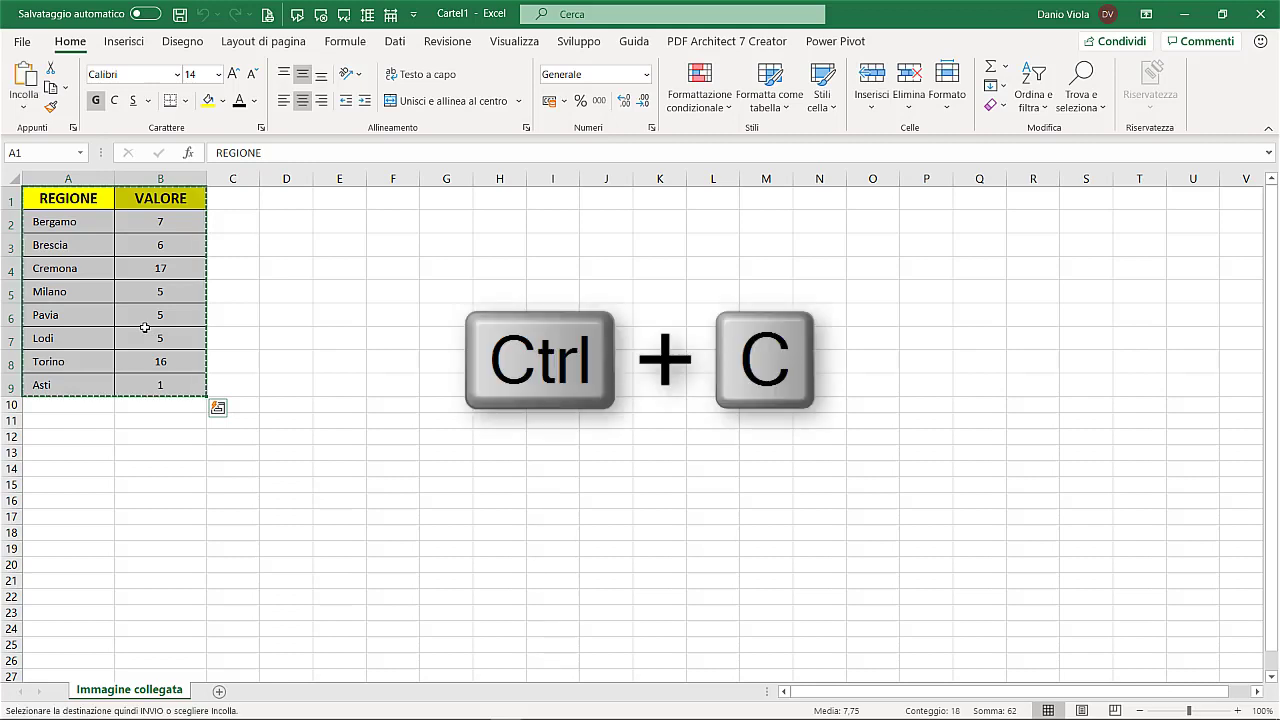
pyautogui.rightClick(389, 246)
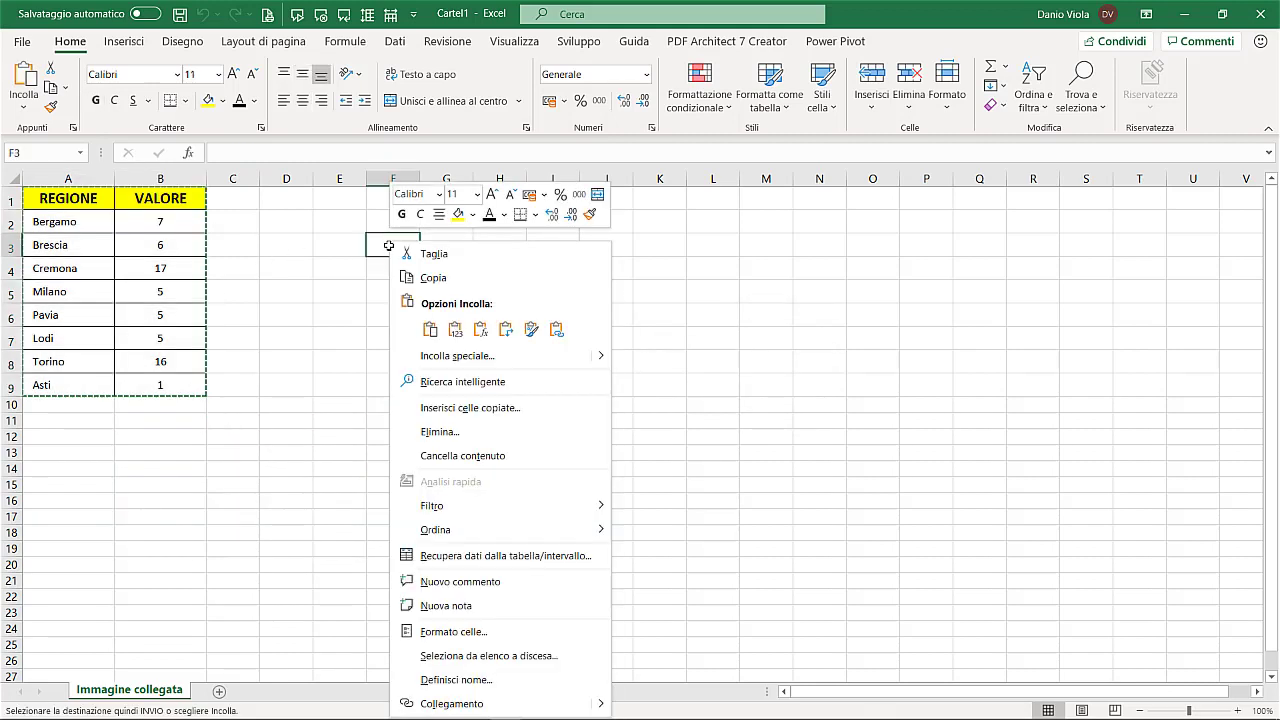
pyautogui.moveTo(601, 356)
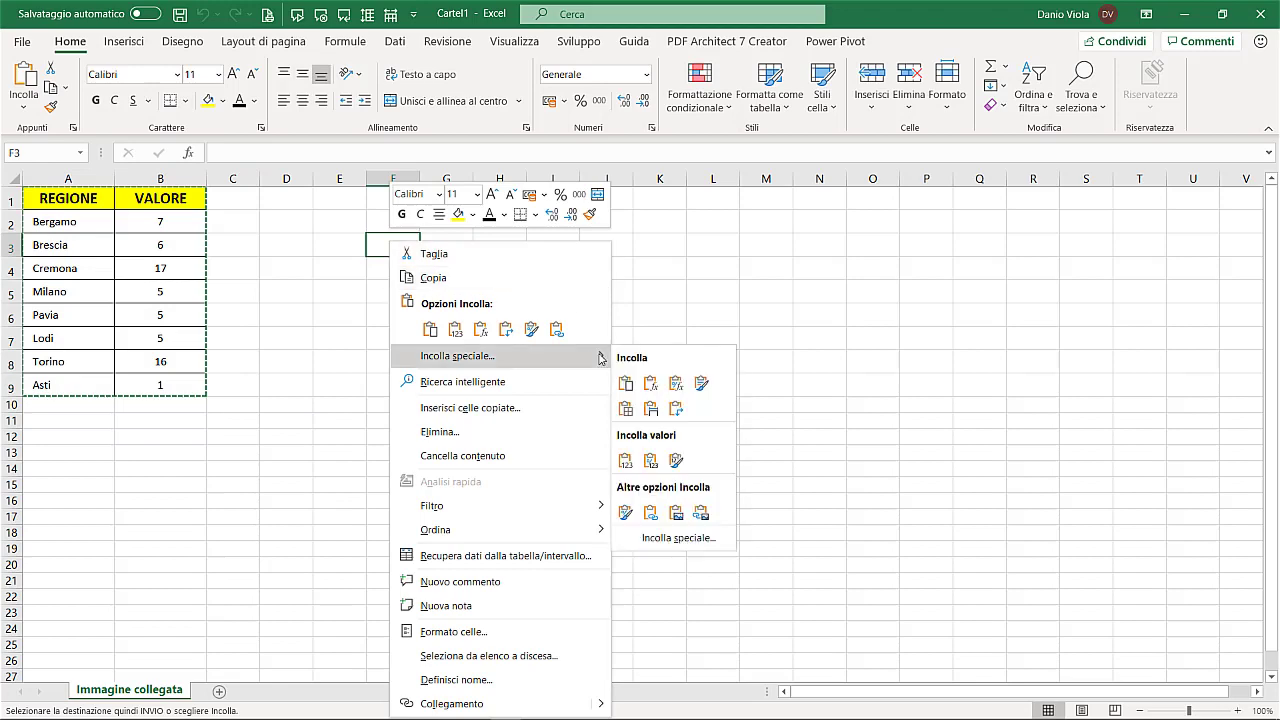
pyautogui.click(701, 513)
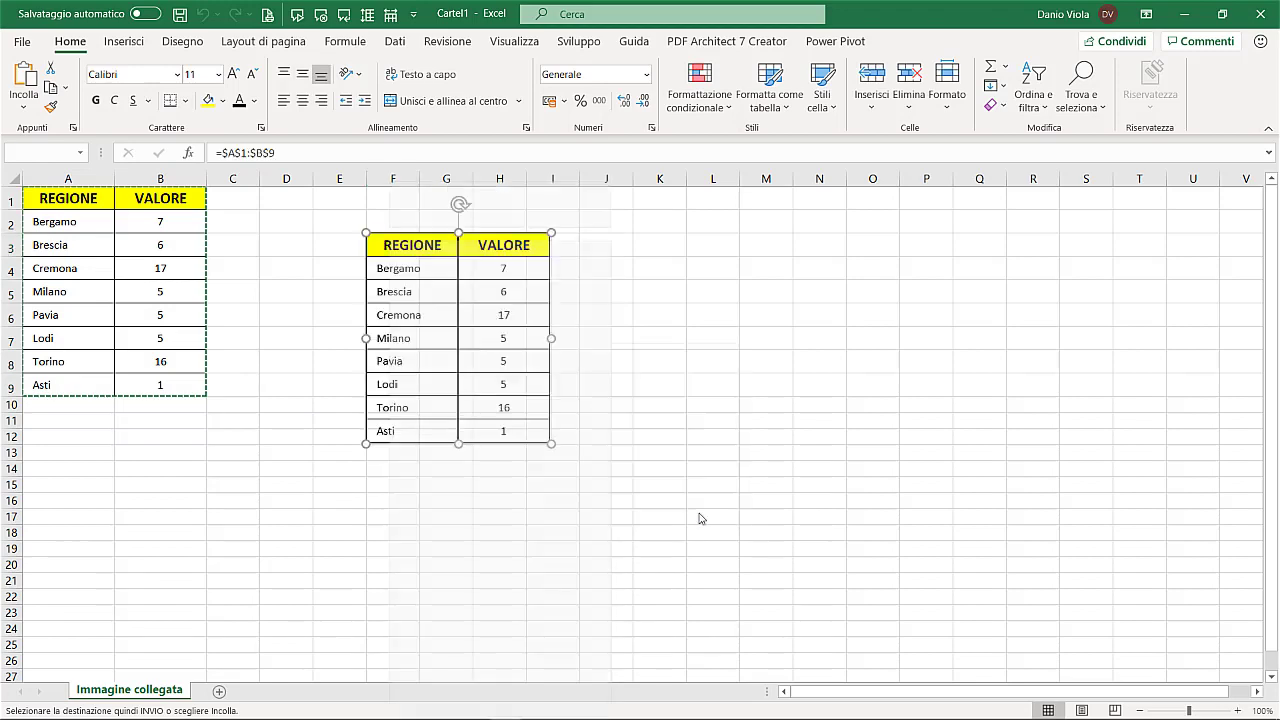
pyautogui.click(701, 517)
pyautogui.press('ctrl')
pyautogui.press('Escape')
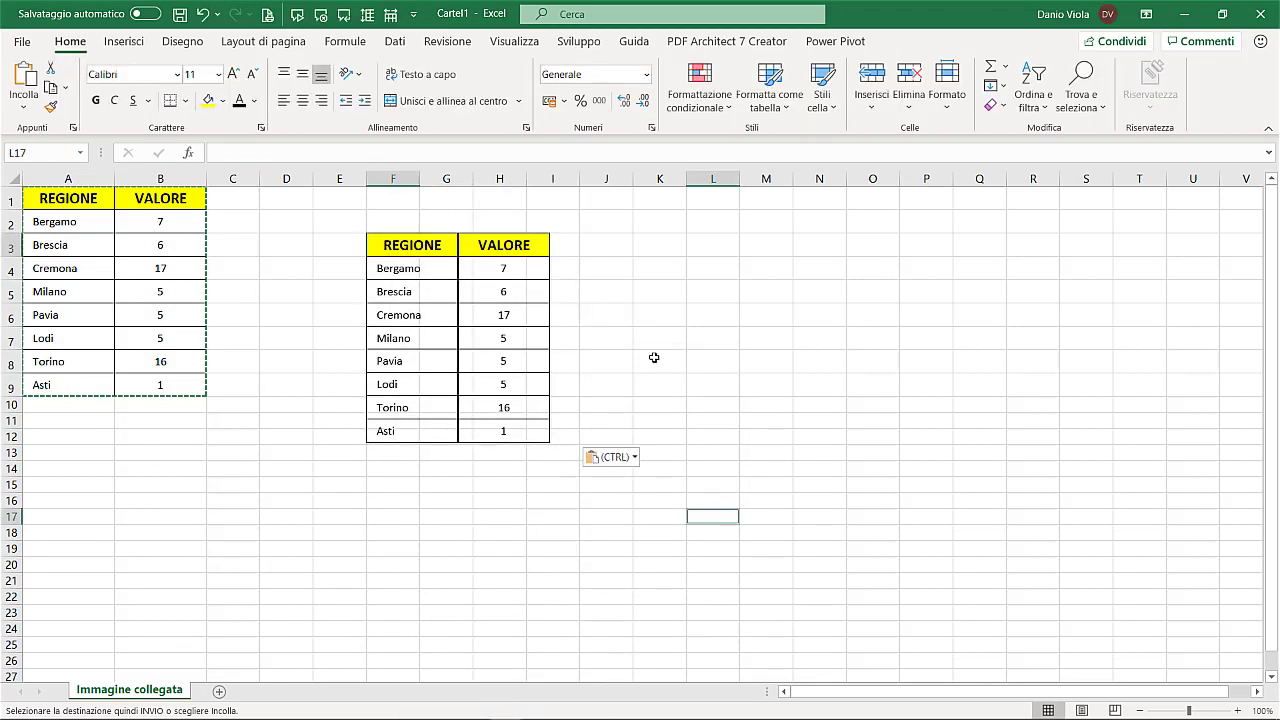
pyautogui.click(654, 357)
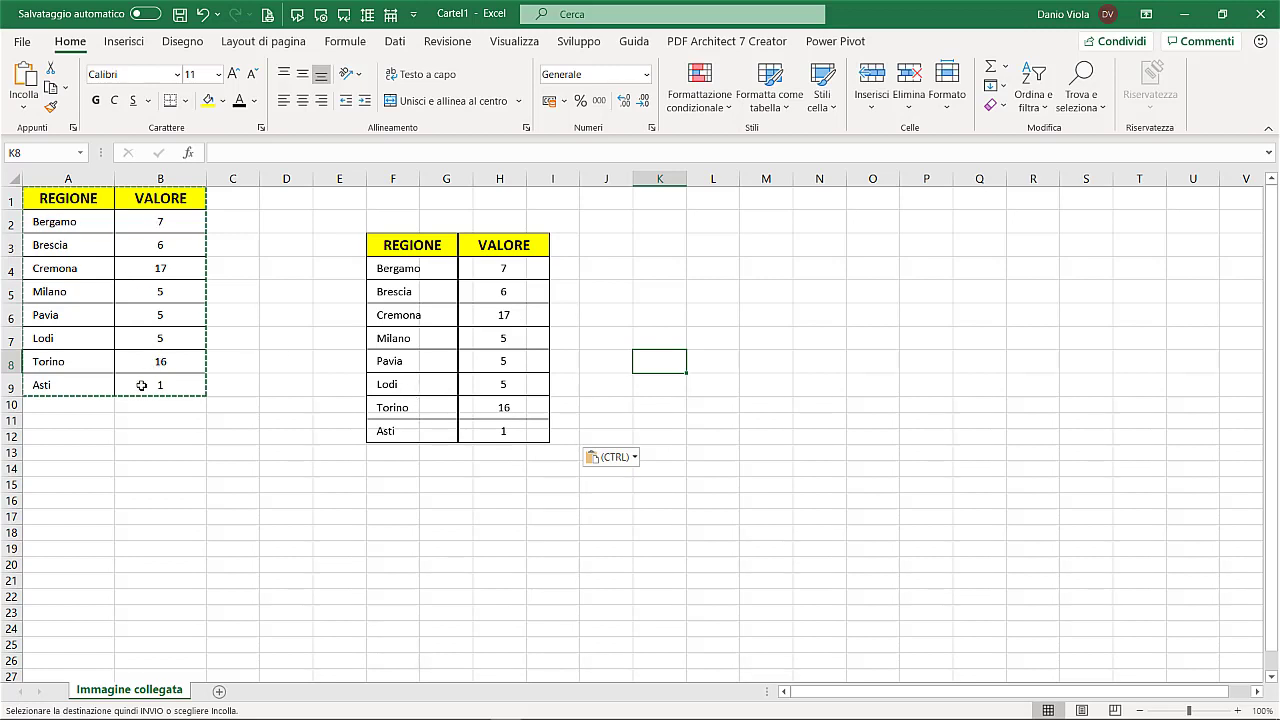
pyautogui.click(469, 320)
# - Nudge the linked picture slightly left and down and apply a tilted perspective picture style
pyautogui.moveTo(469, 320); pyautogui.dragTo(409, 340)
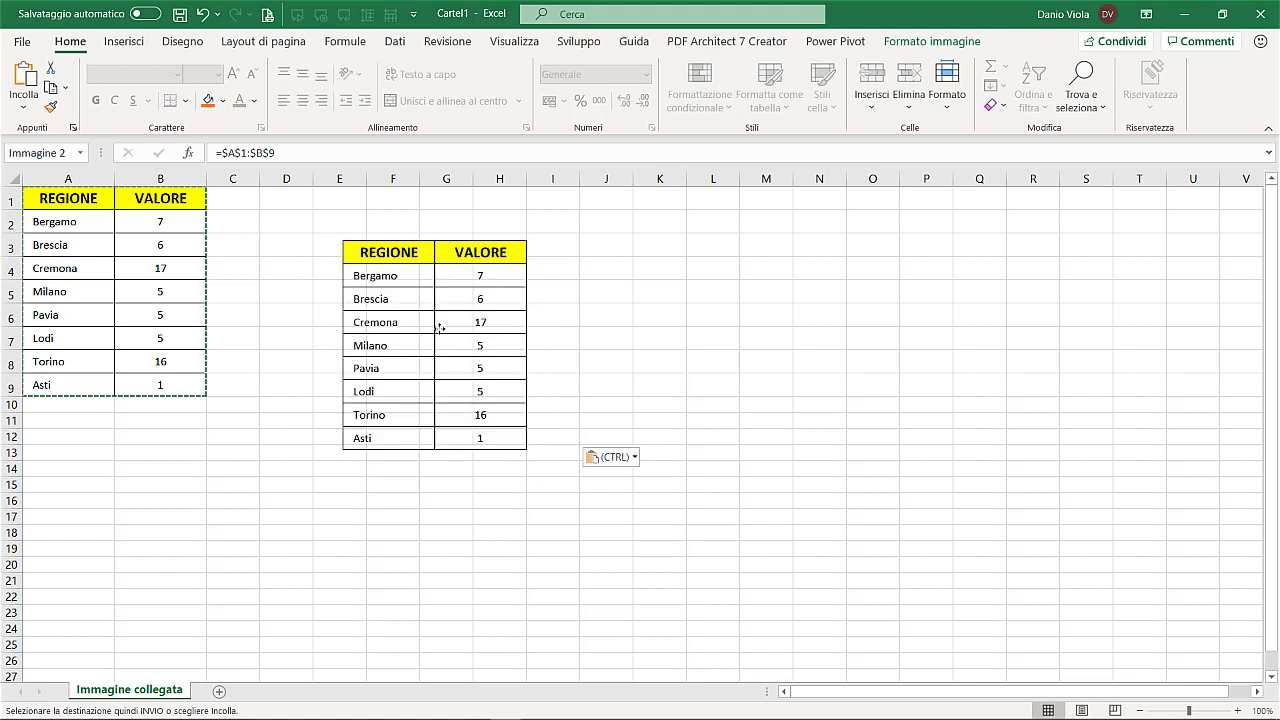
pyautogui.click(932, 41)
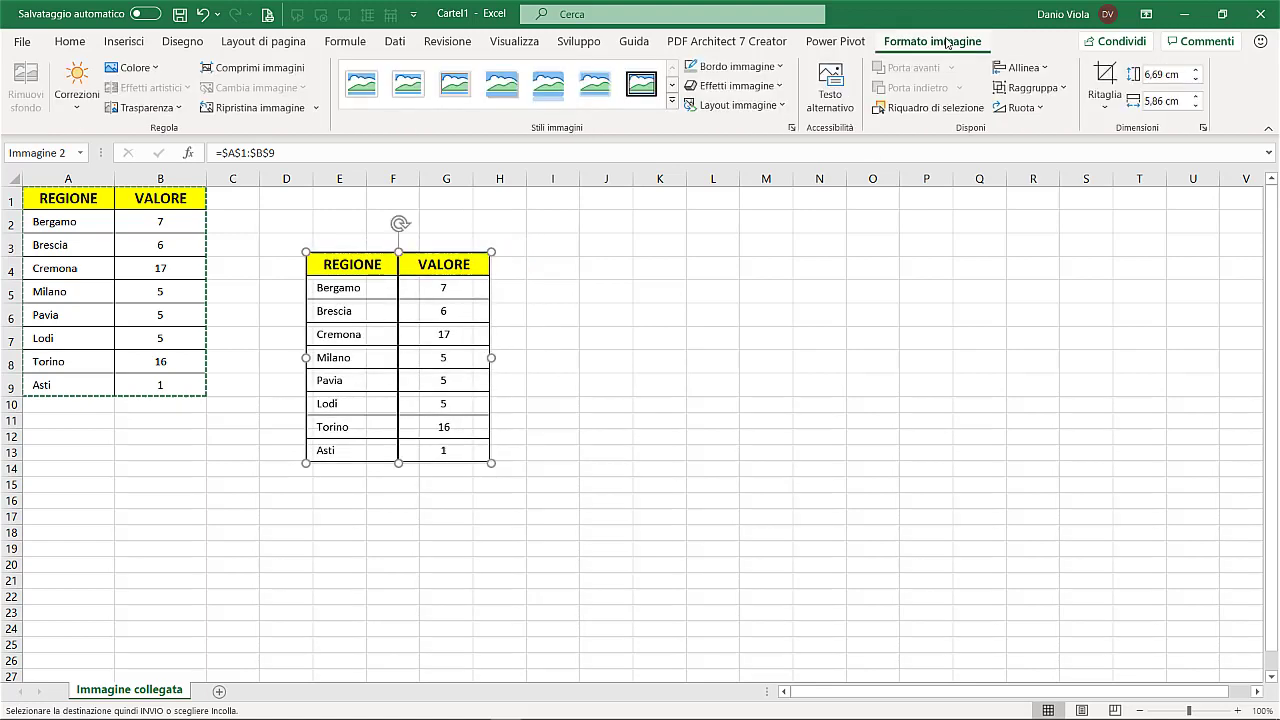
pyautogui.click(672, 101)
pyautogui.click(362, 226)
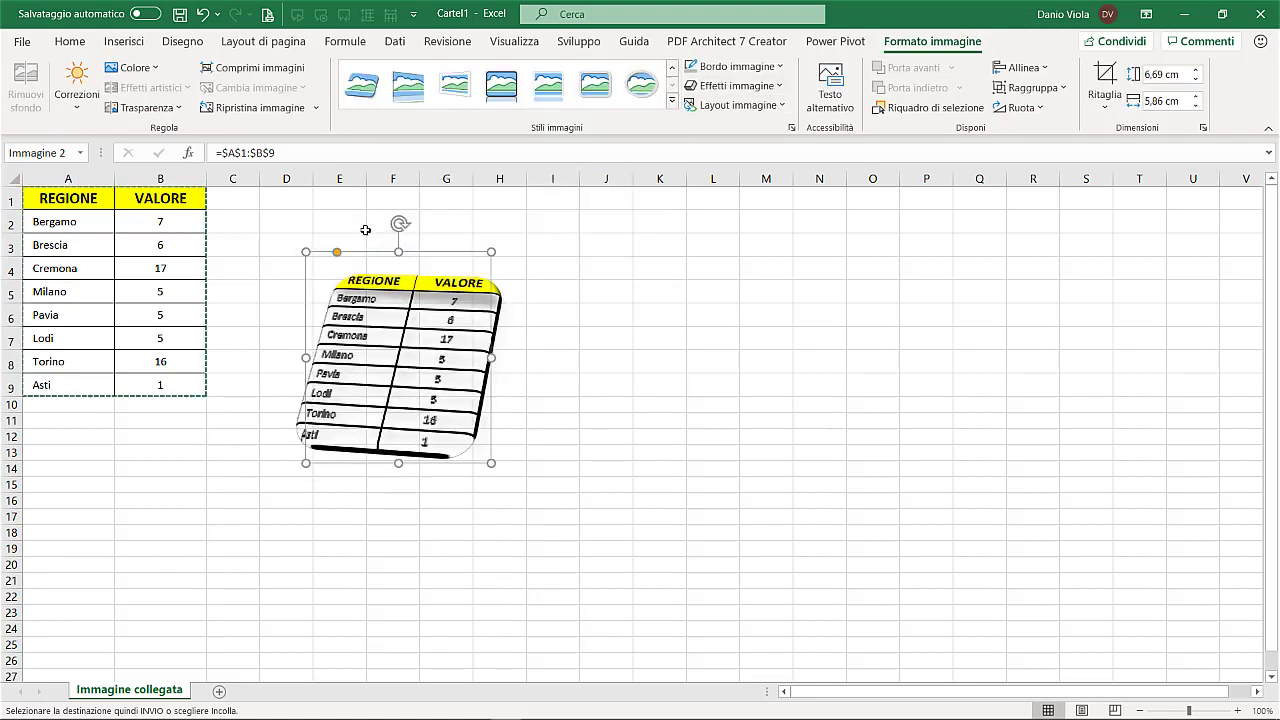
pyautogui.moveTo(340, 244); pyautogui.dragTo(340, 295)
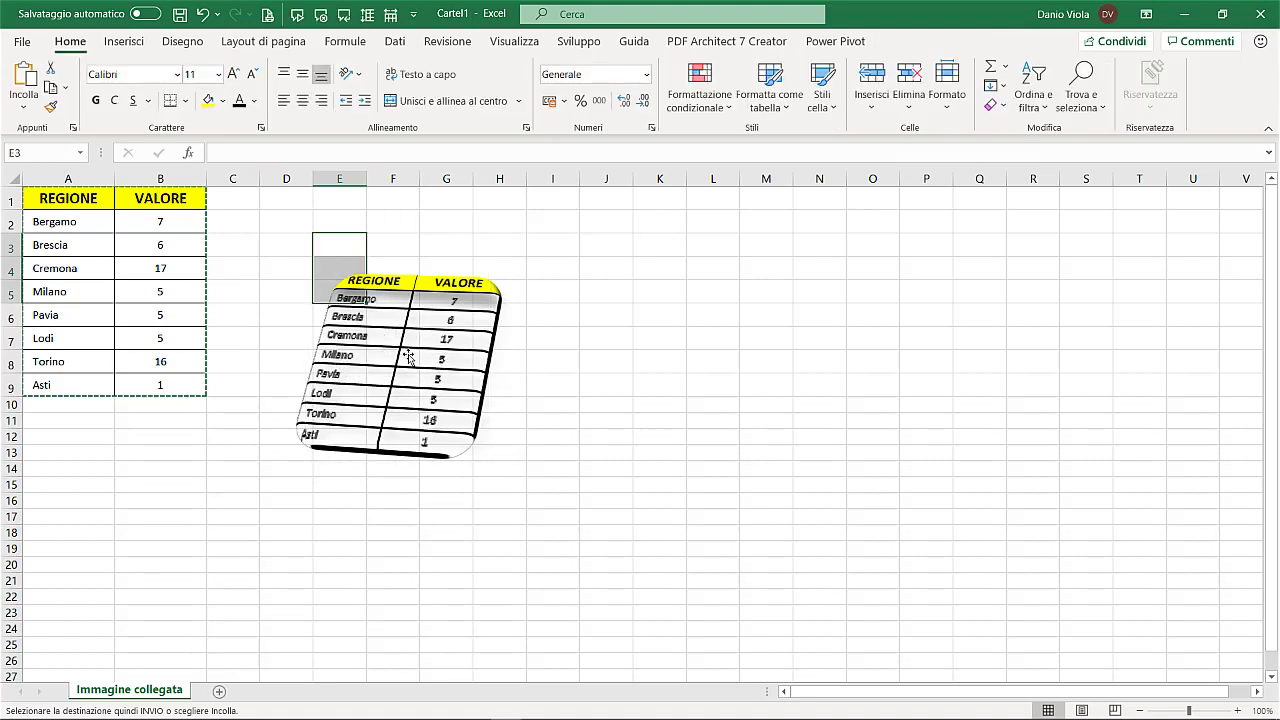
# - Fill the source data cells A2:B9 with white
pyautogui.click(82, 242)
pyautogui.click(57, 224)
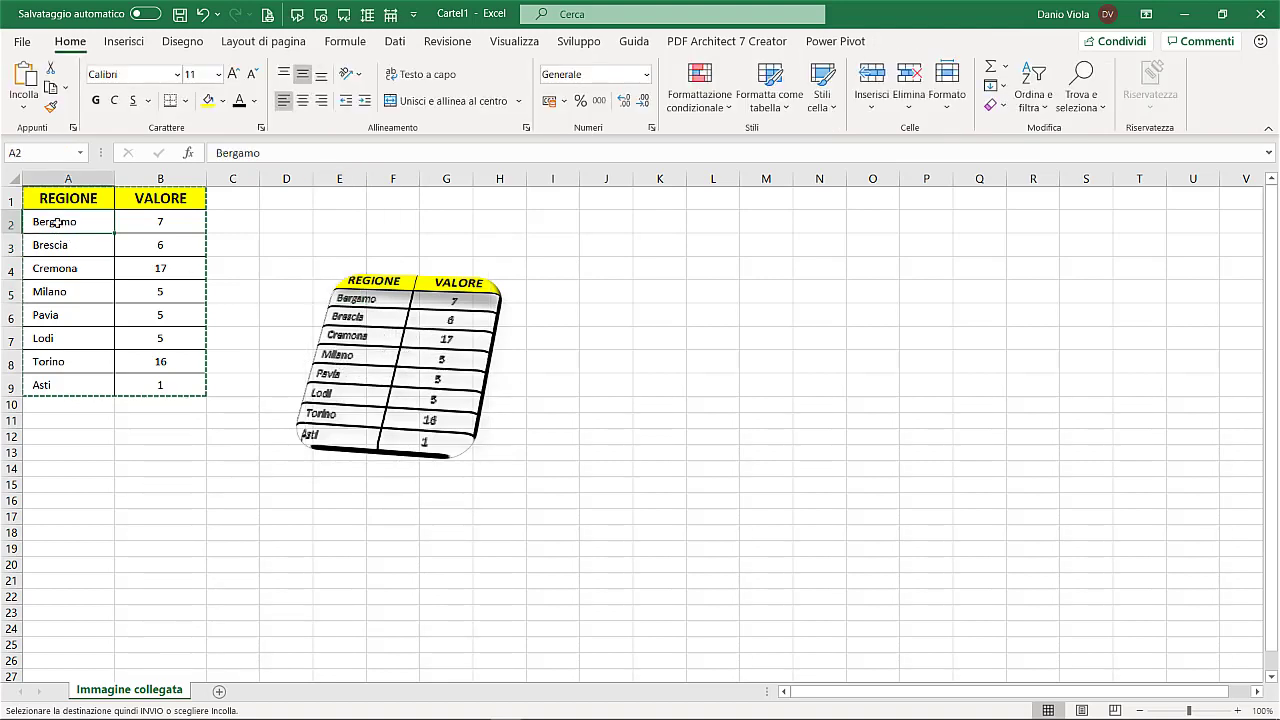
pyautogui.moveTo(57, 222); pyautogui.dragTo(155, 384)
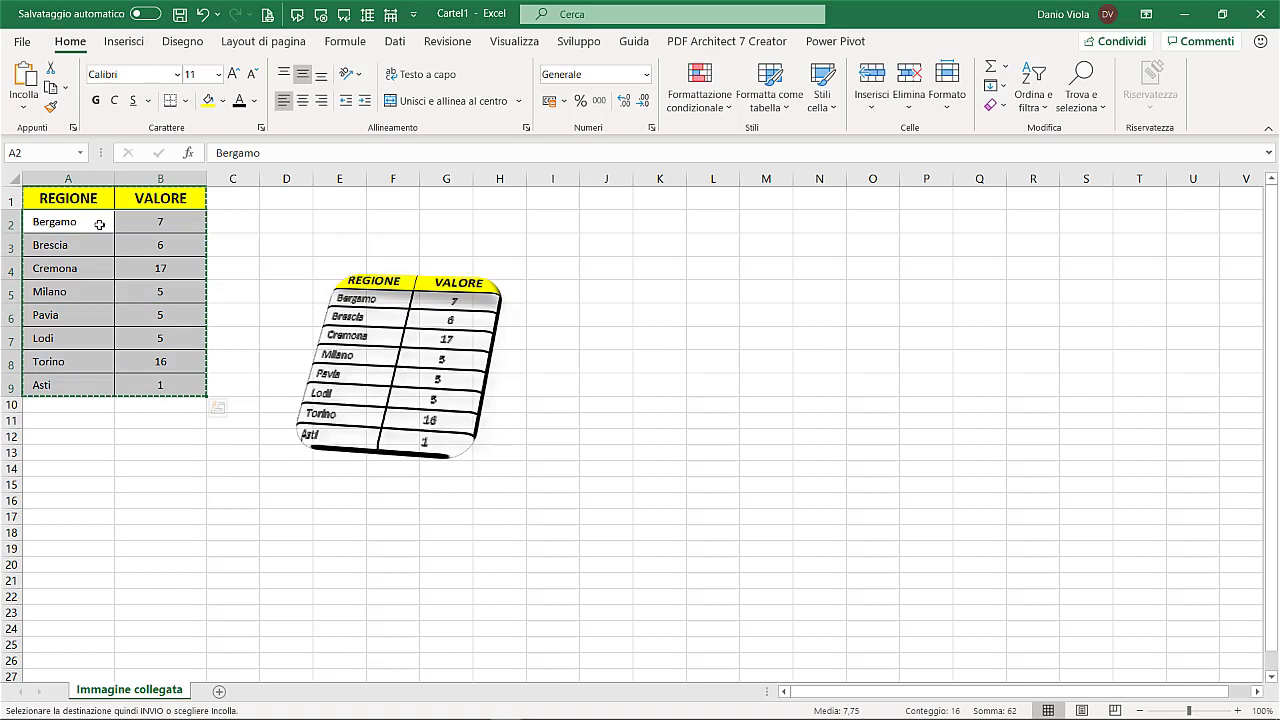
pyautogui.click(225, 100)
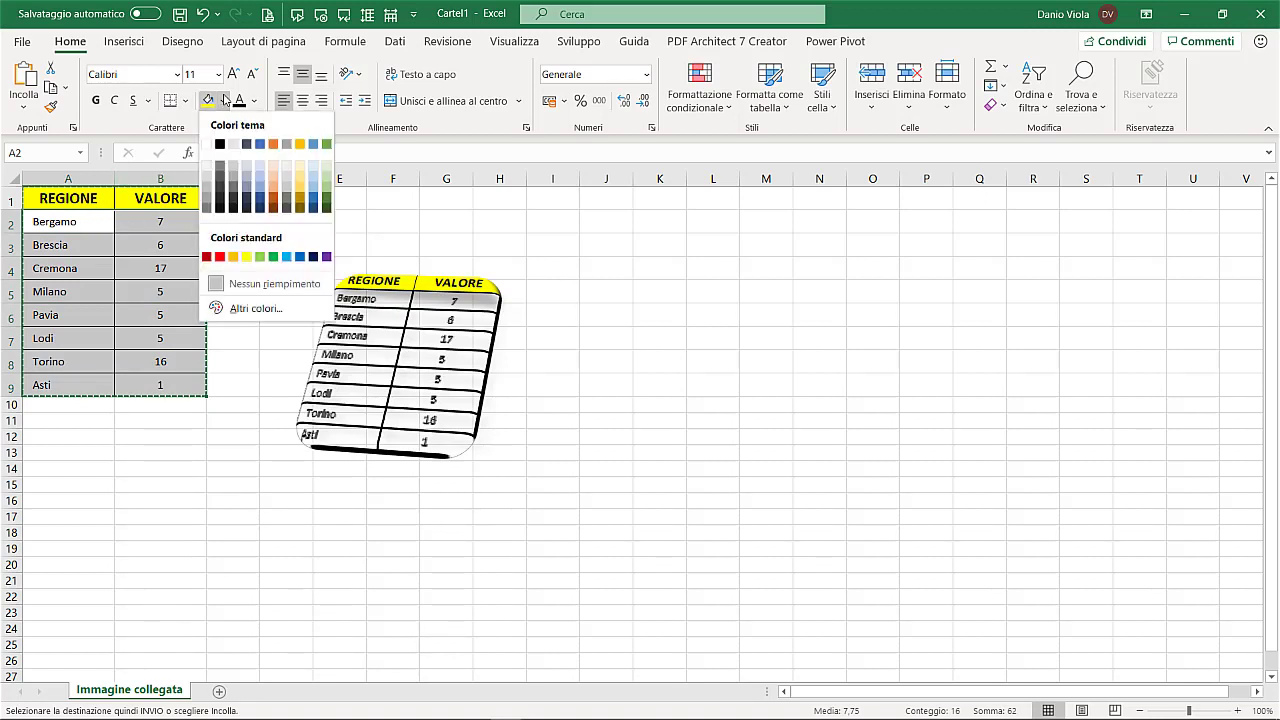
pyautogui.click(207, 146)
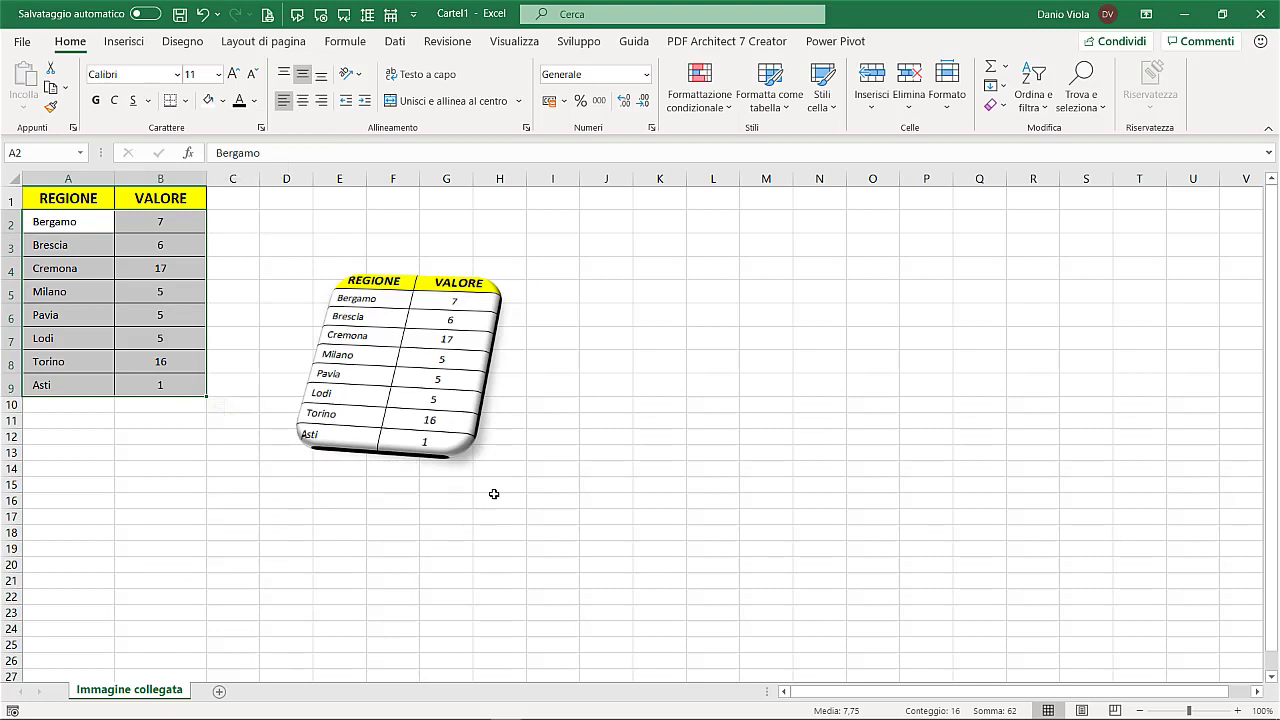
# - Check the =CASUALE.TRA(1;20) formula, then press F9 three times so the linked picture updates
pyautogui.click(175, 315)
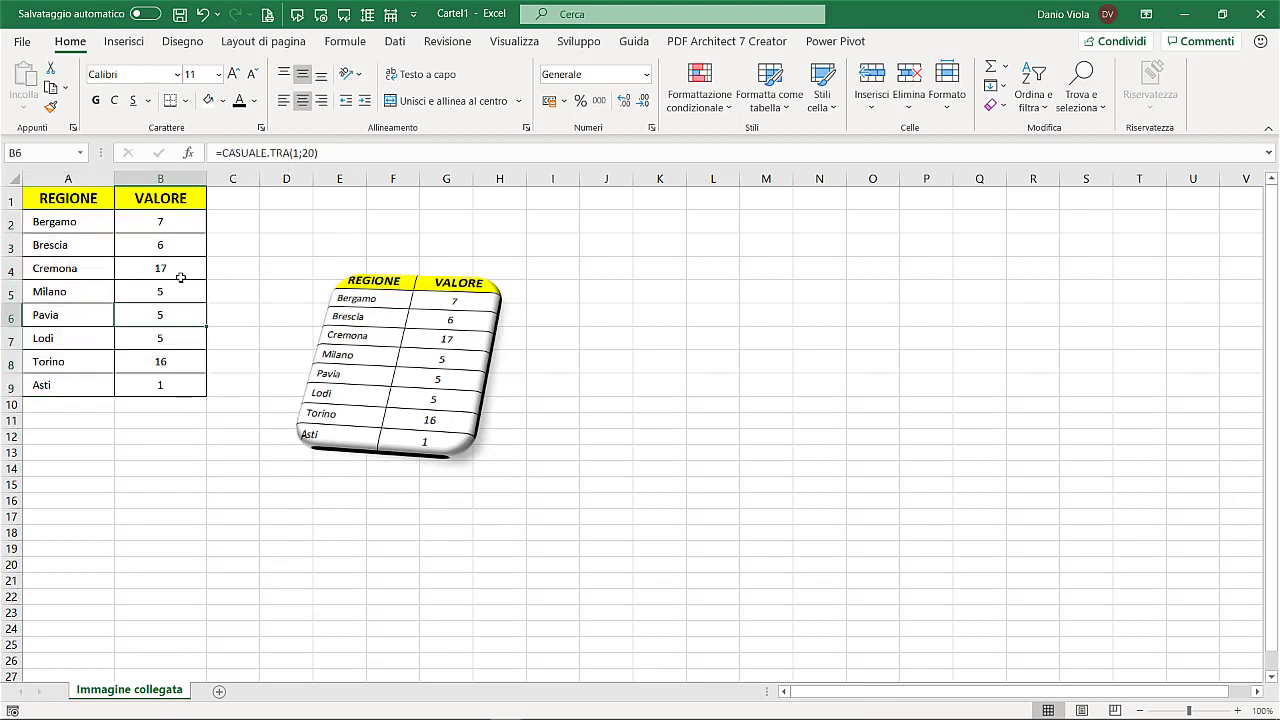
pyautogui.click(160, 269)
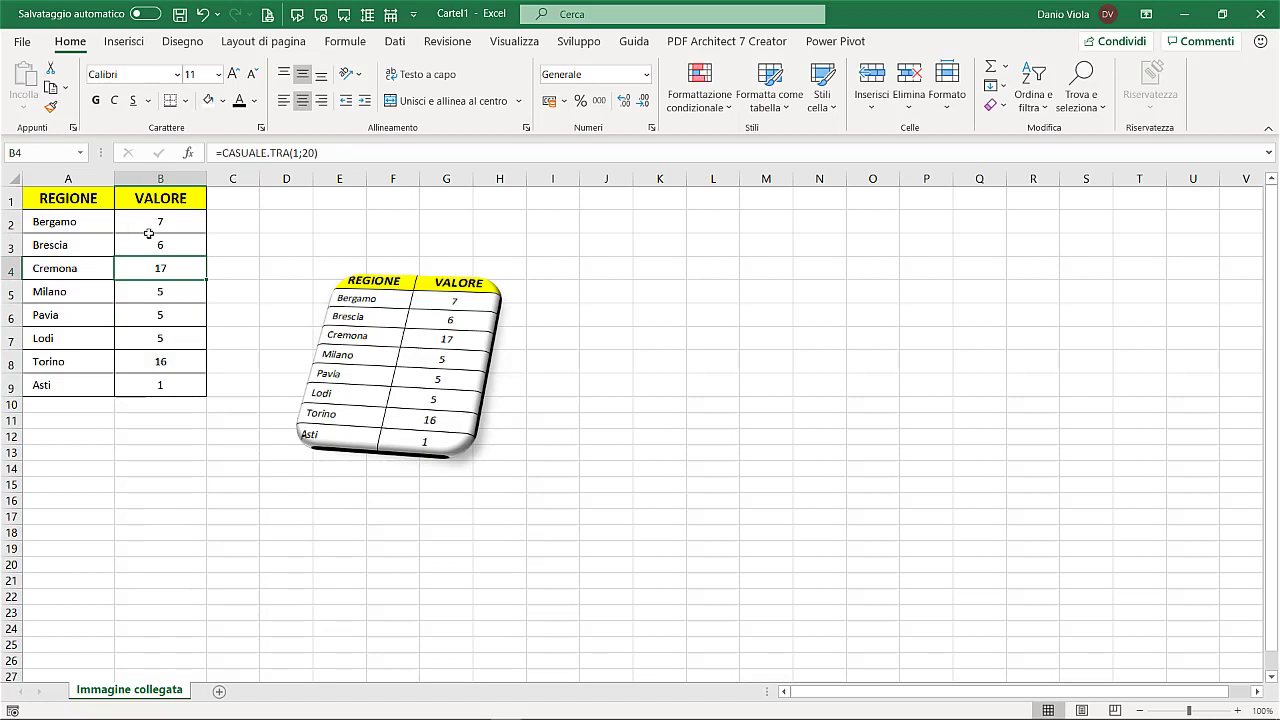
pyautogui.press('F9')
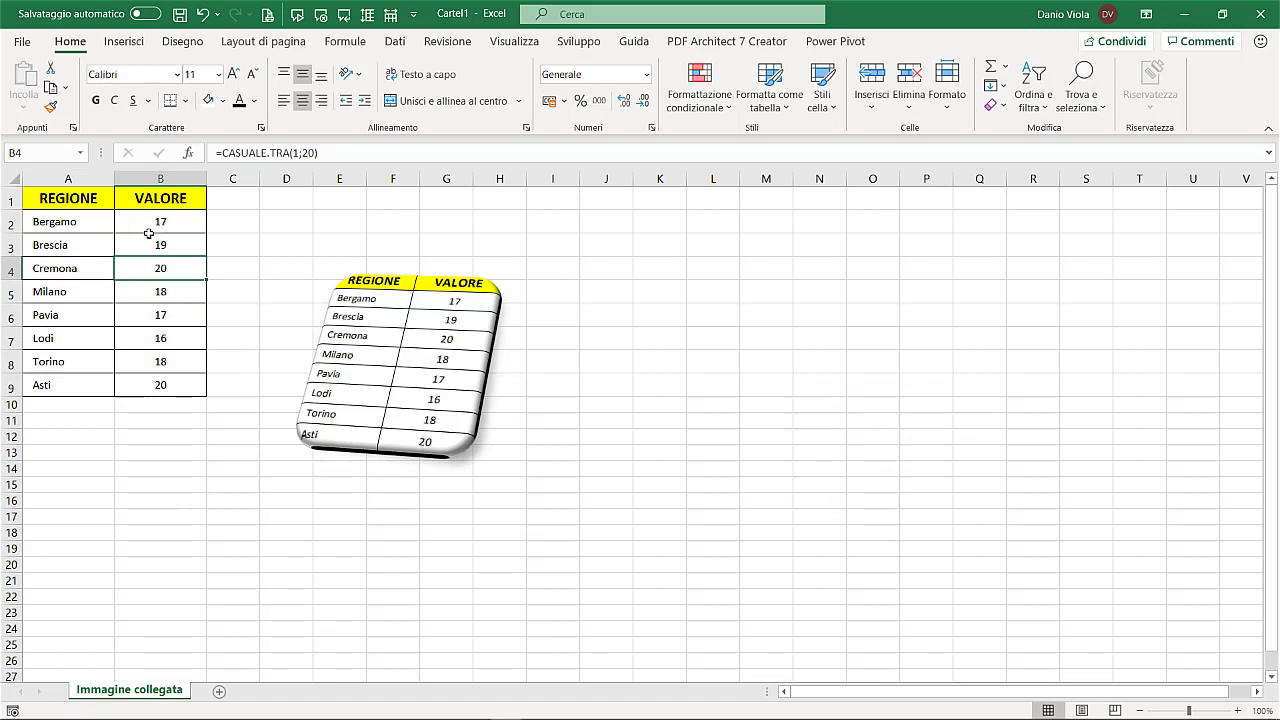
pyautogui.press('F9')
pyautogui.press('F9')
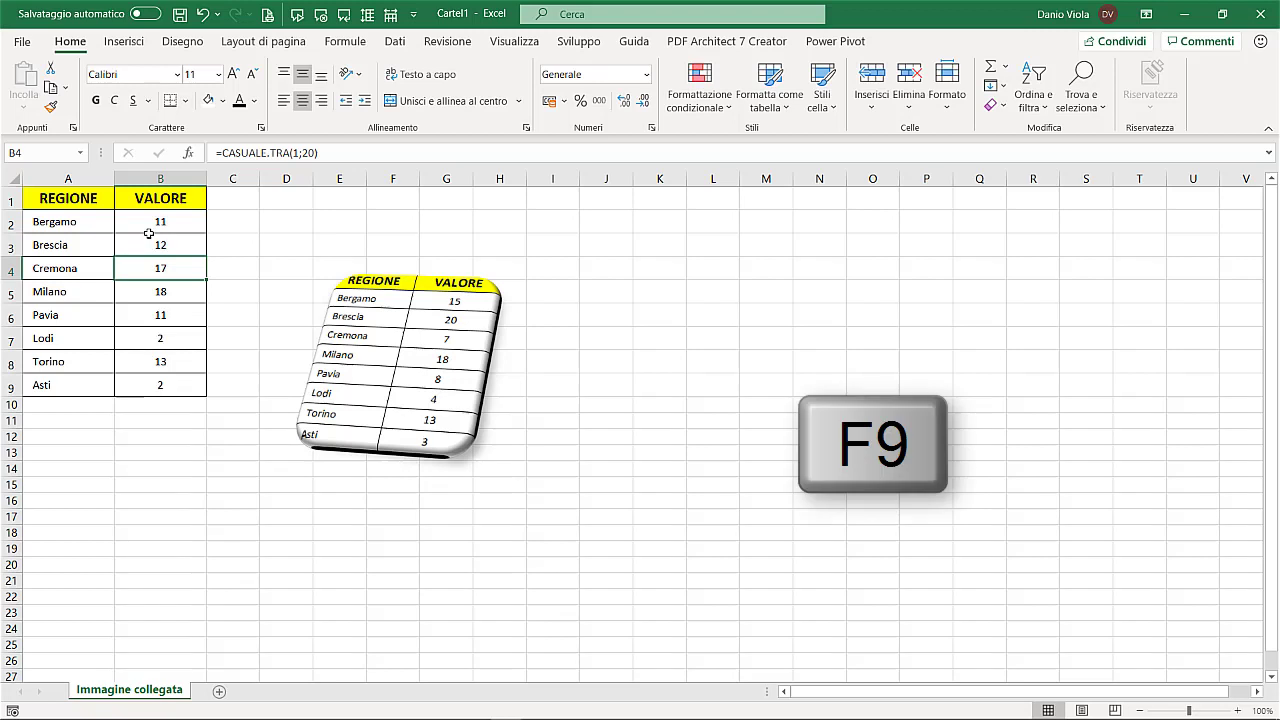
pyautogui.press('F9')
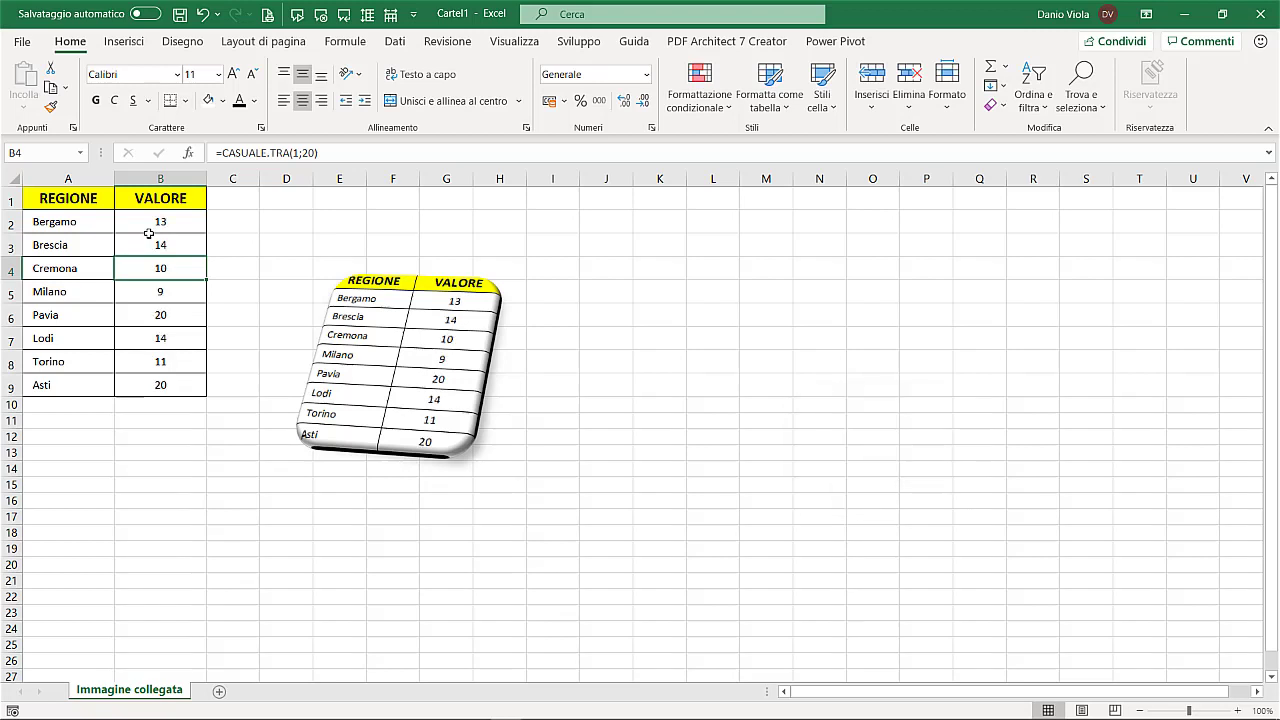
pyautogui.moveTo(66, 198); pyautogui.dragTo(160, 385)
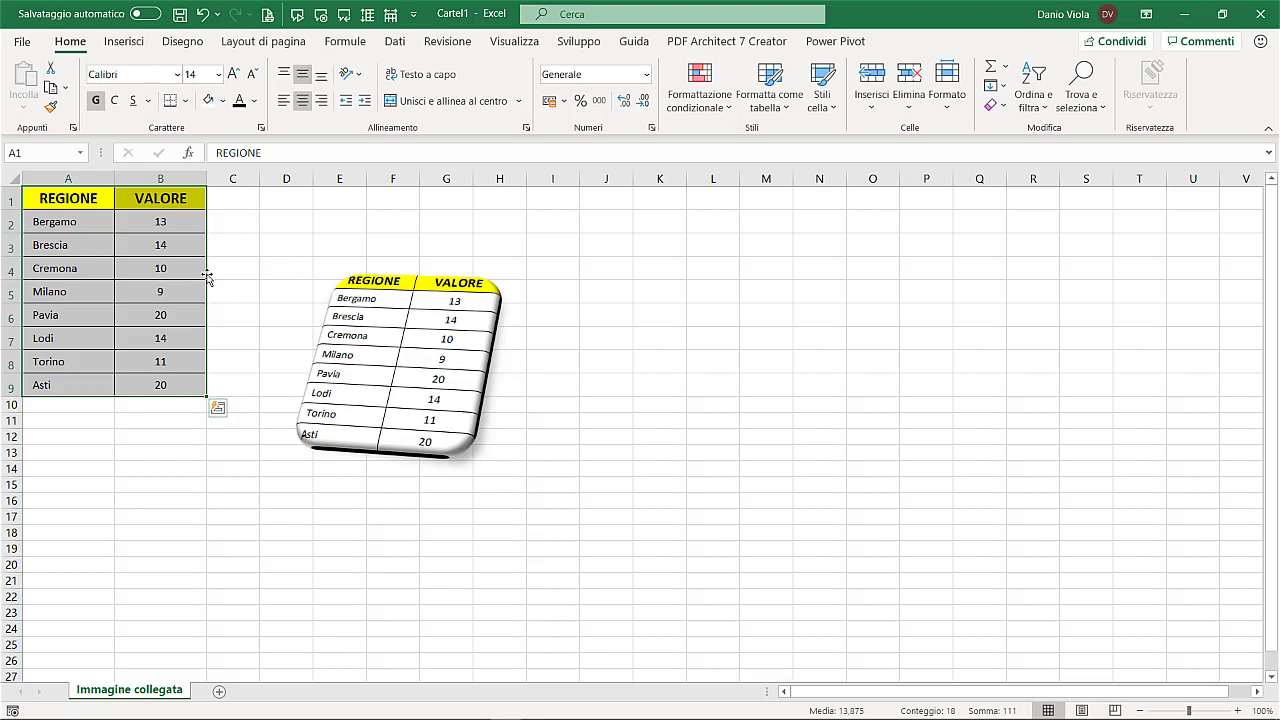
# - Drag the source table from A1:B9 to BB1:BC9, out of view of the linked picture
pyautogui.moveTo(207, 277); pyautogui.dragTo(1262, 280)
pyautogui.moveTo(1160, 691); pyautogui.dragTo(885, 691)
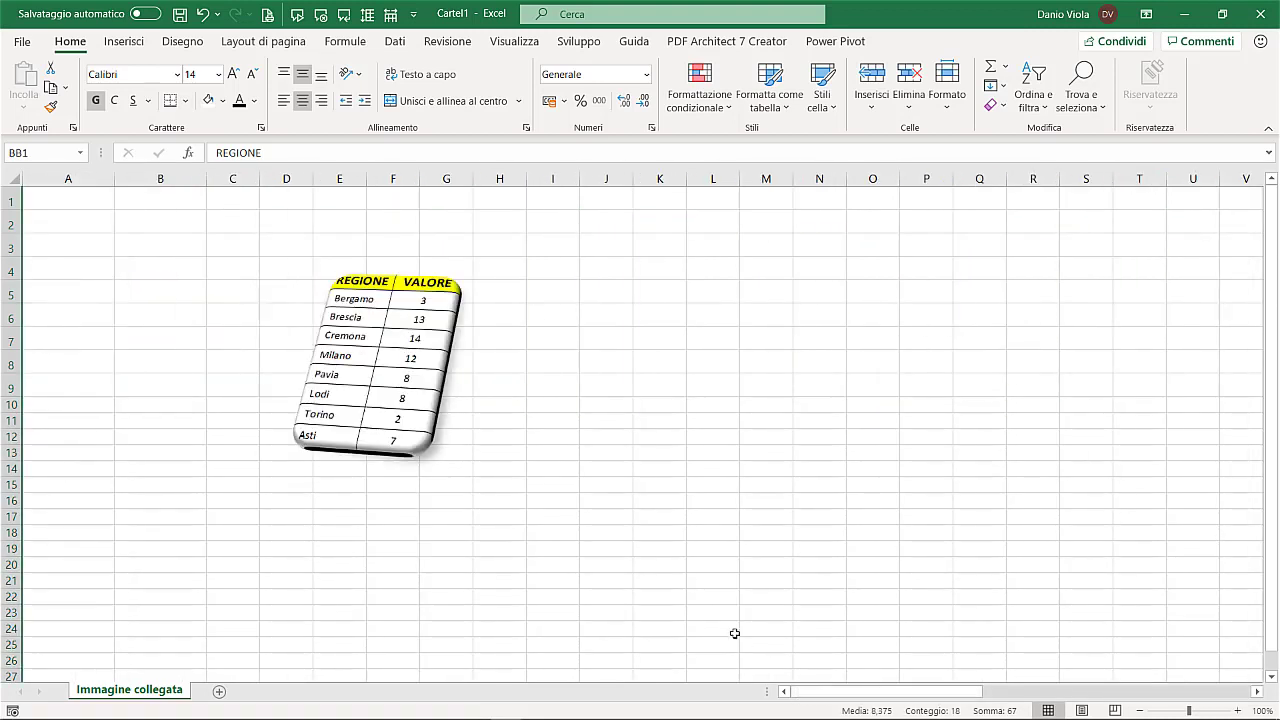